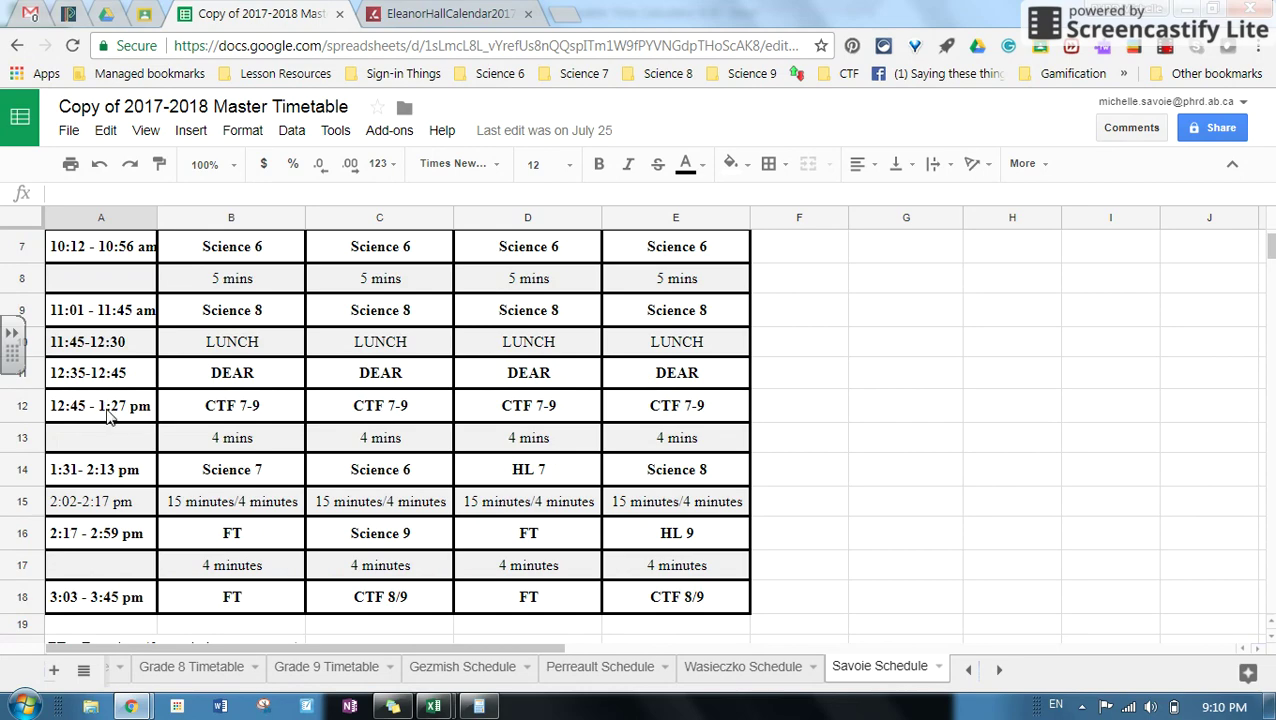
View the teacher's 2017-18 schedule from its first period and bring up the Eleanor Hall School calendar PDF
scroll(108, 416, up, 3)
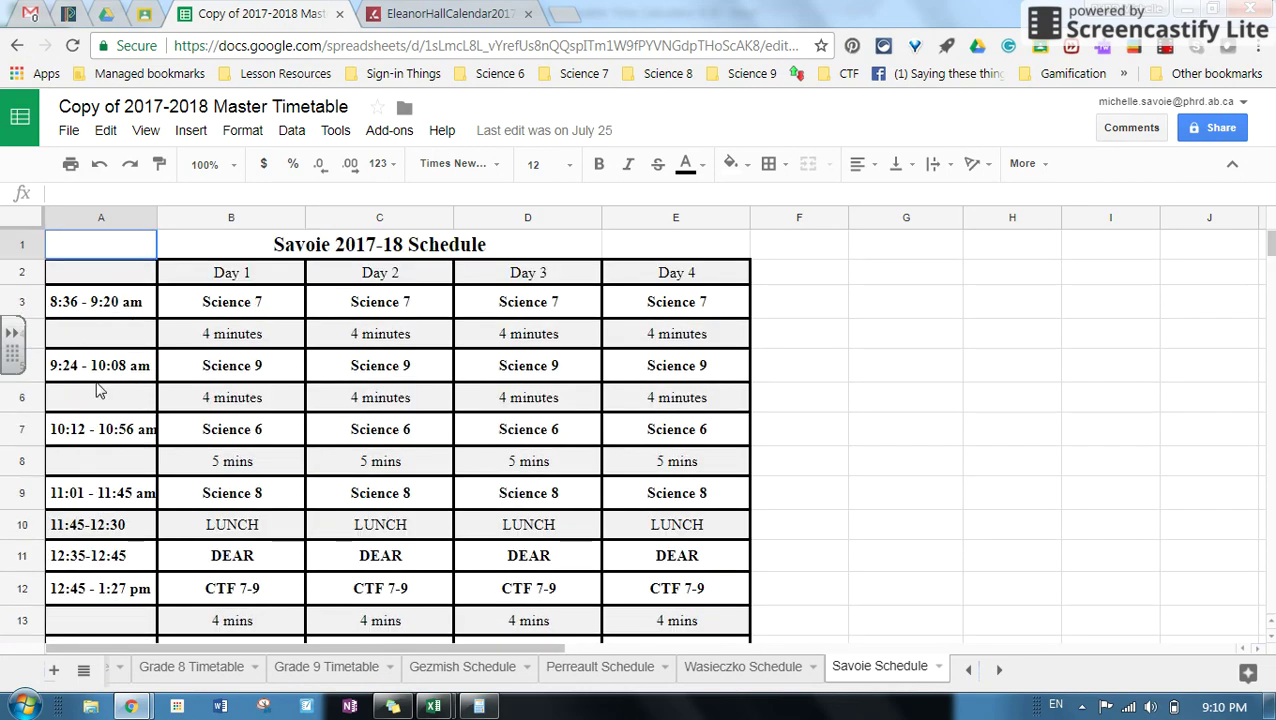
click(436, 14)
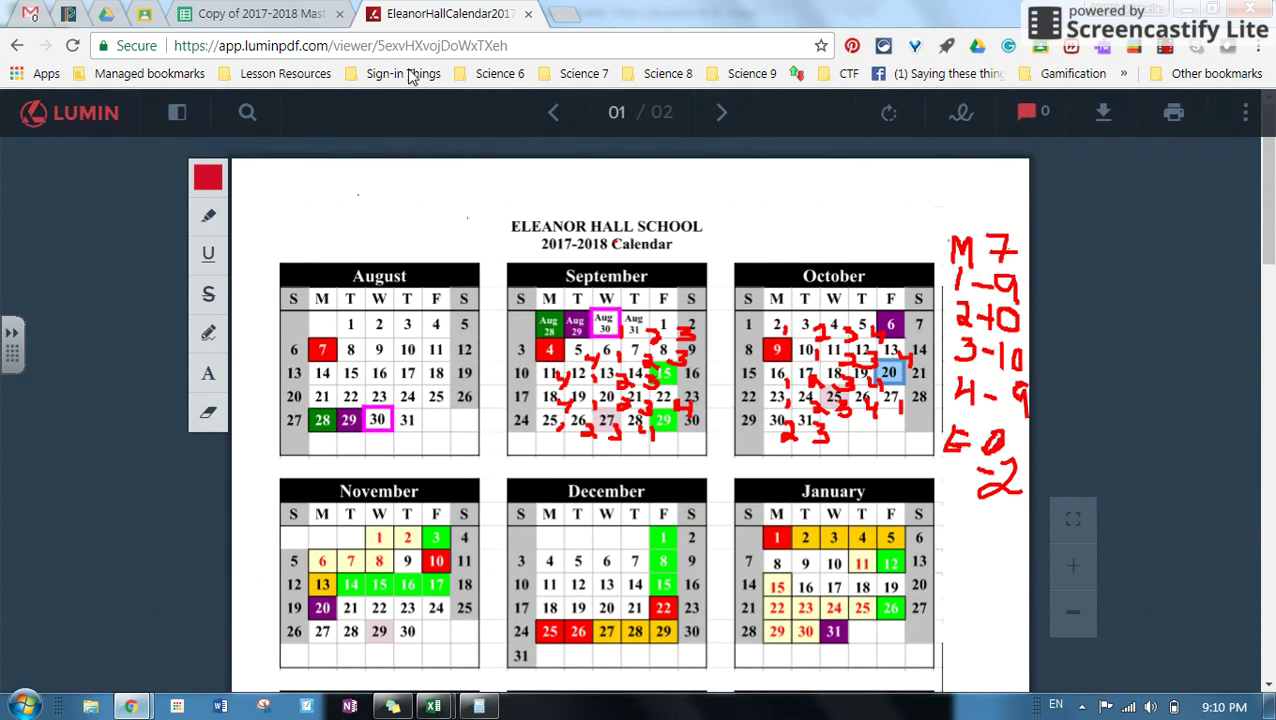
Switch to Excel, preview the 10-12 and K-9 Assignable Time Calculator workbooks, and open the K-9 one
mouse_move(433, 706)
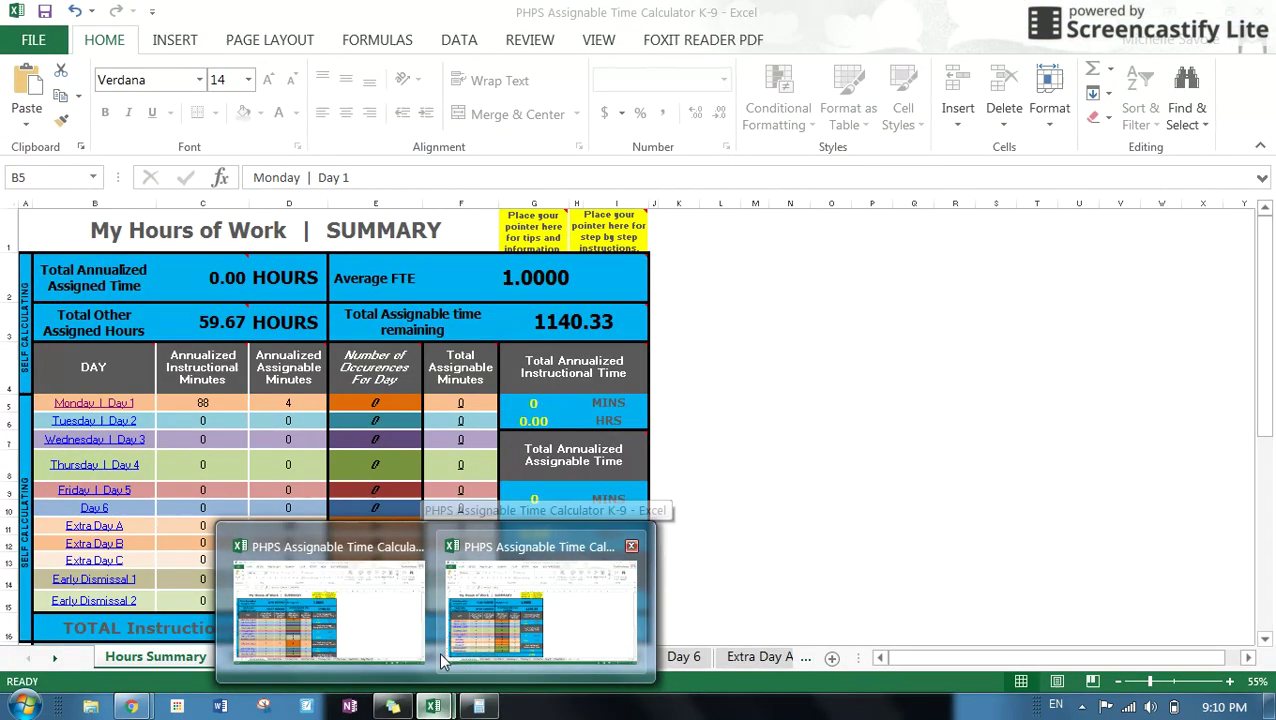
mouse_move(382, 640)
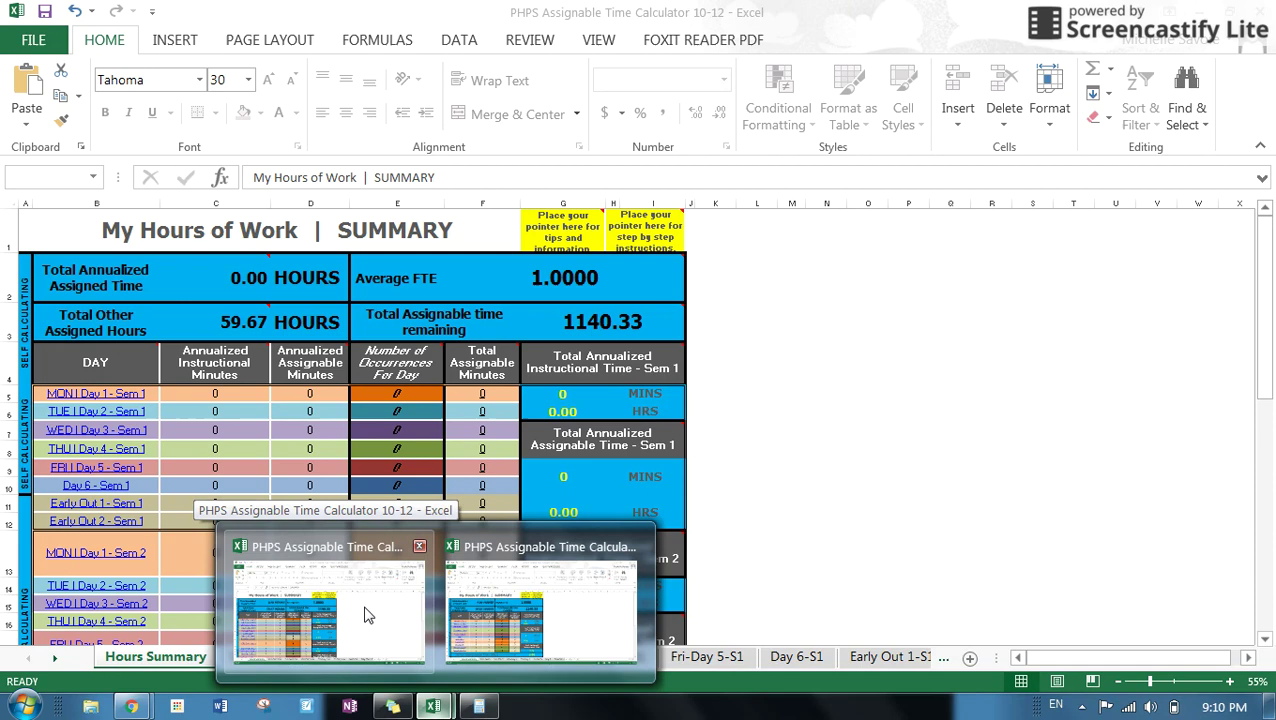
mouse_move(585, 607)
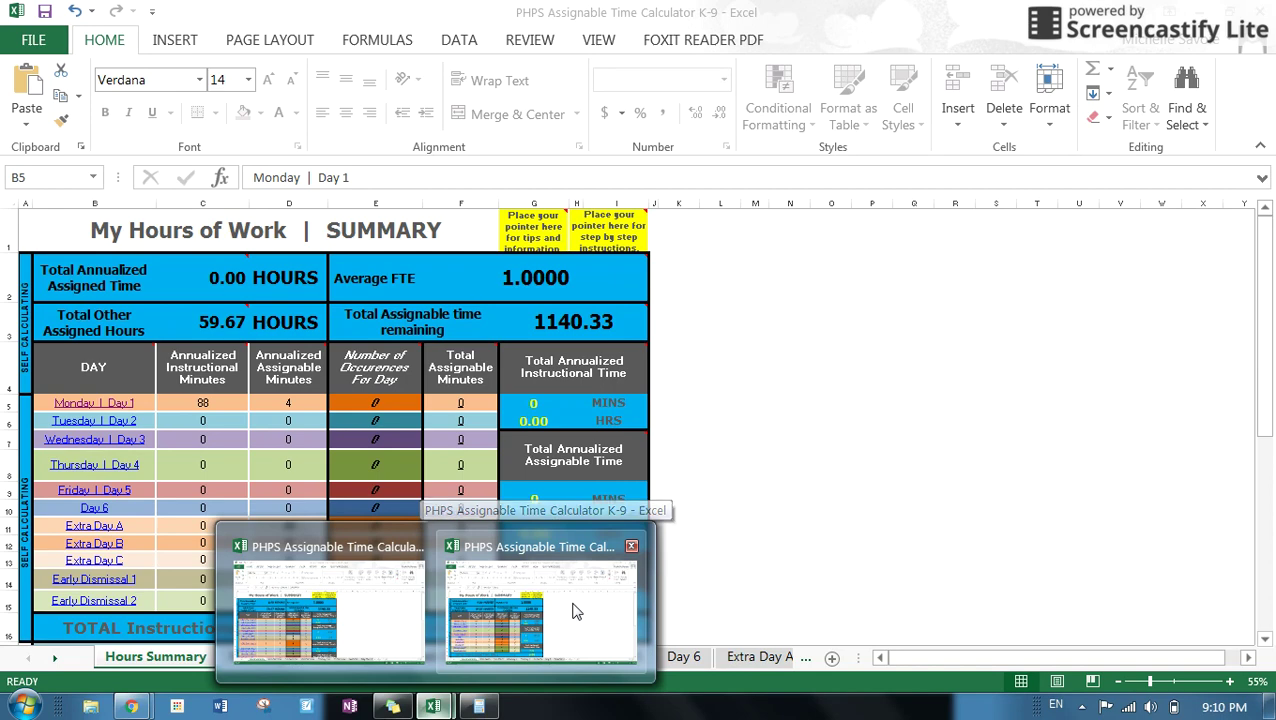
click(572, 610)
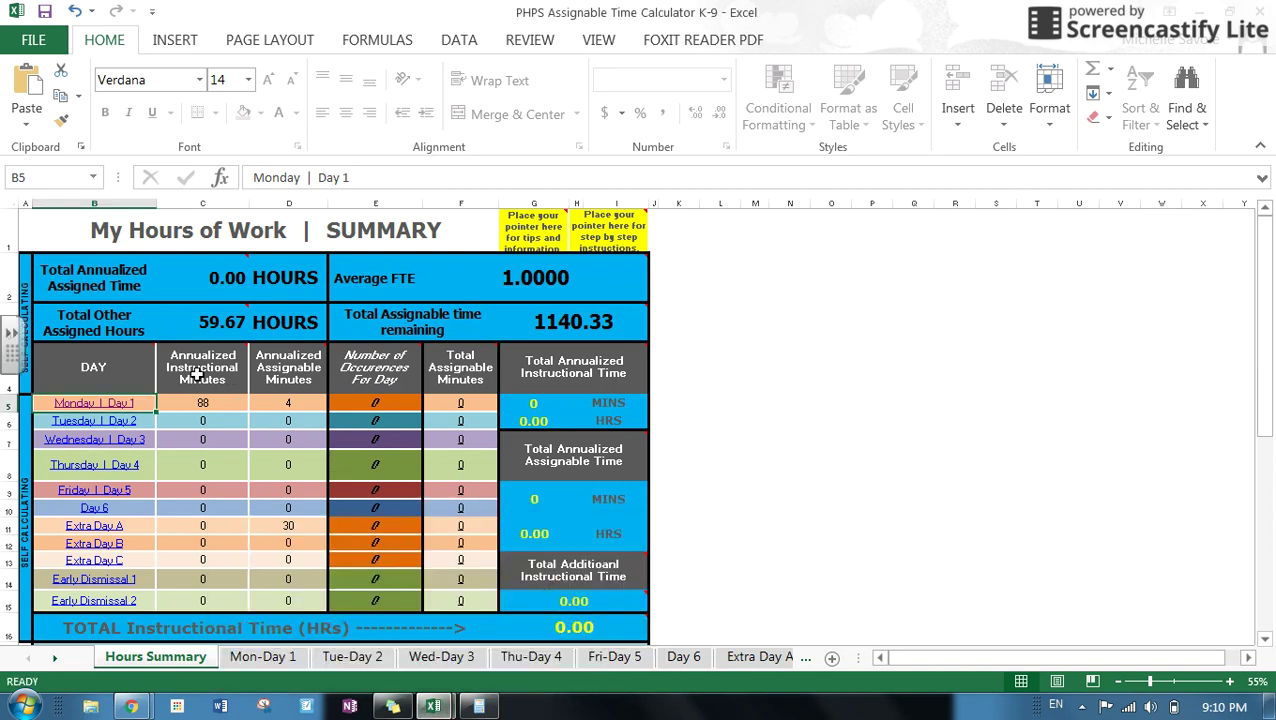
Switch to the school calendar PDF in Chrome and examine all months from August to June and the day-type legend
mouse_move(244, 350)
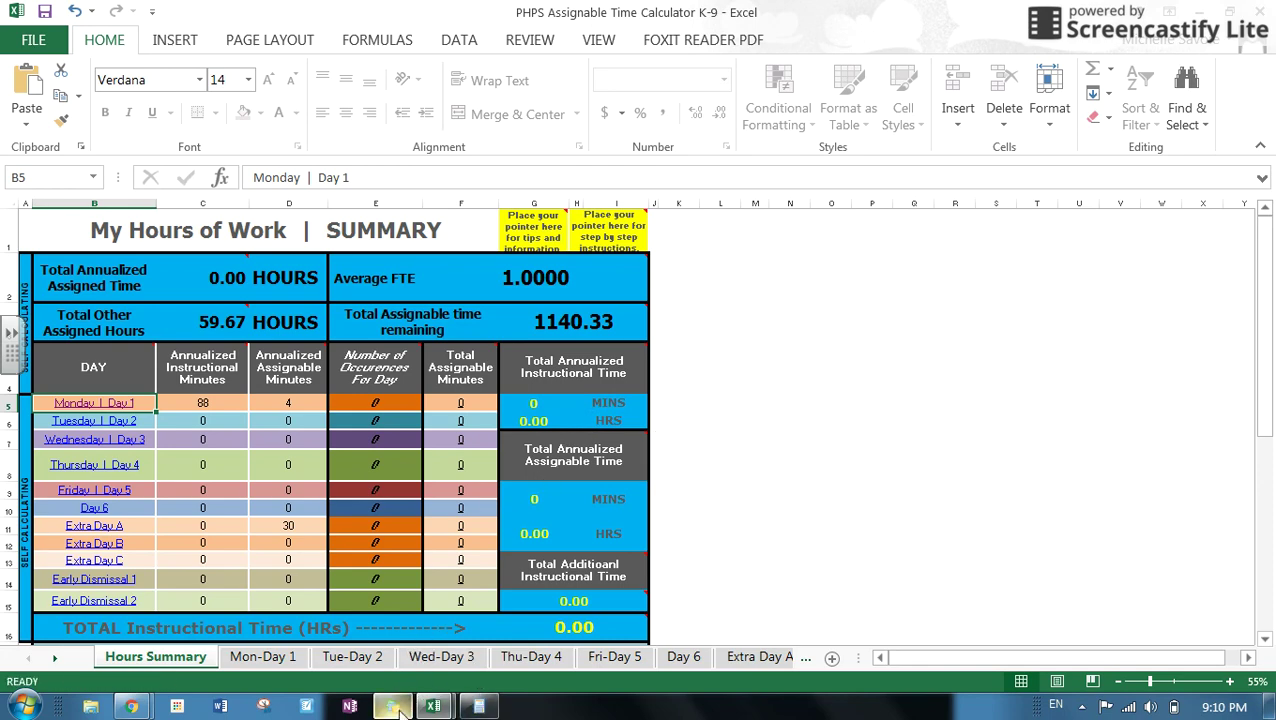
mouse_move(131, 706)
click(153, 622)
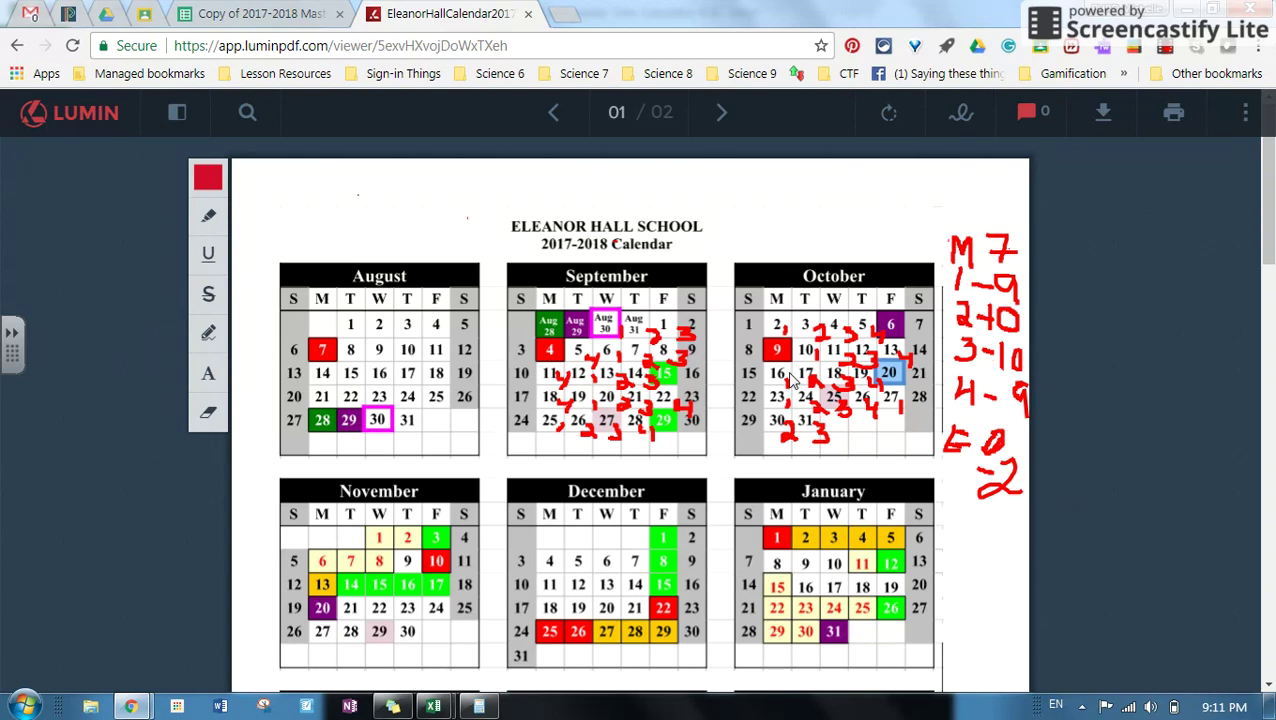
scroll(828, 420, down, 3)
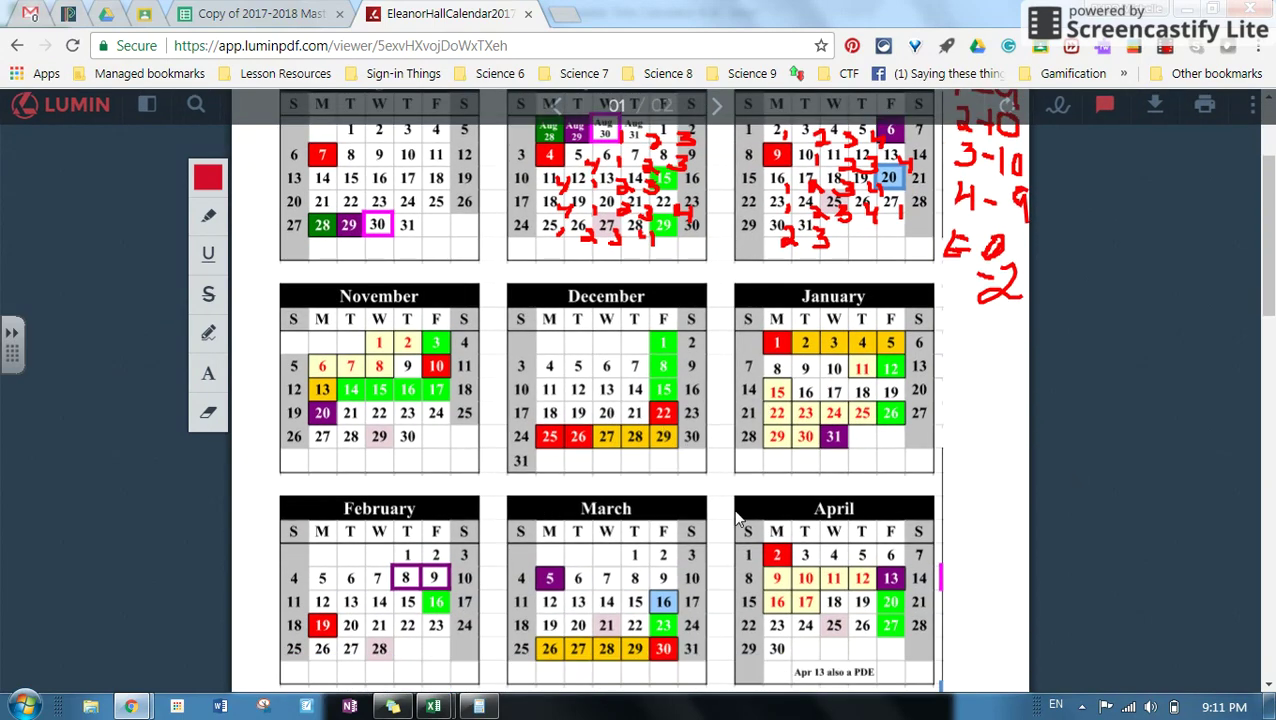
scroll(737, 517, down, 3)
scroll(692, 594, down, 3)
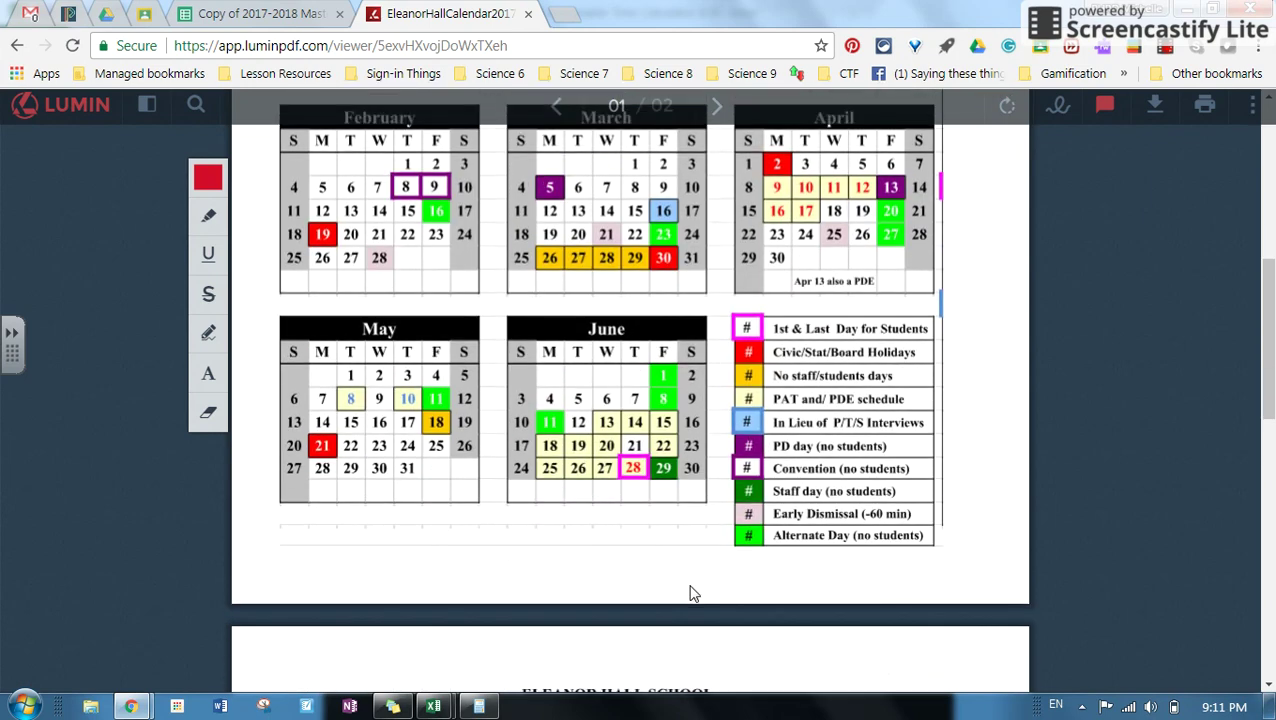
scroll(690, 590, up, 9)
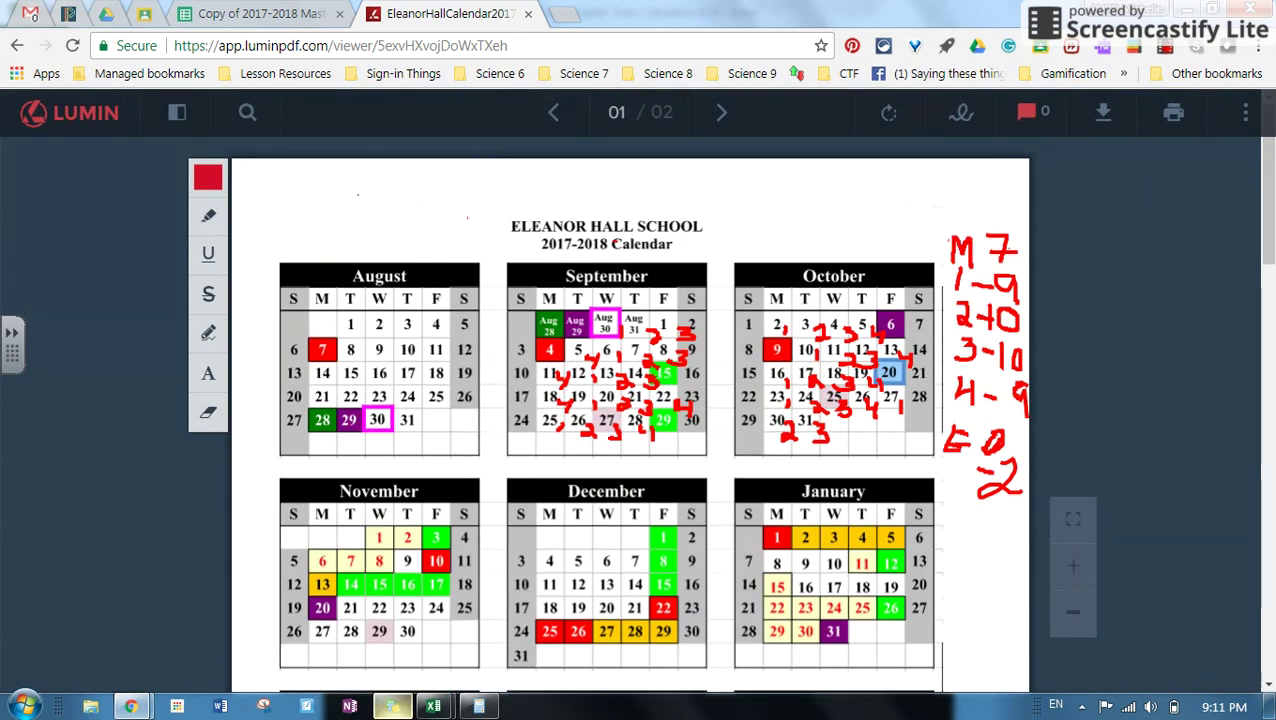
Switch to the PHPS Assignable Time Calculator 10-12 workbook in Excel and examine its Hours Summary, including both semesters and the month links
mouse_move(433, 706)
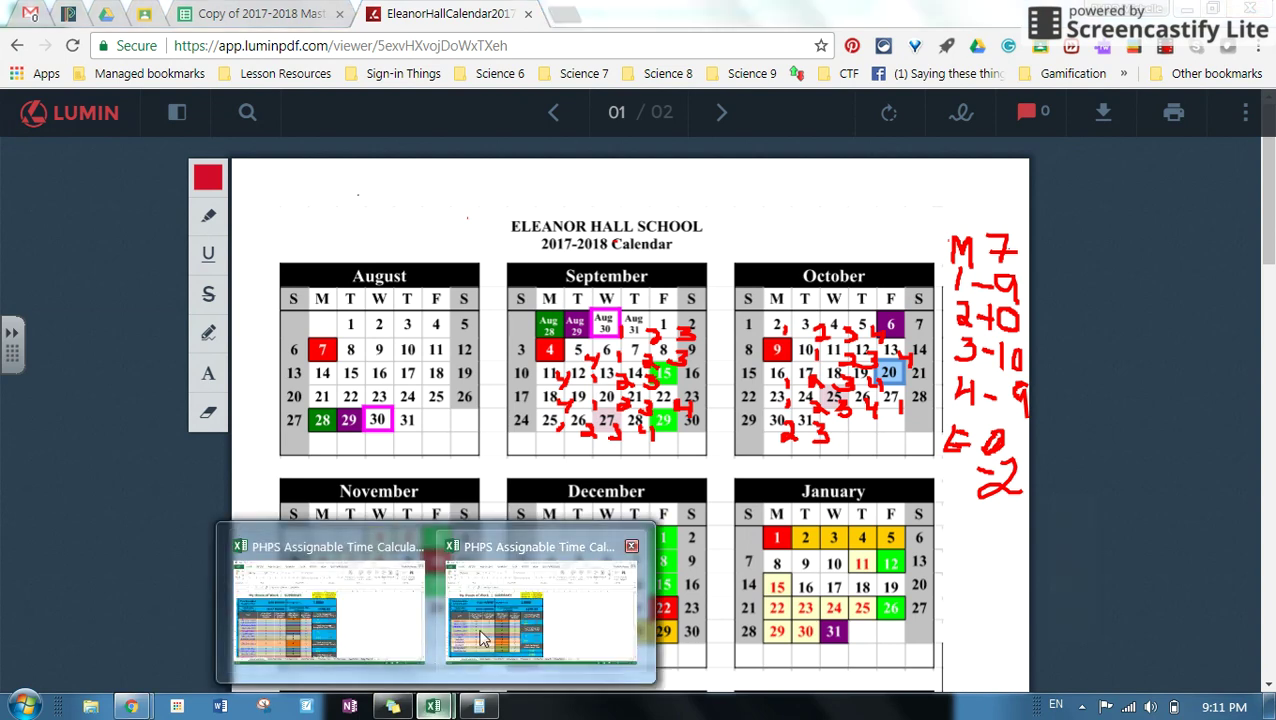
click(482, 638)
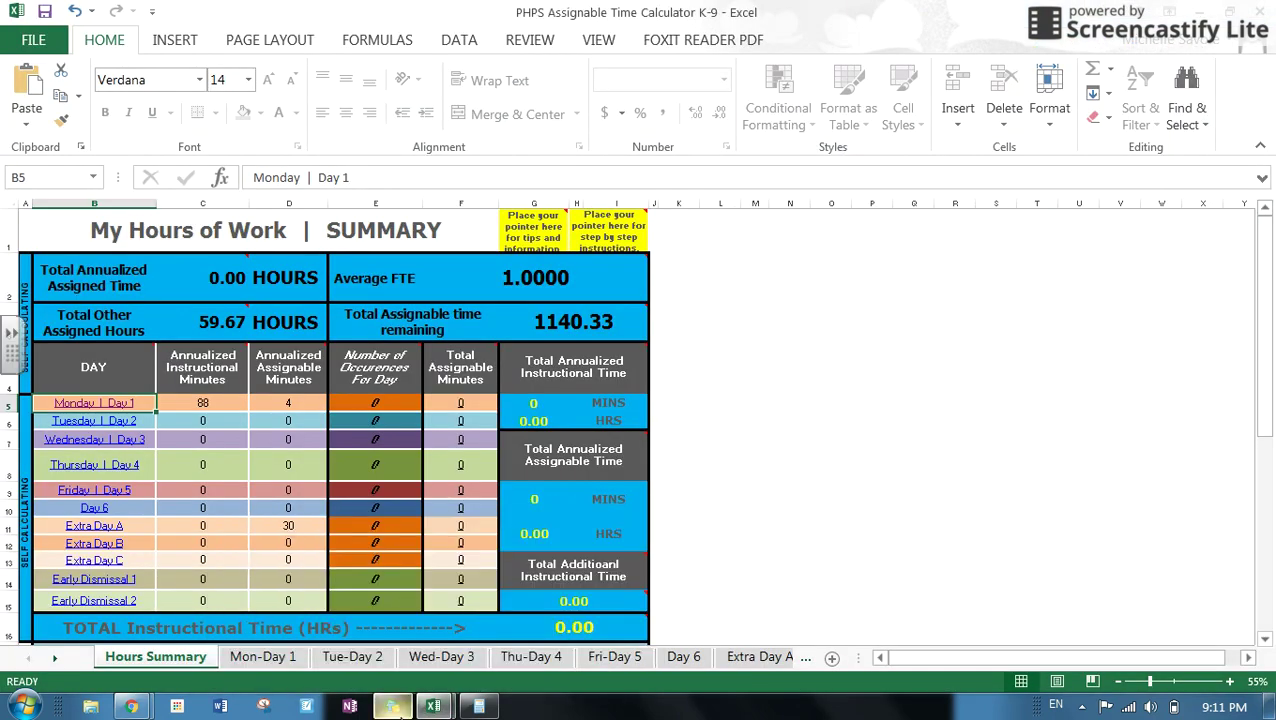
mouse_move(433, 706)
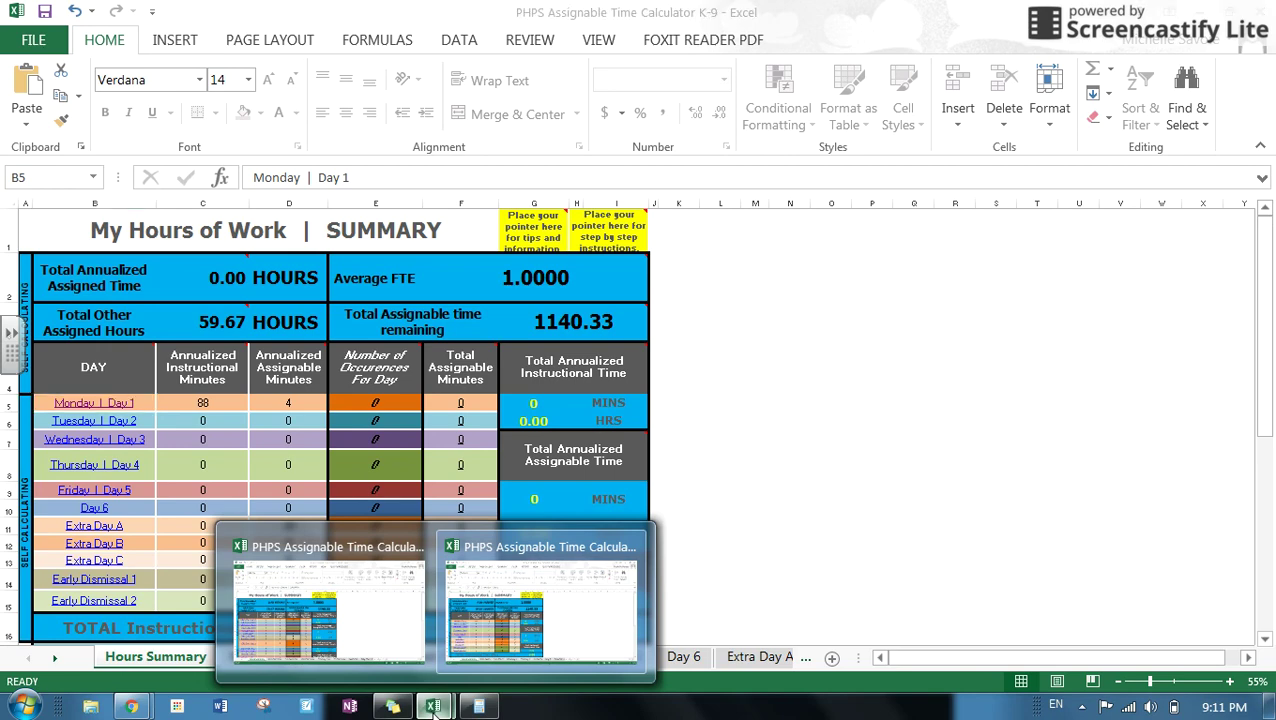
click(378, 618)
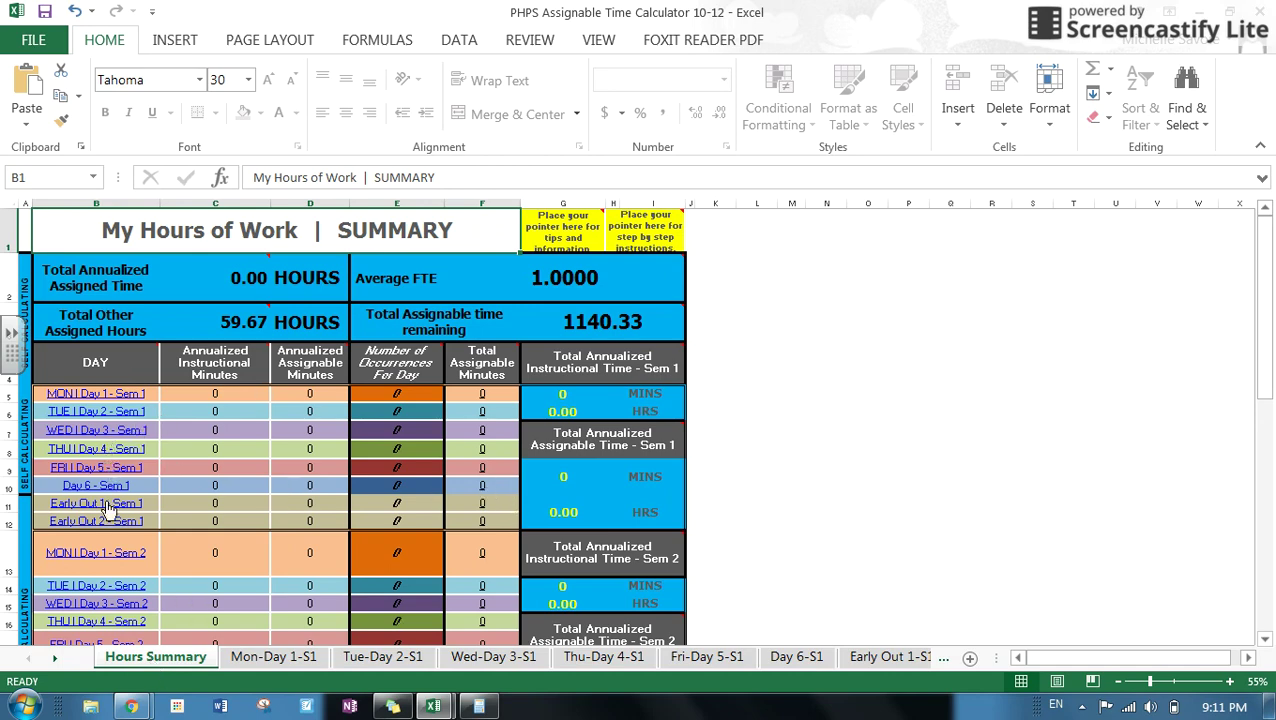
scroll(104, 490, down, 2)
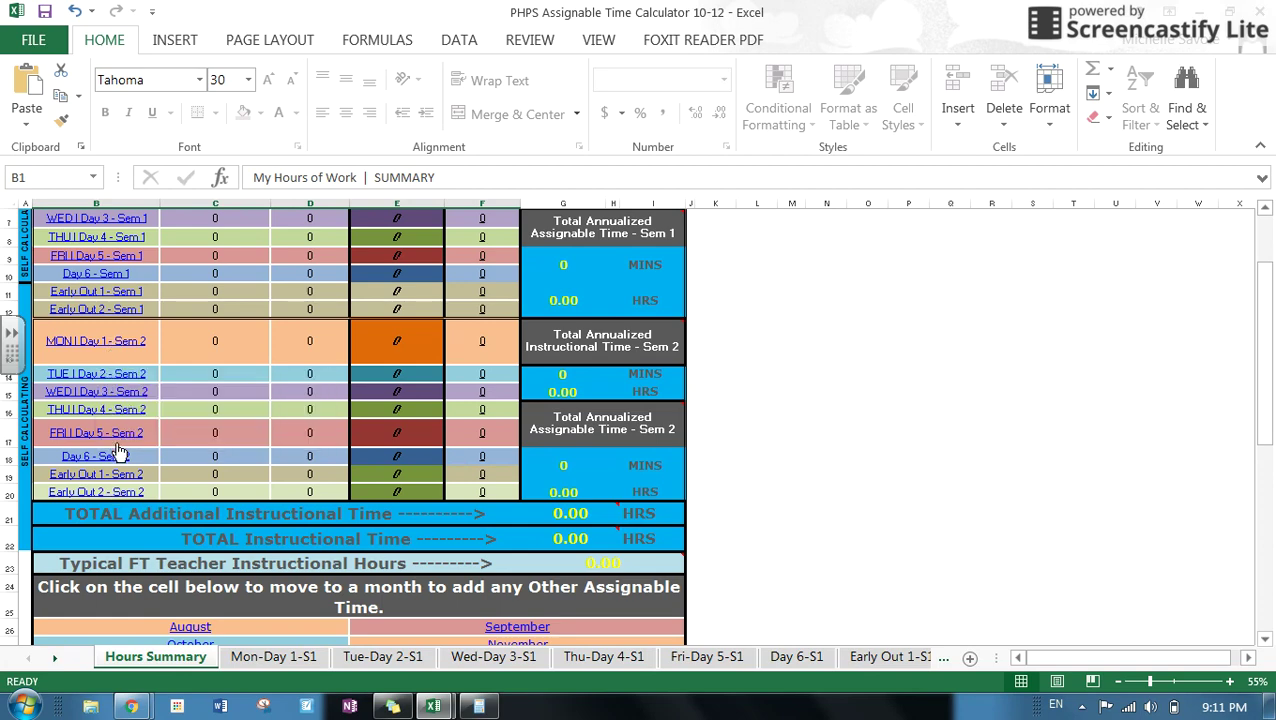
scroll(128, 512, up, 2)
scroll(186, 508, down, 6)
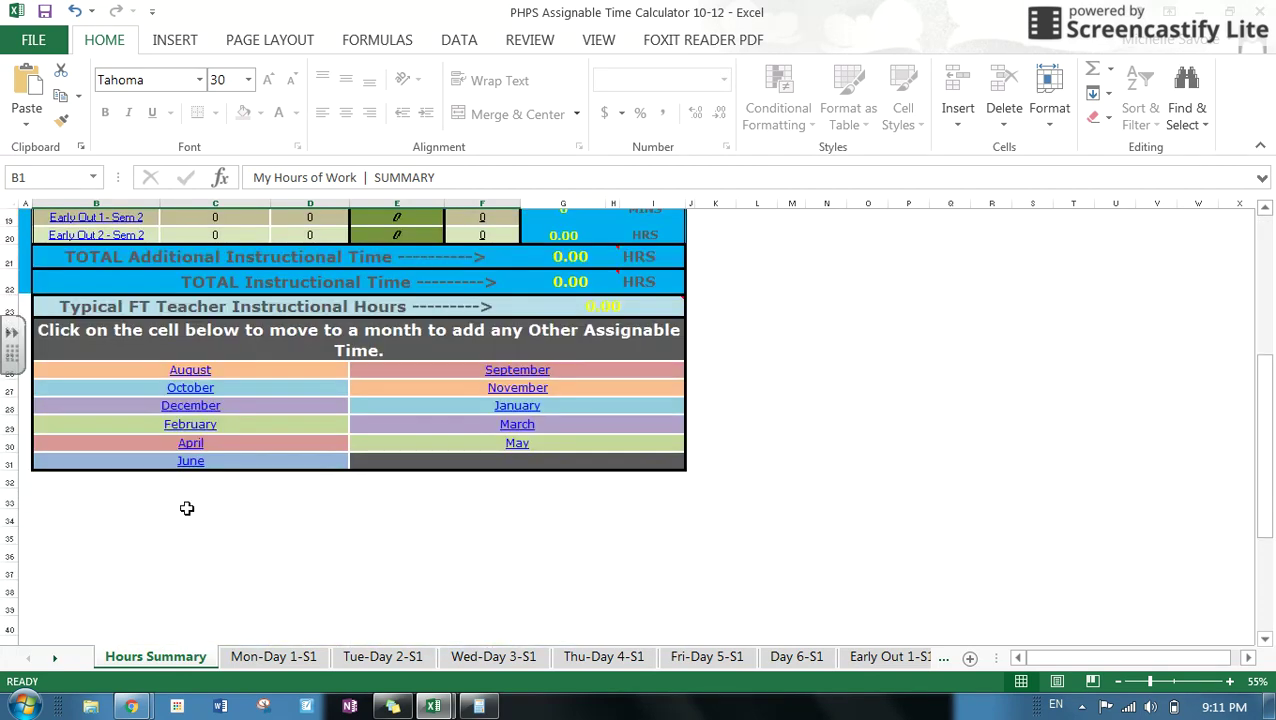
scroll(420, 440, up, 5)
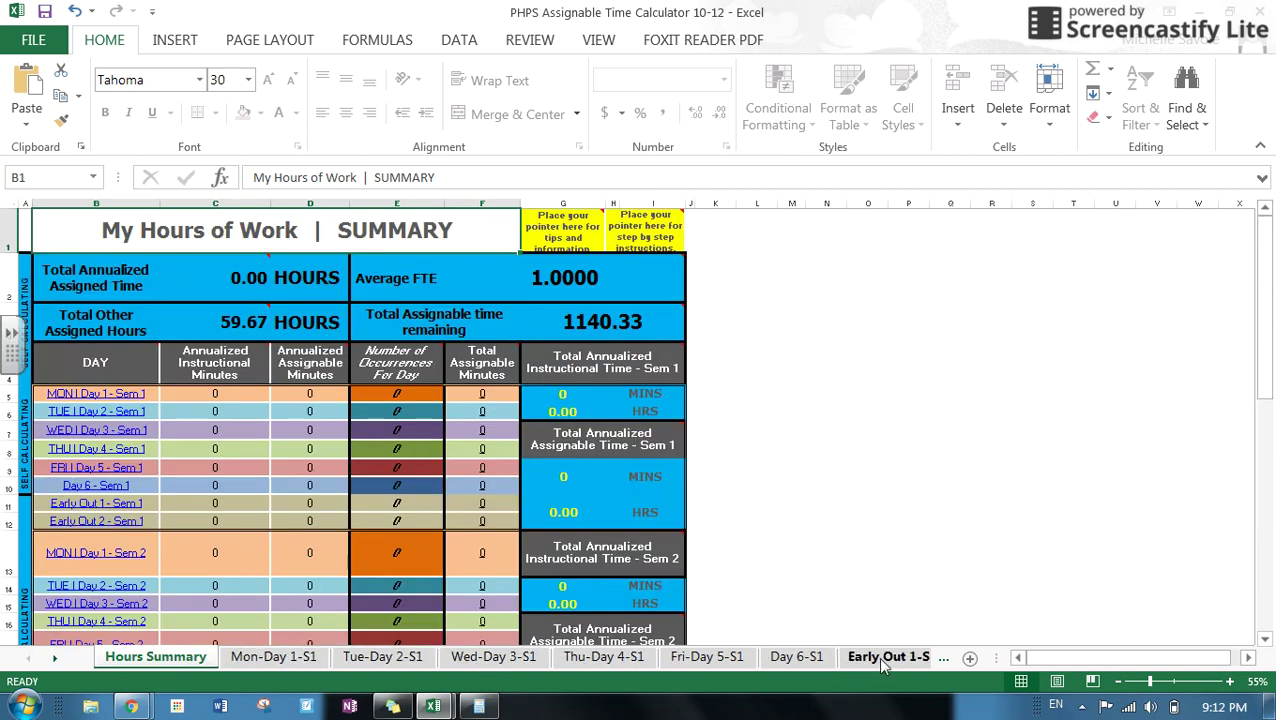
Look through the 10-12 workbook's sheet names, from the semester 1 days to the monthly sheets and back to Hours Summary
click(55, 664)
click(55, 664)
click(55, 664)
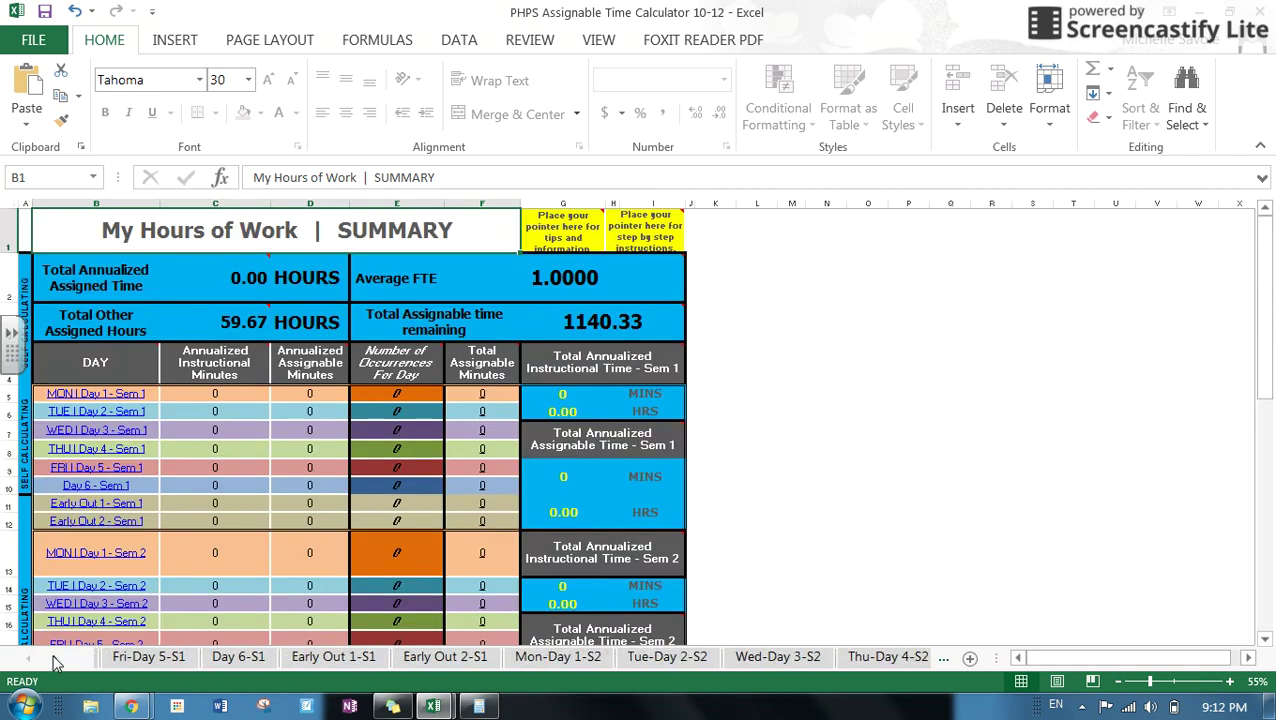
click(55, 664)
click(55, 664)
click(55, 664)
click(55, 664)
click(55, 664)
click(55, 664)
click(55, 664)
click(55, 664)
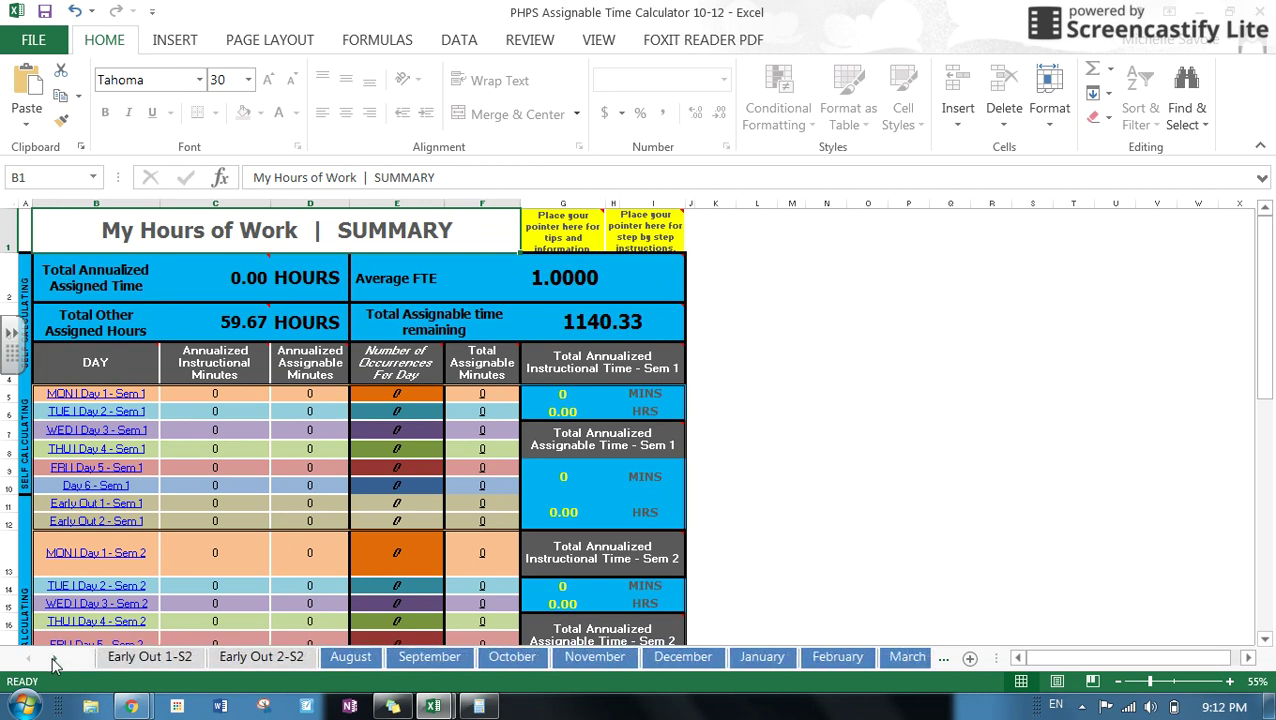
click(30, 664)
click(30, 664)
click(30, 664)
click(30, 664)
click(30, 664)
click(30, 664)
click(30, 664)
click(30, 664)
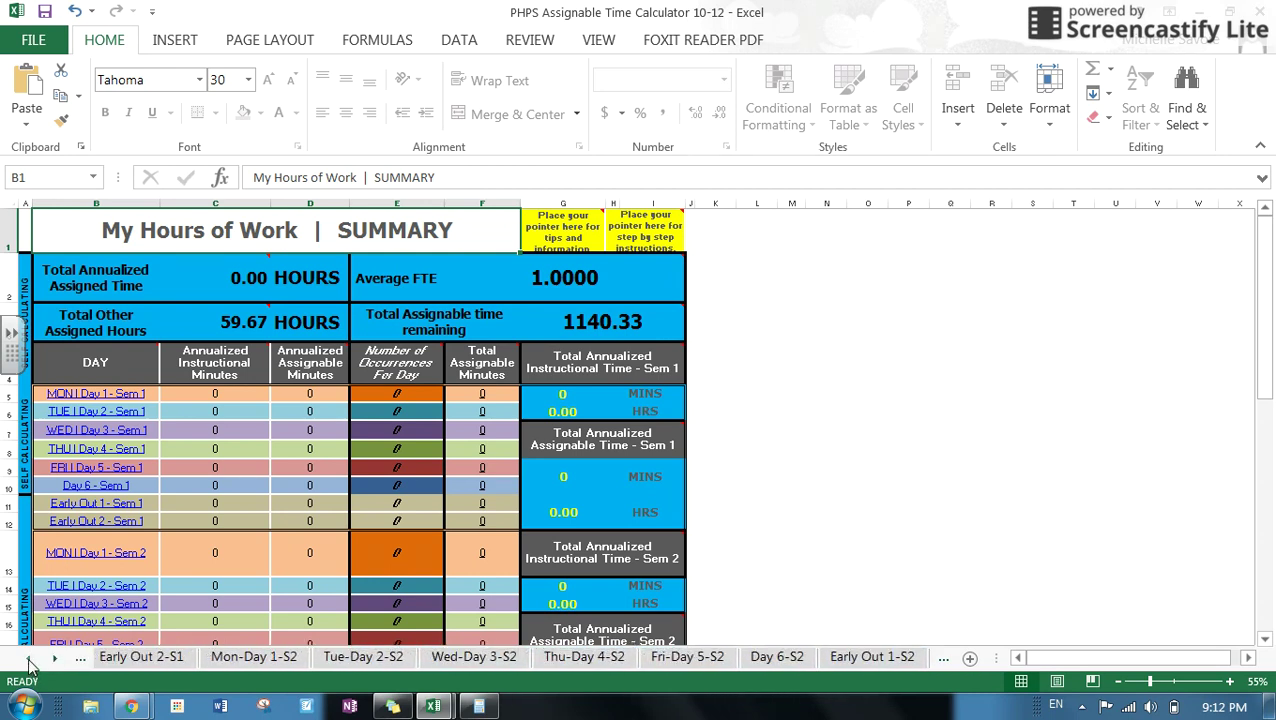
click(30, 664)
click(30, 664)
click(30, 664)
click(30, 664)
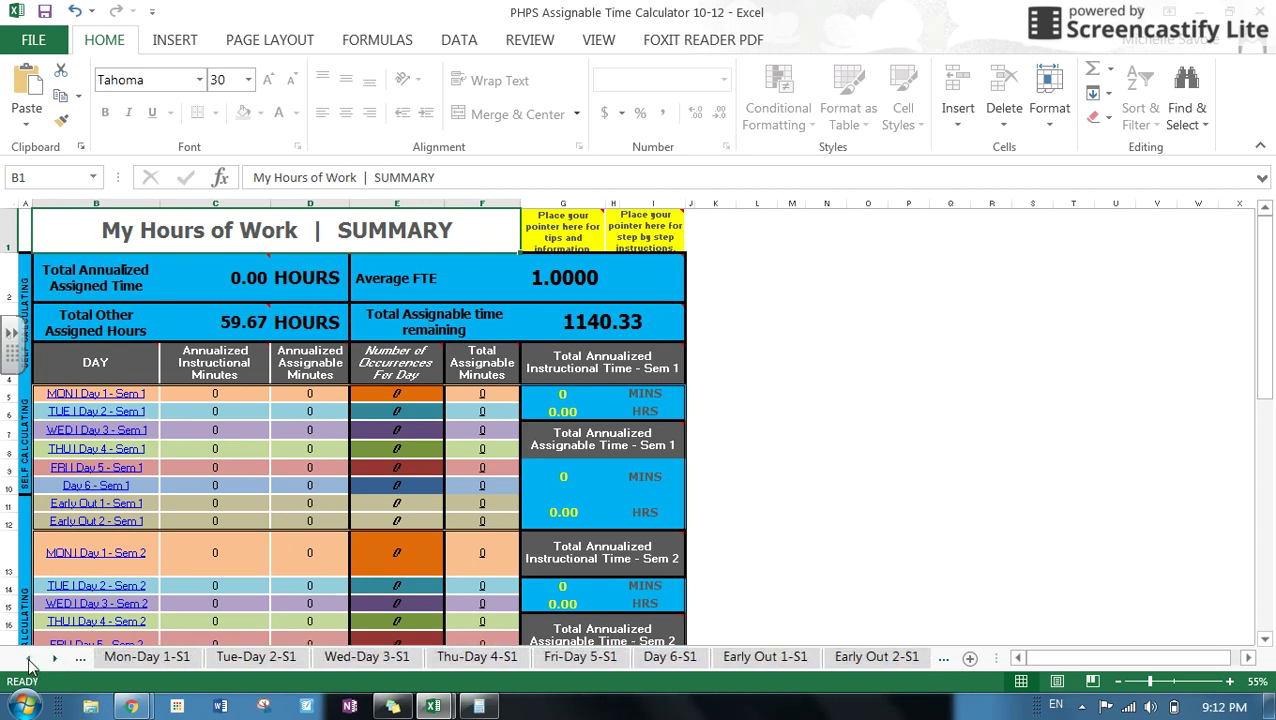
click(30, 664)
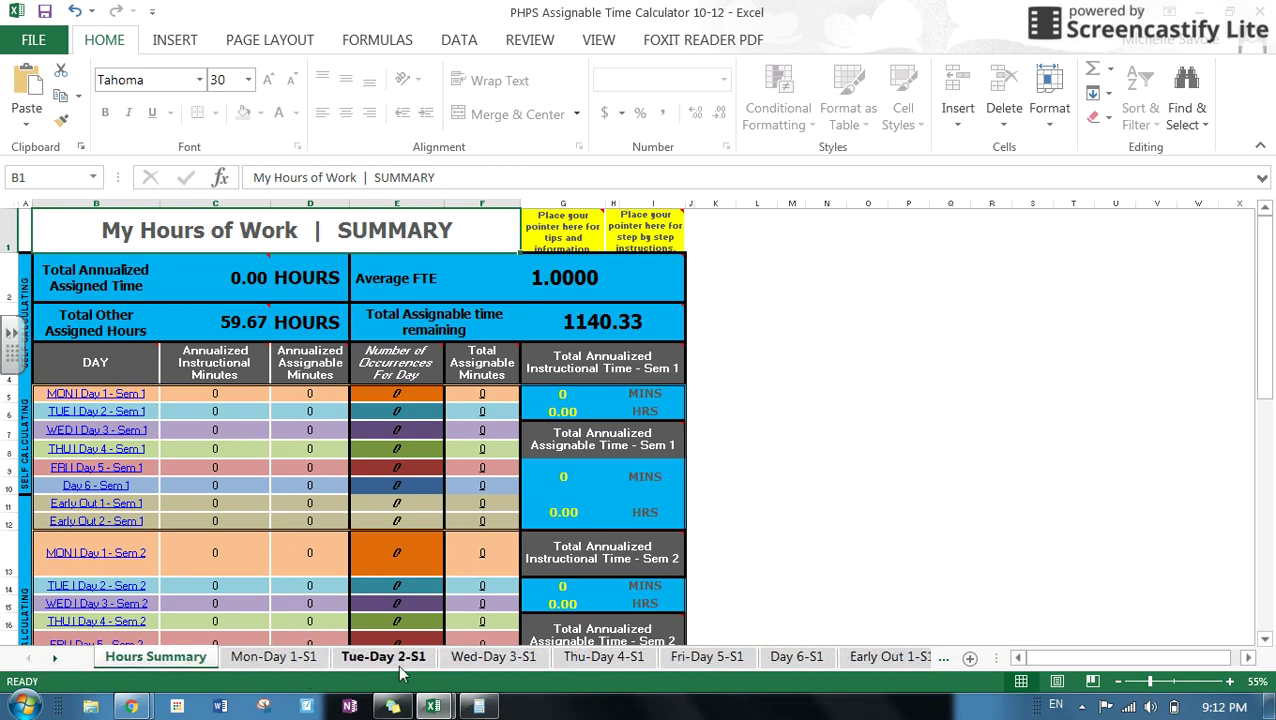
Compare the semester 1 and semester 2 day and Early Out sheet names in the 10-12 workbook
click(55, 658)
click(55, 658)
click(55, 658)
click(55, 658)
click(55, 658)
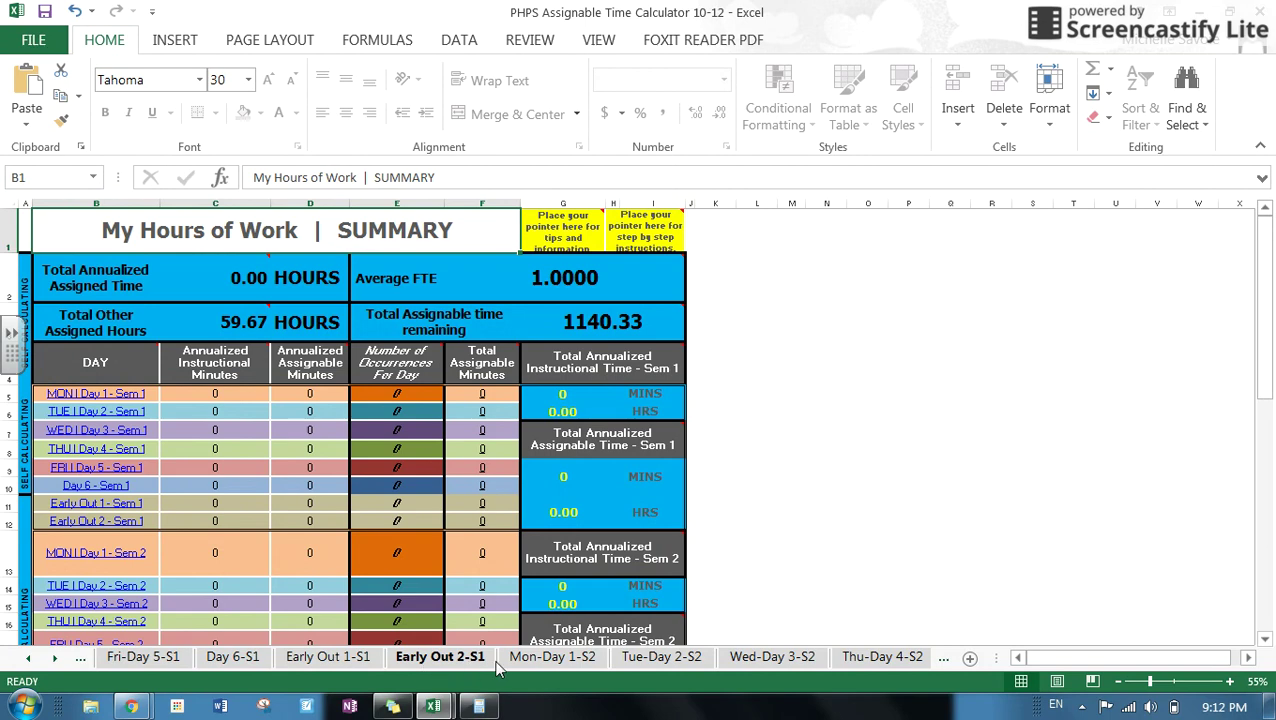
click(55, 658)
click(55, 658)
click(55, 658)
click(55, 658)
click(55, 658)
click(55, 658)
click(30, 658)
click(30, 658)
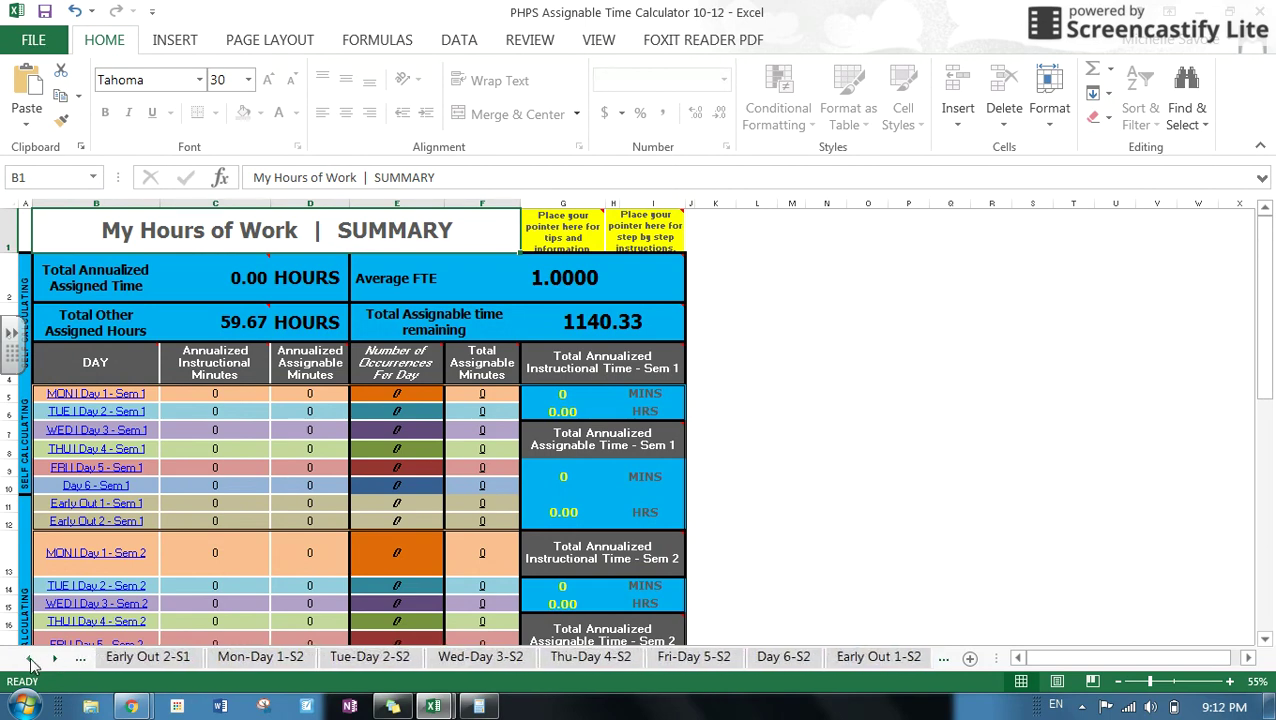
click(30, 658)
click(30, 658)
click(30, 658)
Return to the K-9 workbook and look through its day, Extra Day, Early Dismissal and monthly sheet names
click(1197, 10)
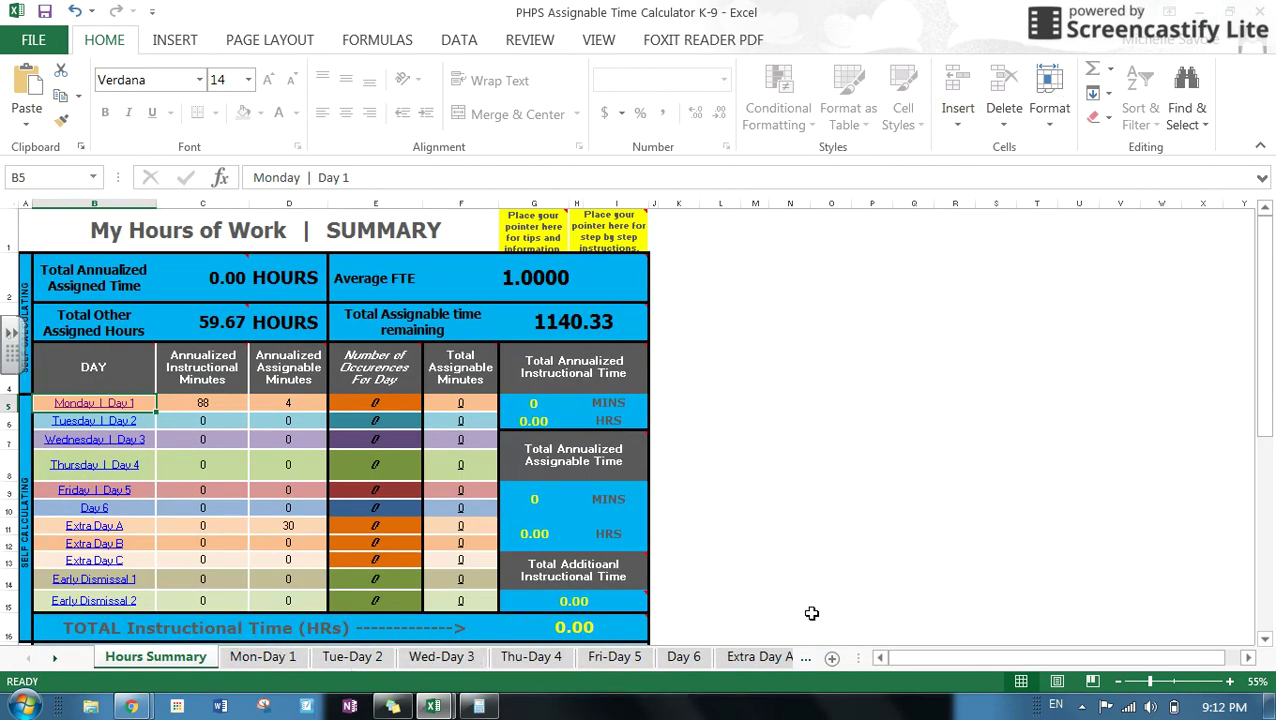
click(55, 666)
click(55, 666)
click(55, 666)
click(55, 666)
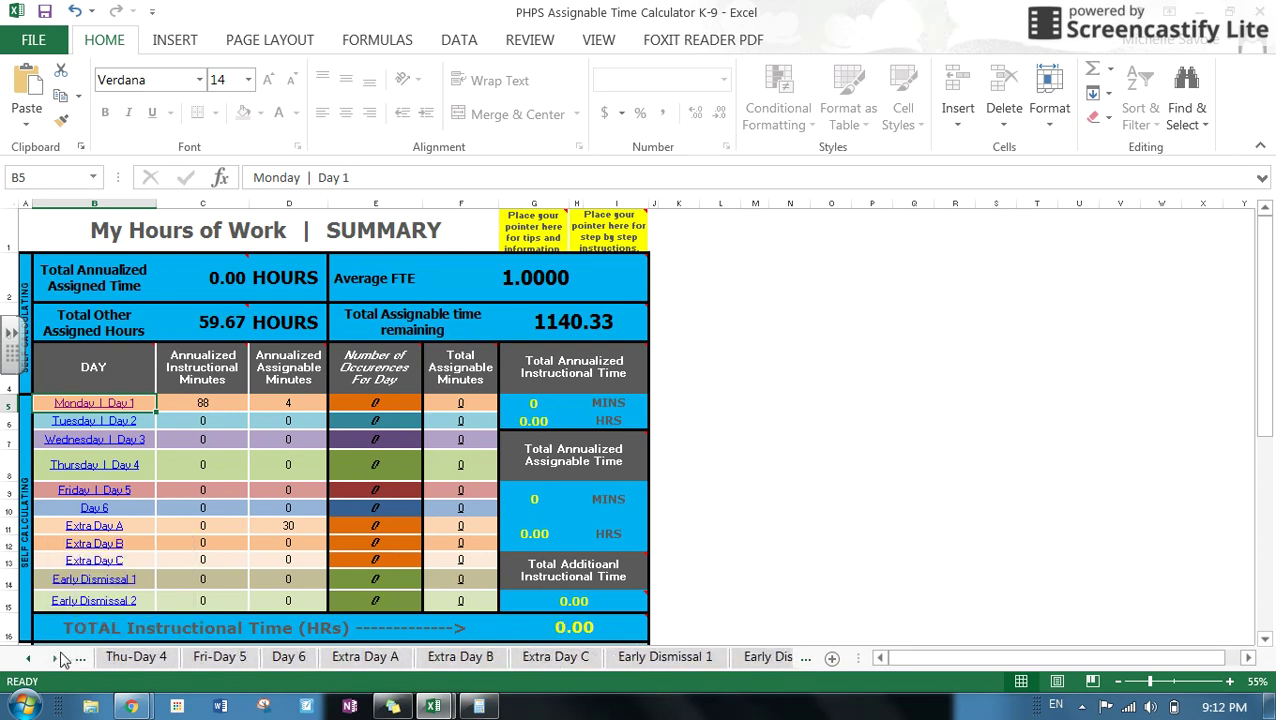
click(55, 666)
click(55, 666)
click(55, 666)
click(55, 666)
click(55, 666)
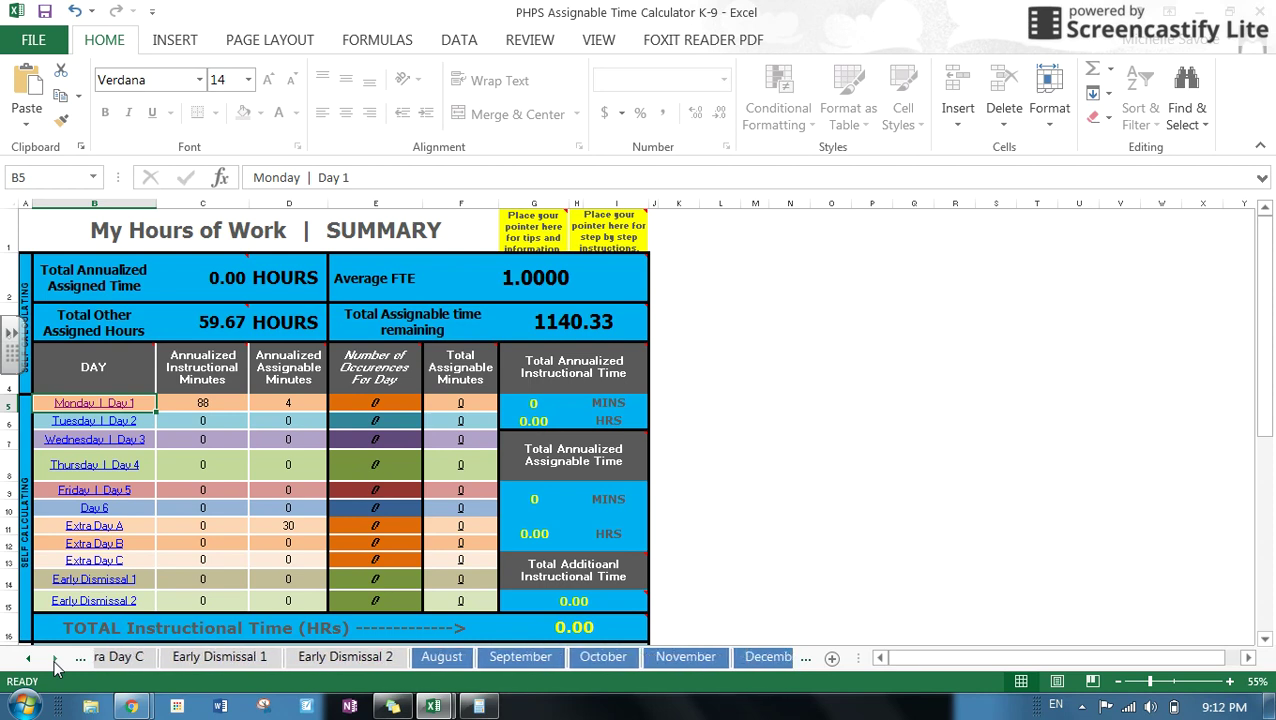
click(55, 666)
click(28, 658)
click(28, 658)
click(28, 658)
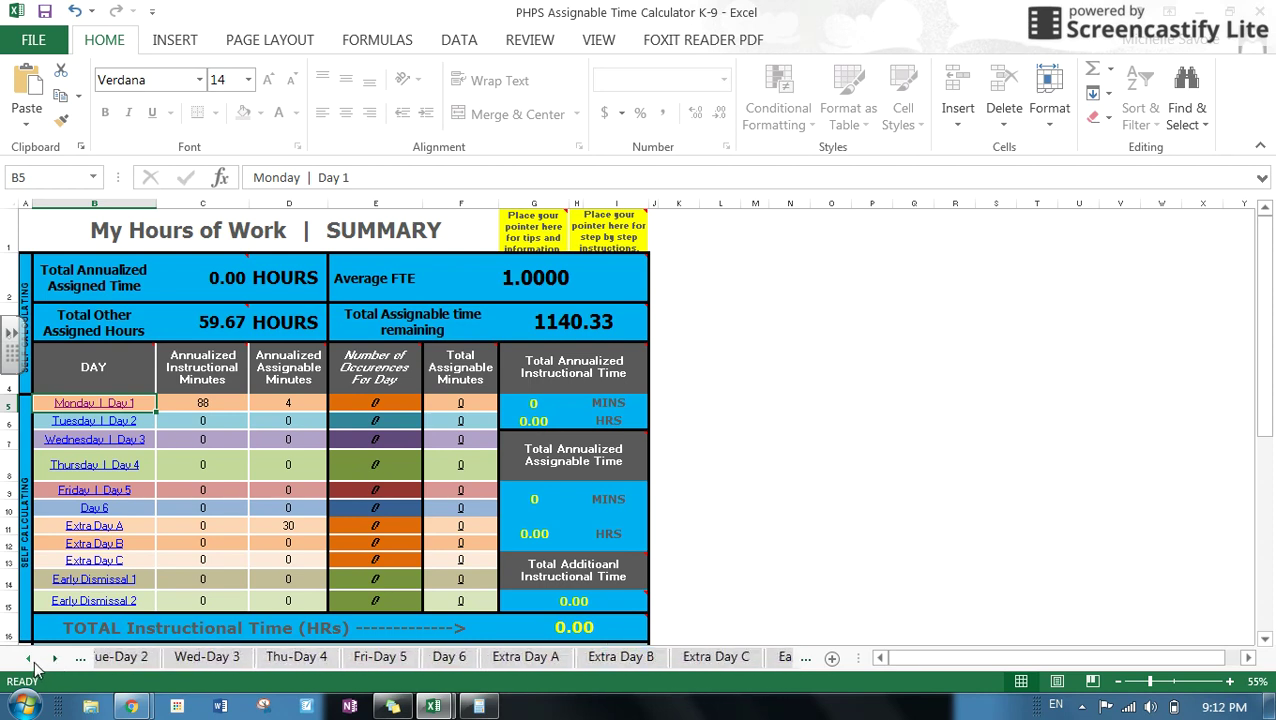
click(28, 658)
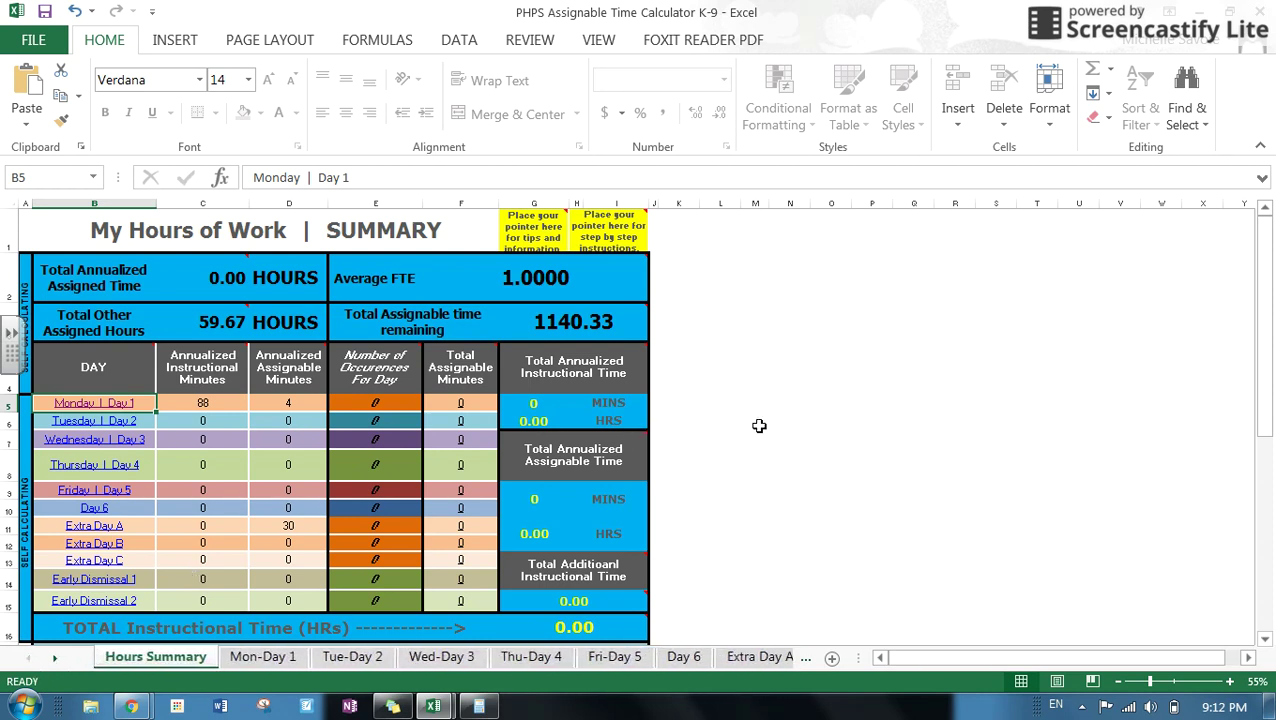
Open the August assignable time sheet from the month links on the K-9 Hours Summary and view its dates
mouse_move(451, 706)
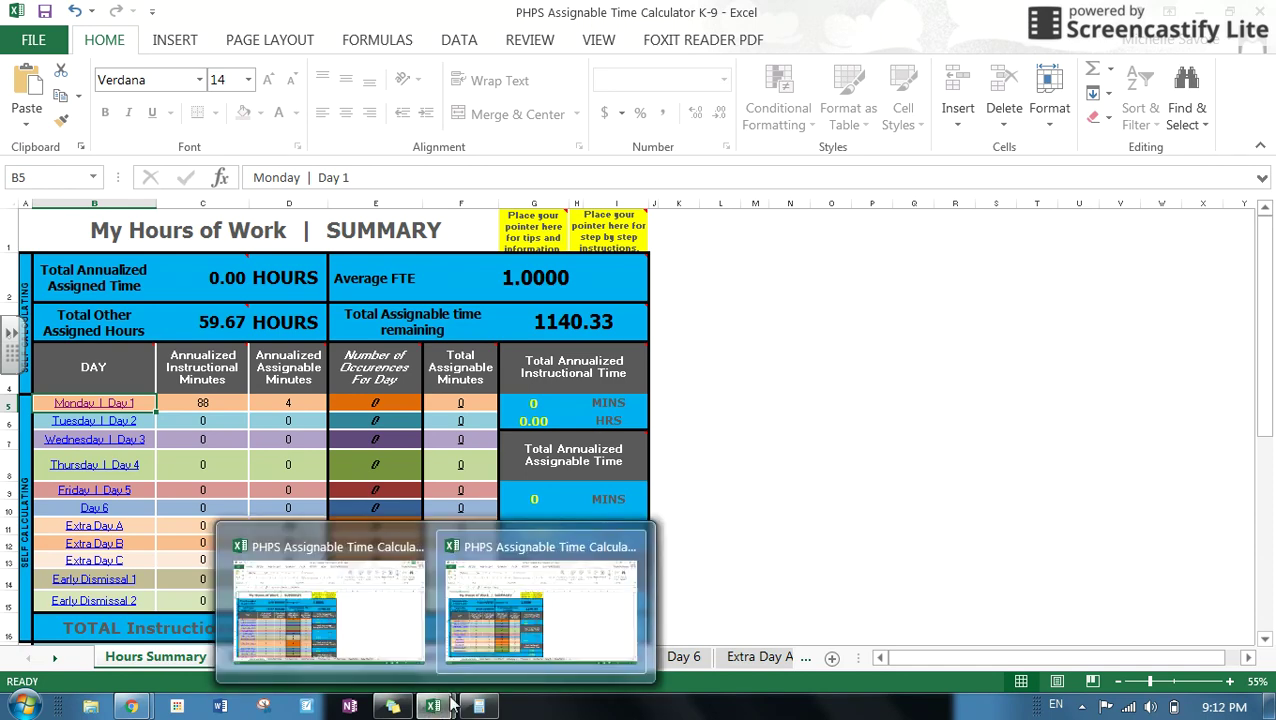
scroll(718, 444, down, 1)
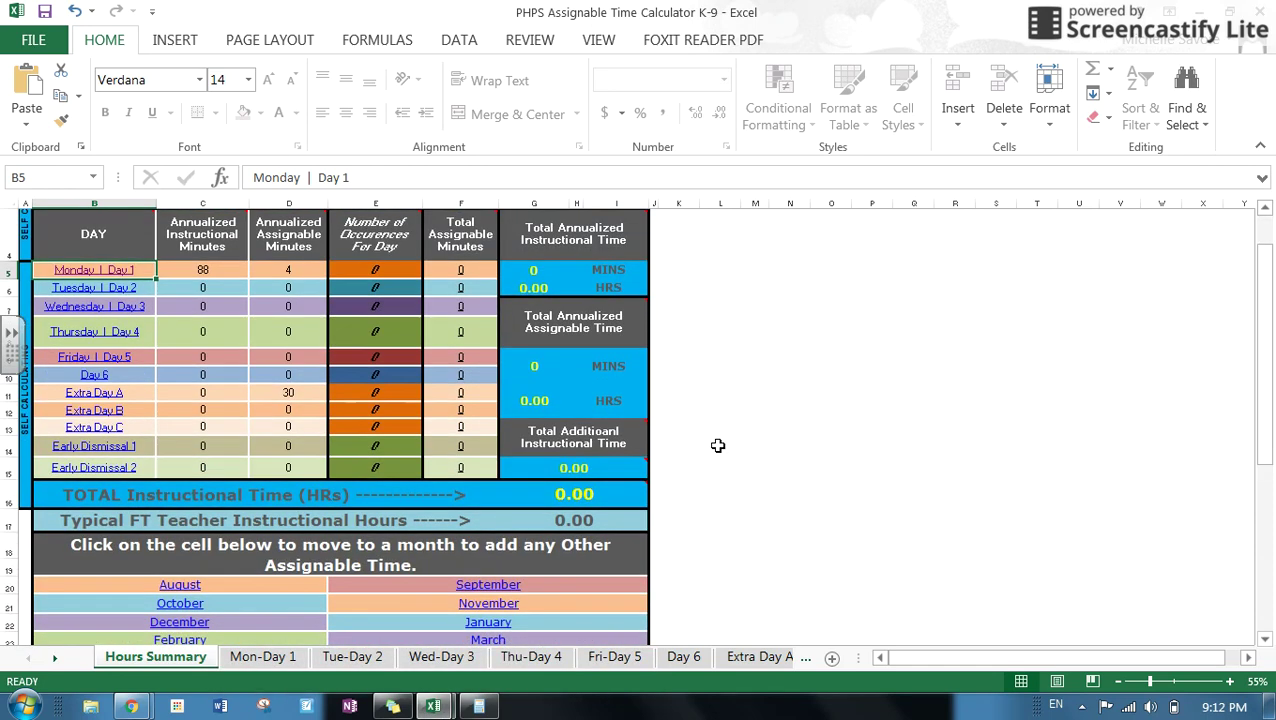
scroll(680, 460, up, 1)
scroll(236, 580, down, 3)
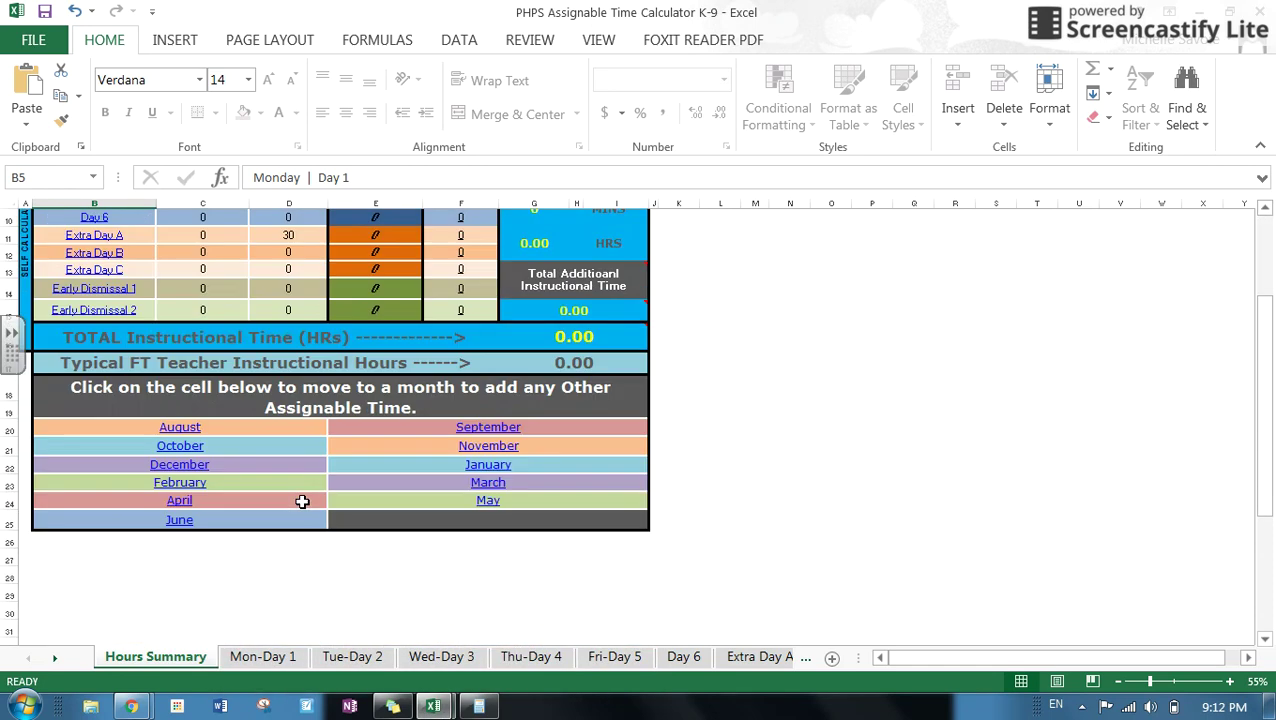
click(172, 432)
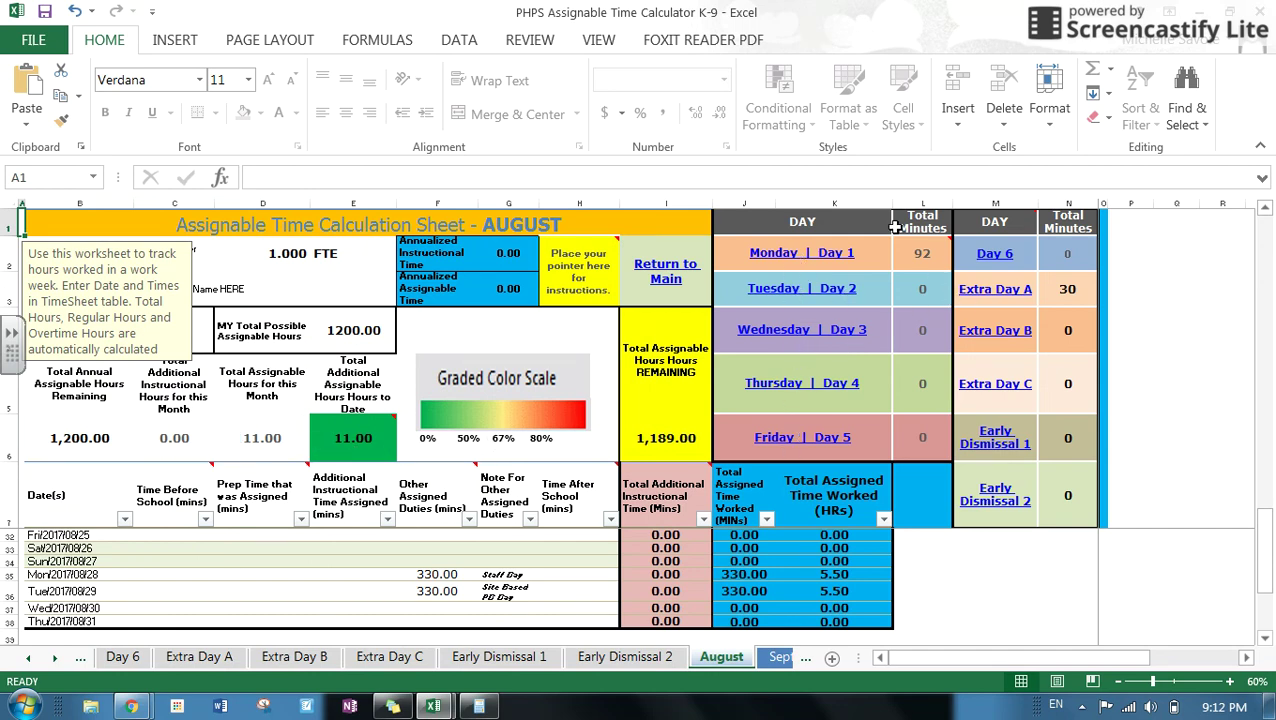
scroll(288, 548, down, 1)
scroll(288, 548, up, 7)
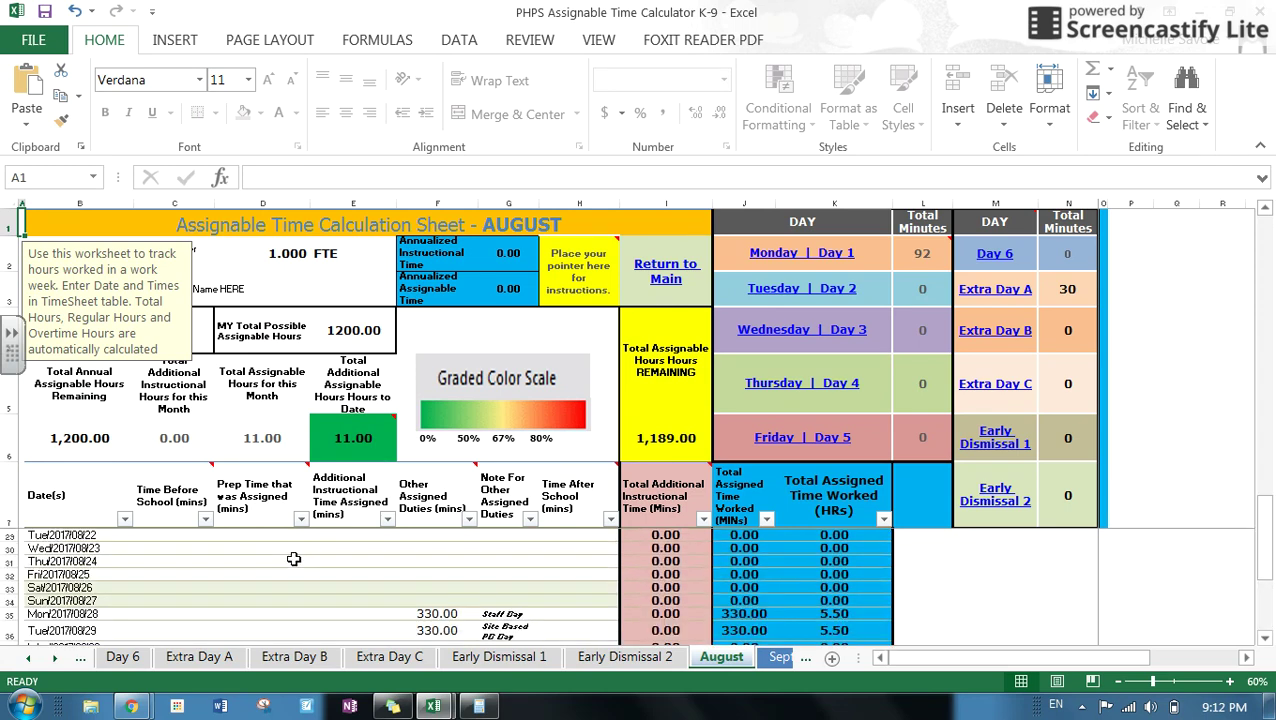
Look over the last dates of the August sheet, including the Staff Day and Site Based PD Day entries
scroll(358, 587, down, 6)
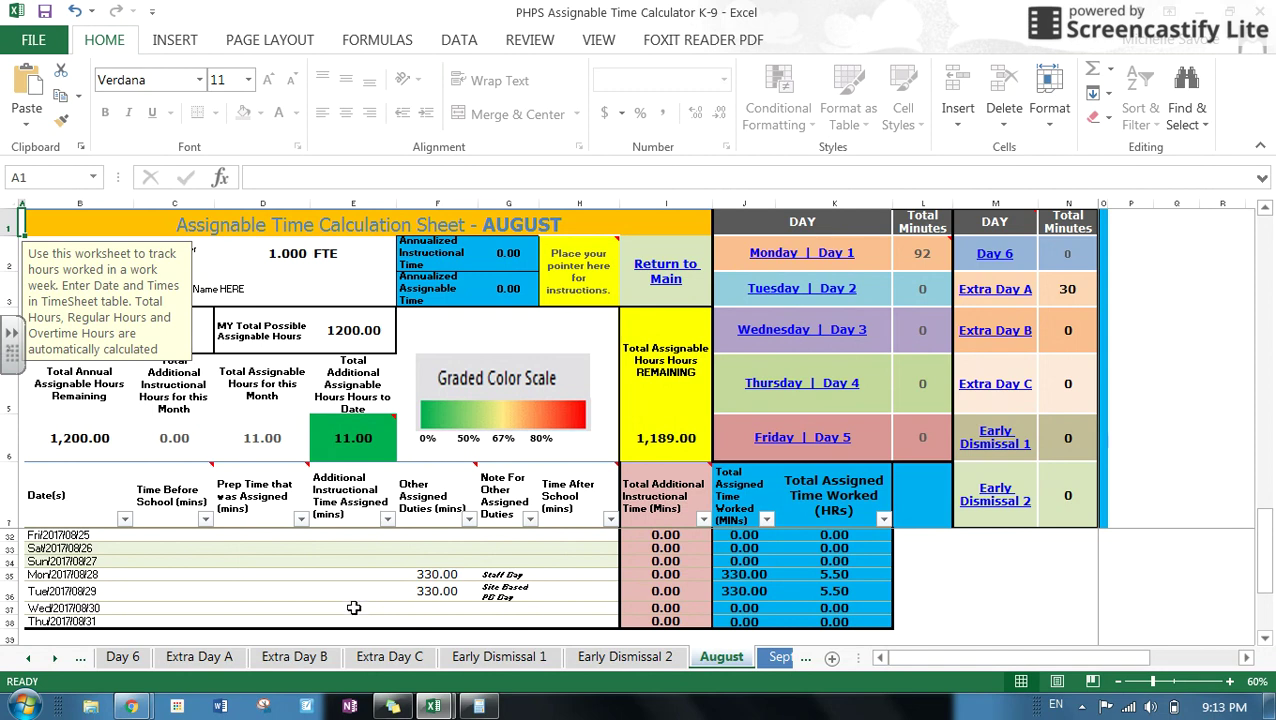
scroll(460, 570, up, 3)
scroll(500, 575, down, 3)
Open the September assignable time sheet and view its late-month dates and the PLC entry
click(54, 659)
click(54, 659)
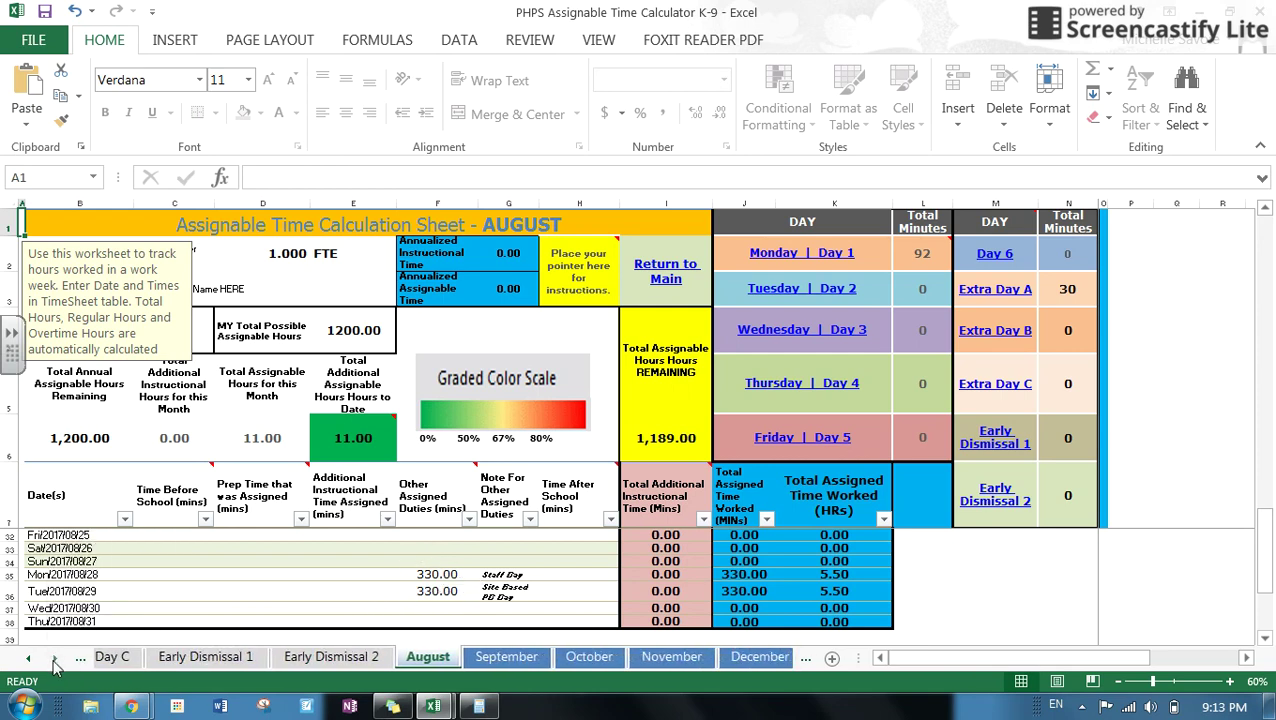
click(54, 659)
click(225, 659)
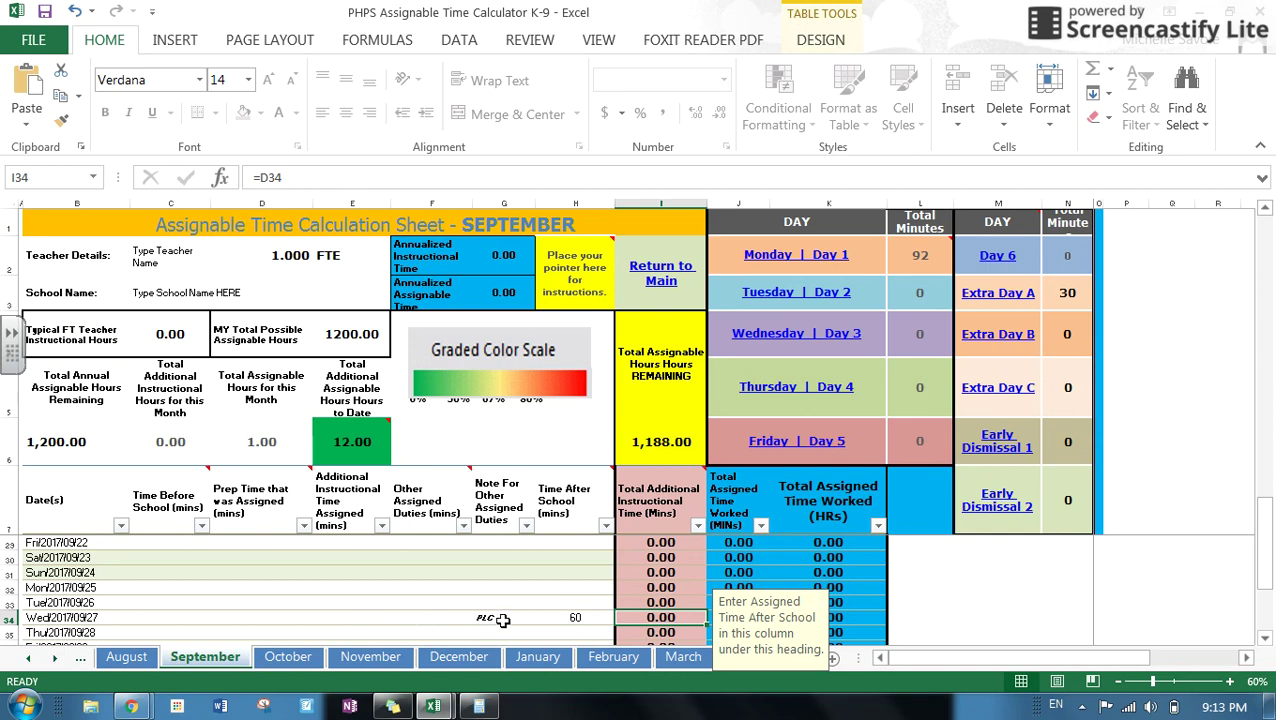
scroll(558, 621, down, 1)
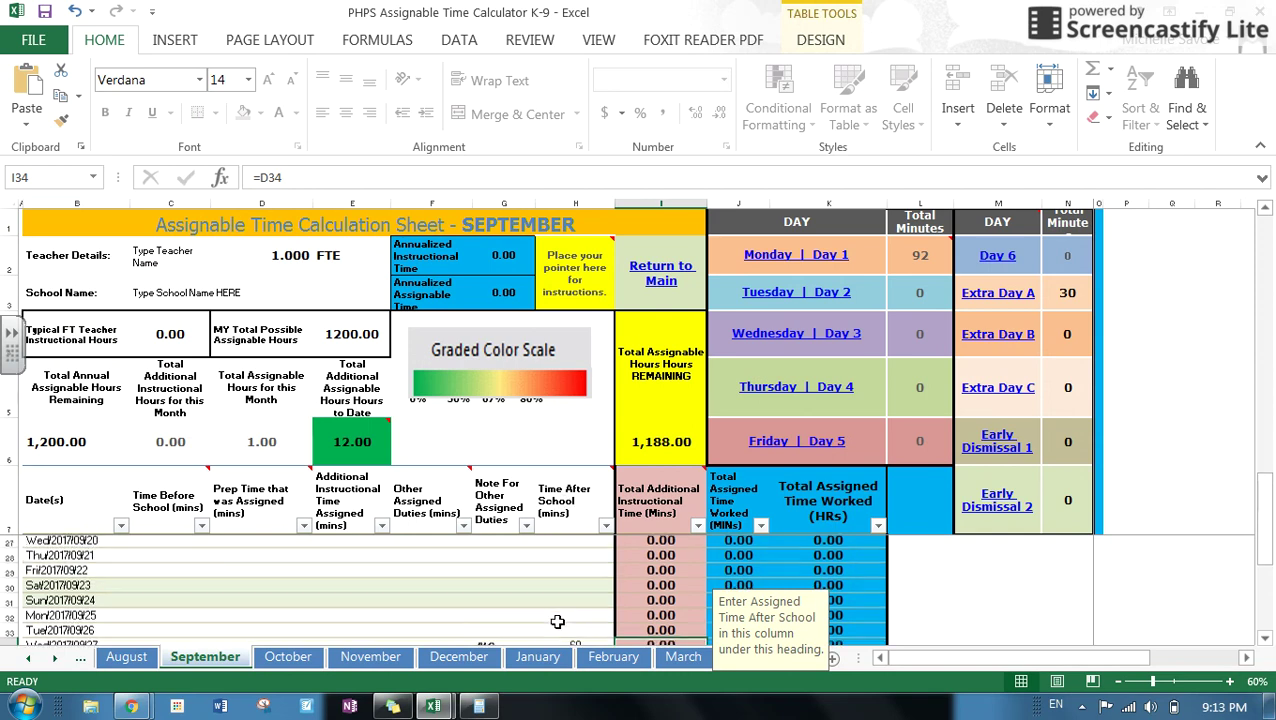
Open the October assignable time sheet and look through its dates down to the PLC entry and month end
click(288, 657)
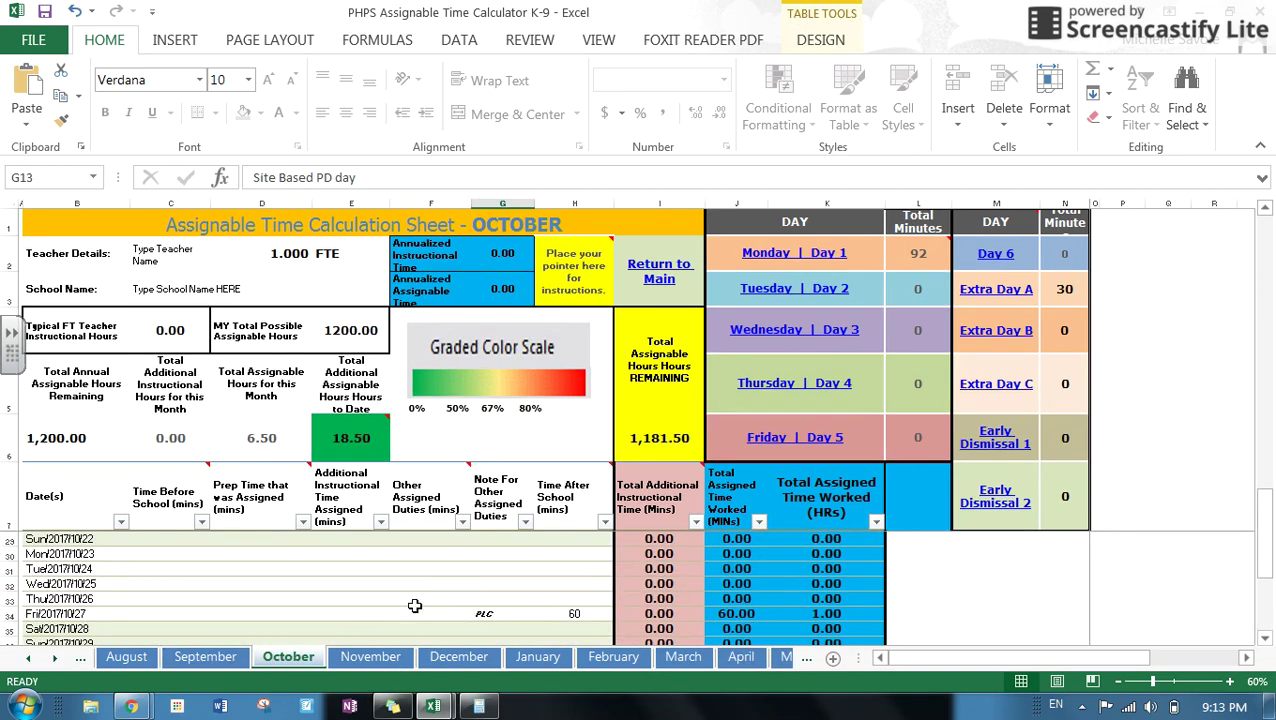
scroll(446, 596, down, 2)
scroll(446, 596, up, 2)
scroll(446, 596, down, 3)
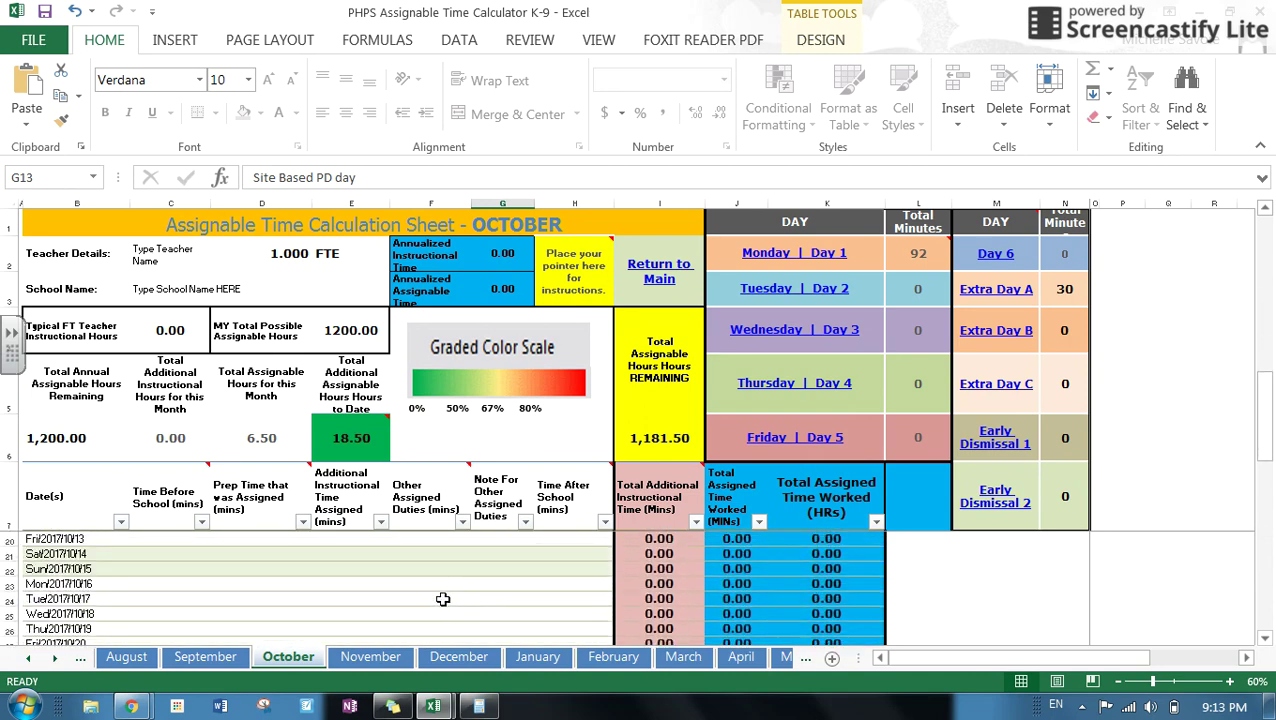
scroll(445, 600, down, 3)
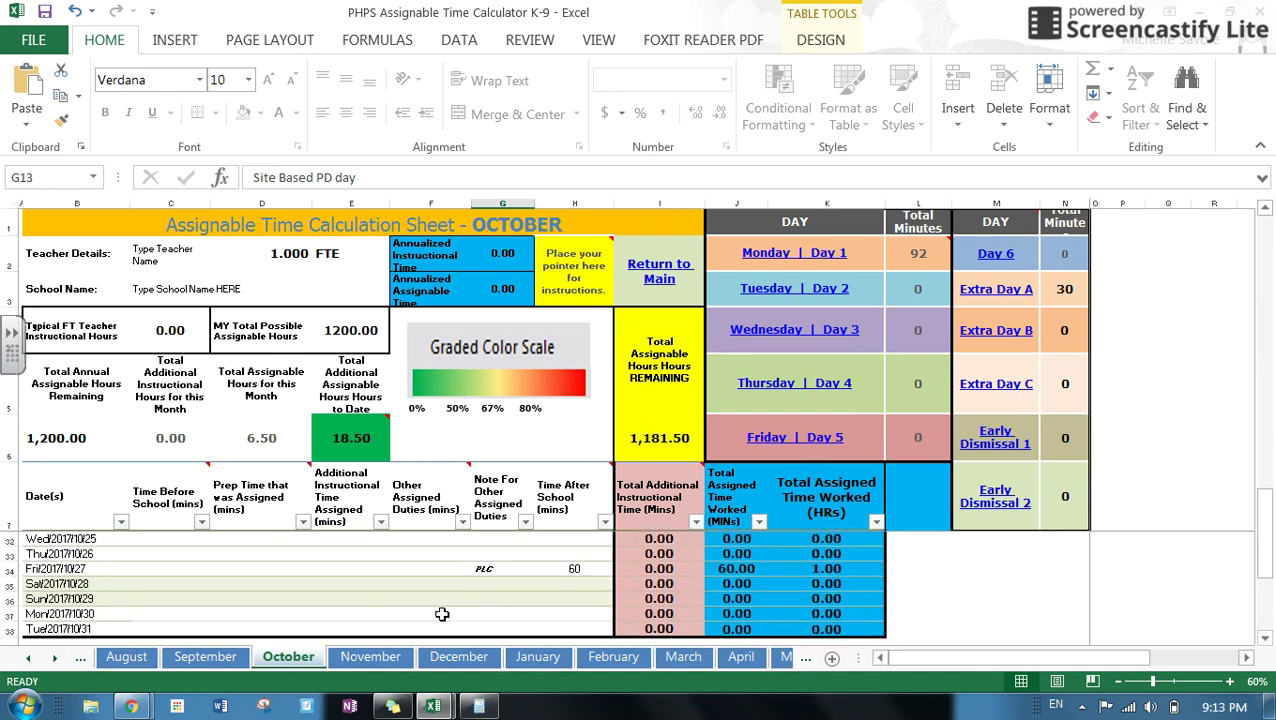
Open the November assignable time sheet and view its District PD and PLC entries
click(370, 656)
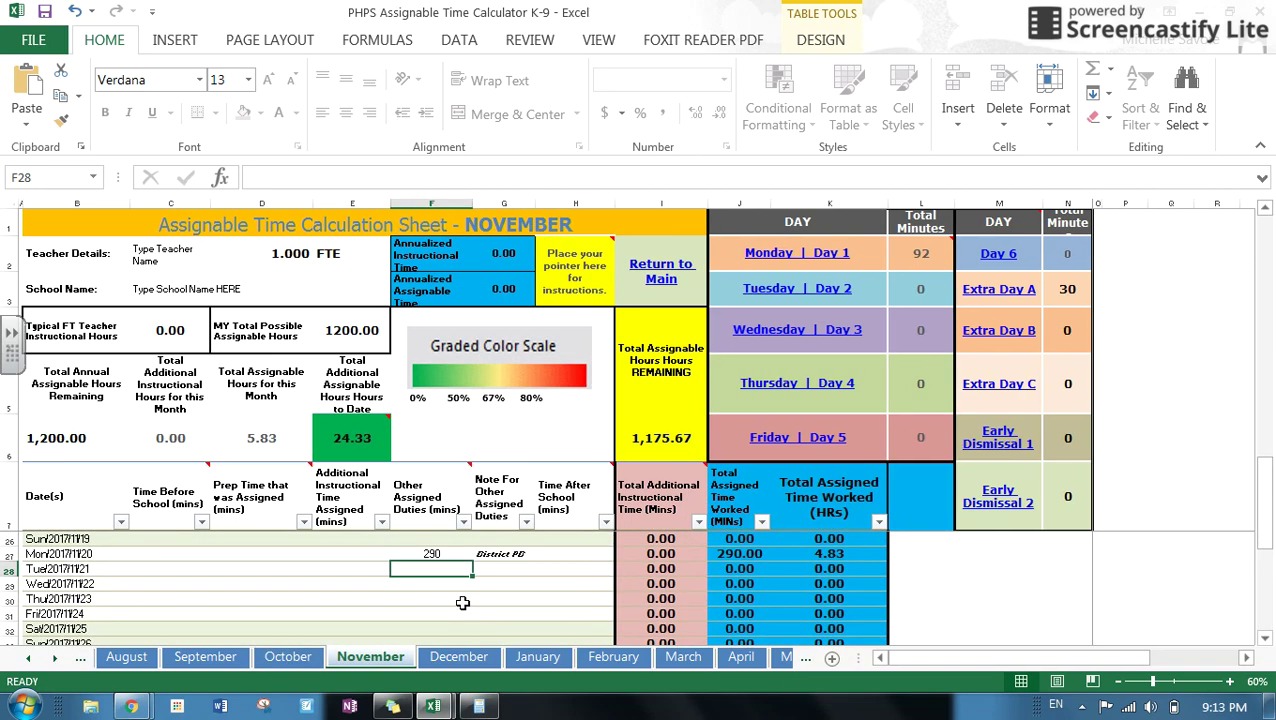
click(464, 601)
scroll(465, 599, up, 1)
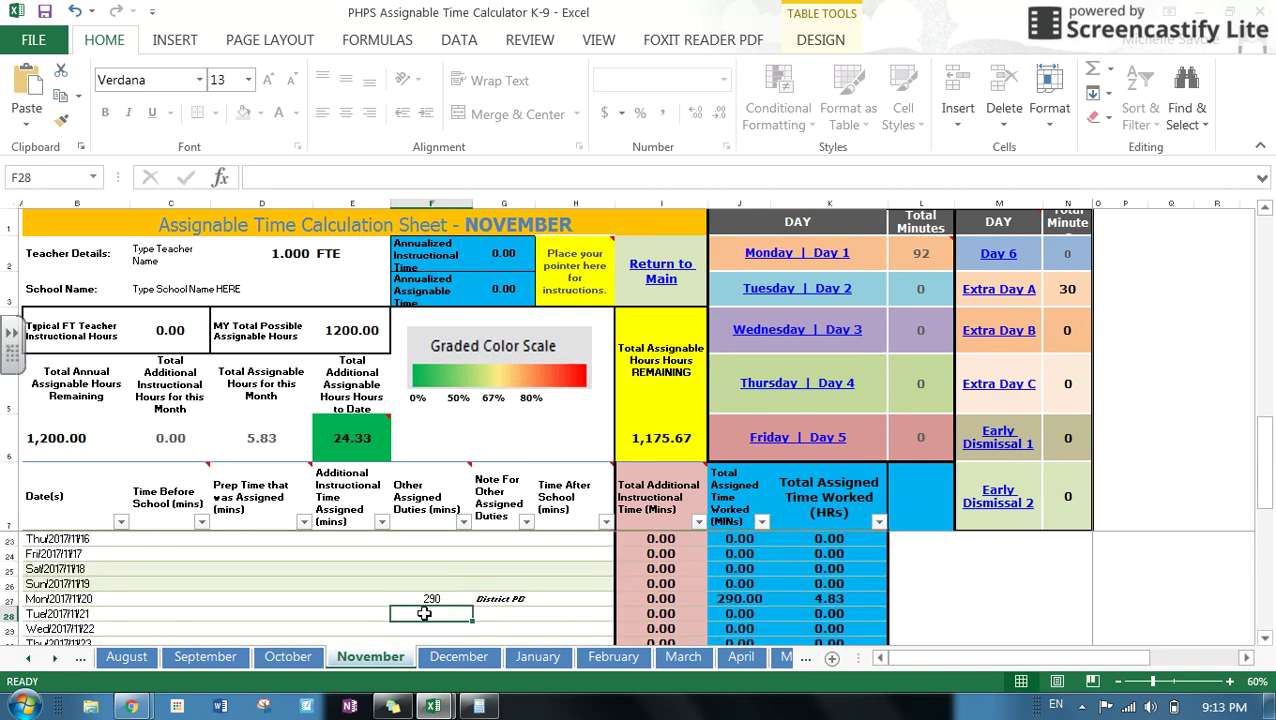
scroll(431, 608, down, 3)
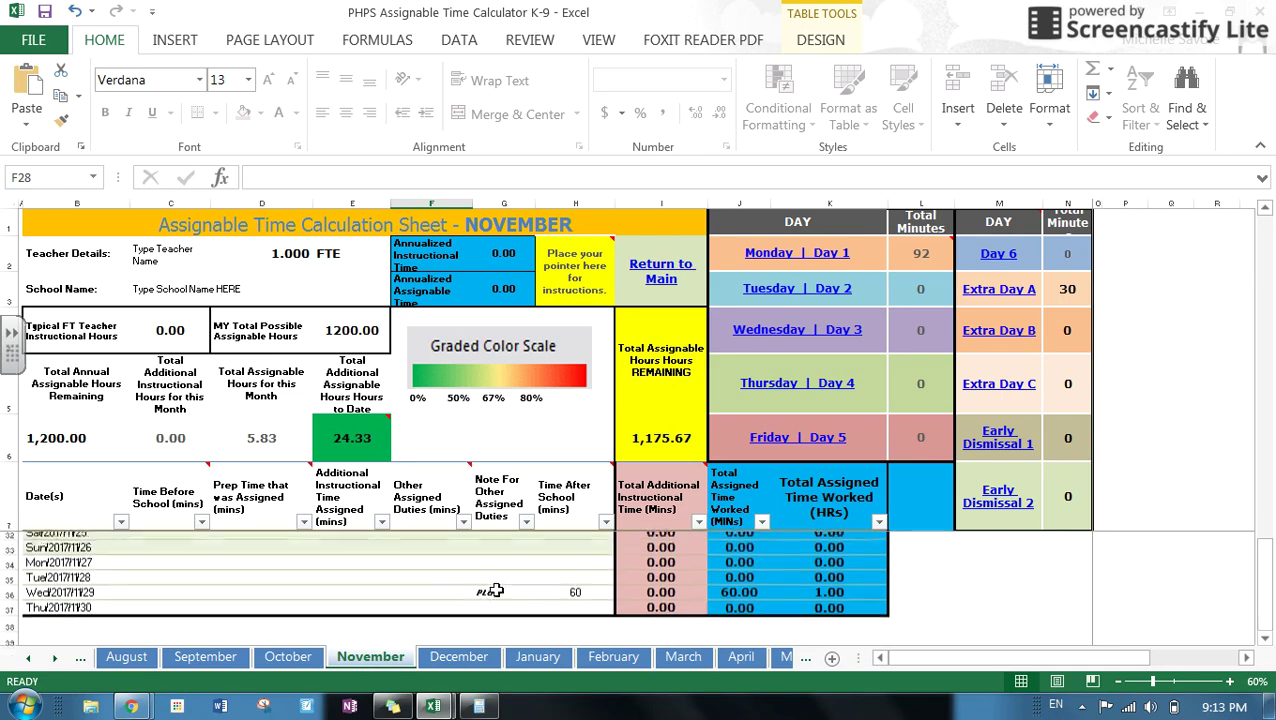
Look through the December sheet's dates and the Site Based PD entry at the end of the January sheet
click(459, 657)
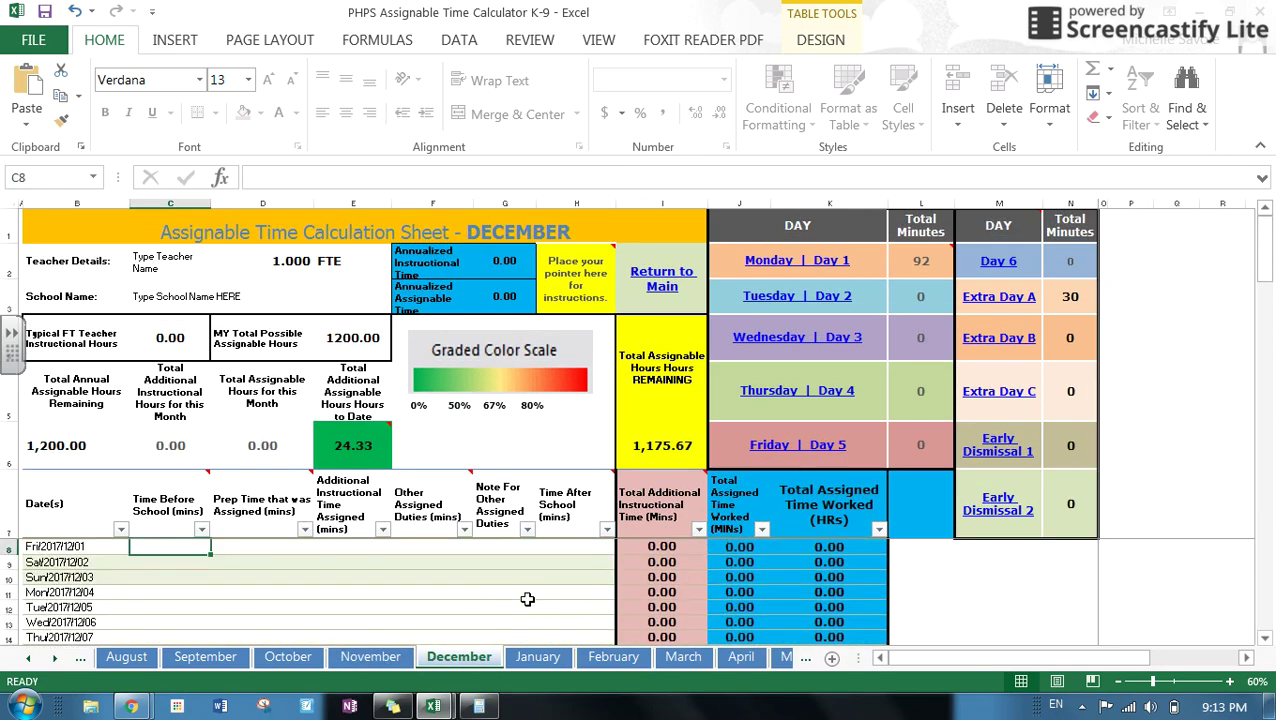
scroll(527, 599, down, 4)
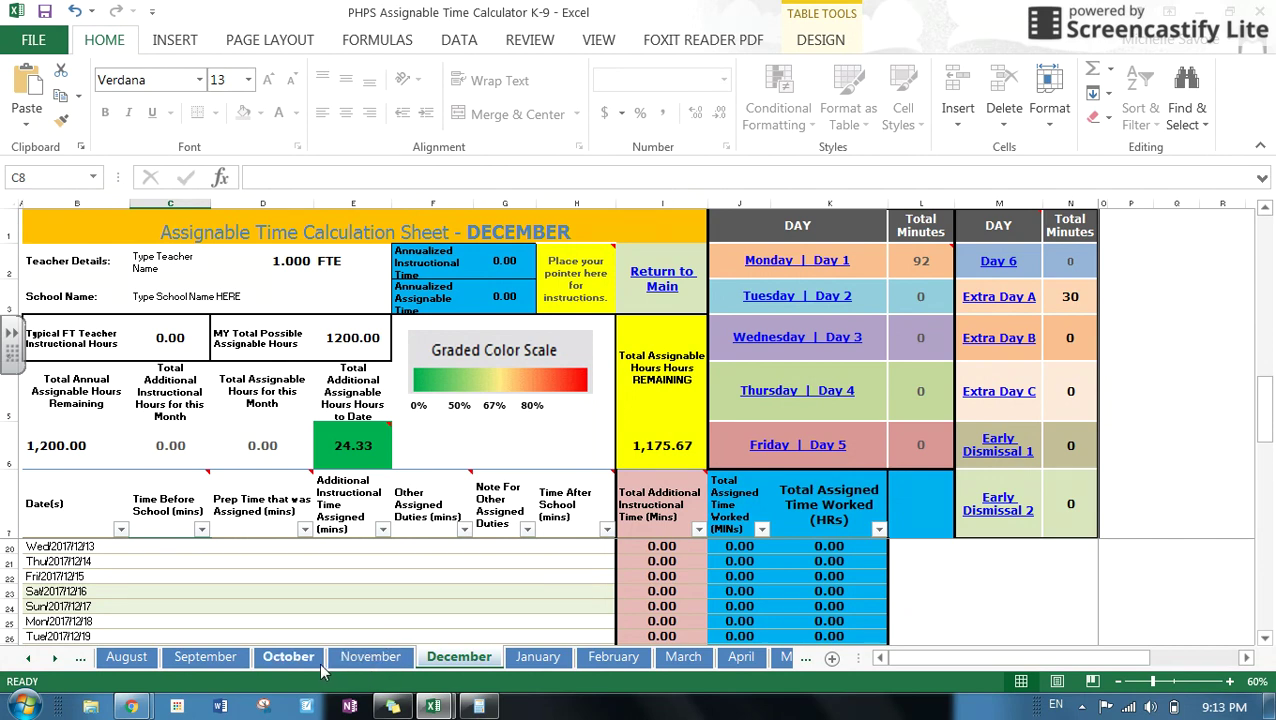
click(537, 659)
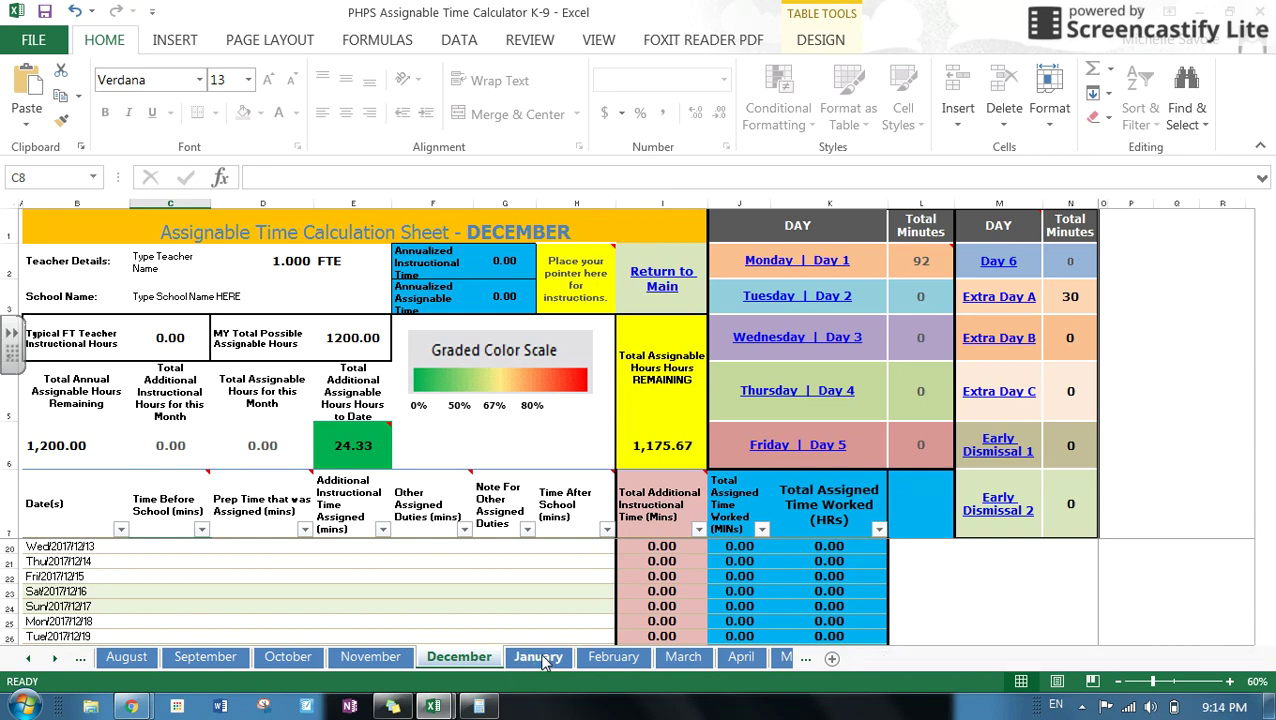
click(462, 659)
scroll(481, 630, down, 4)
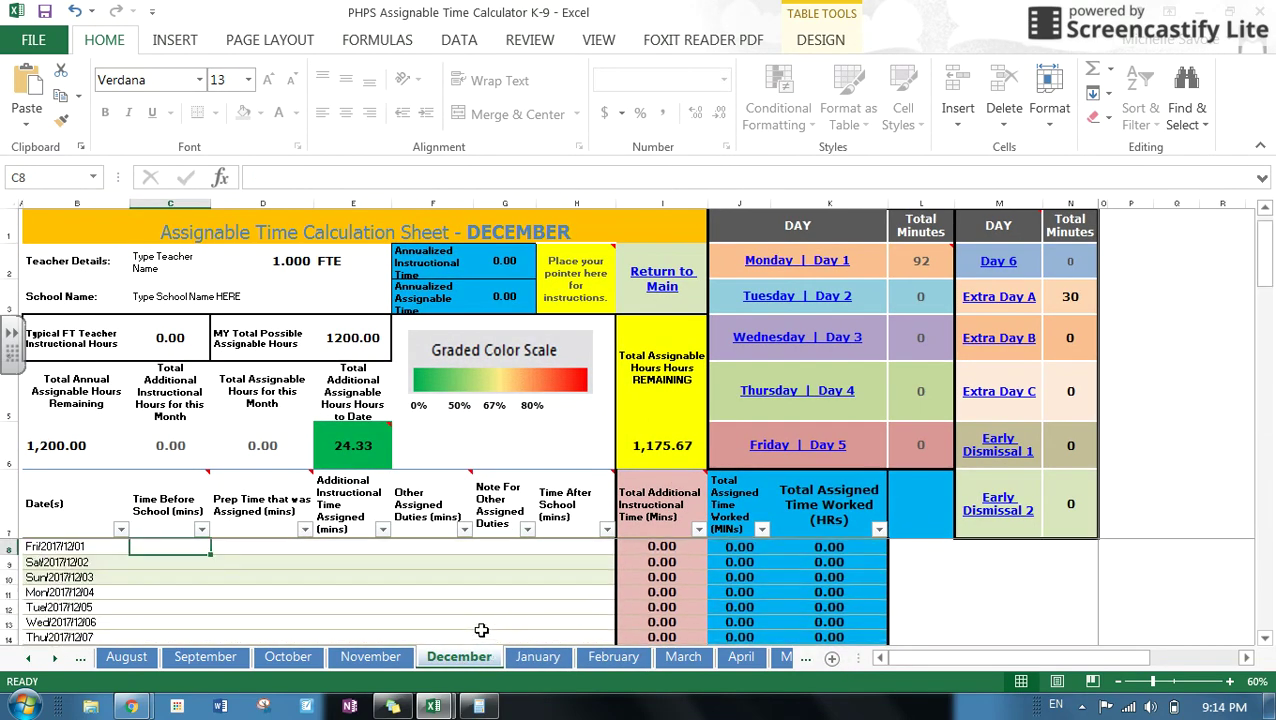
click(537, 657)
scroll(541, 607, down, 1)
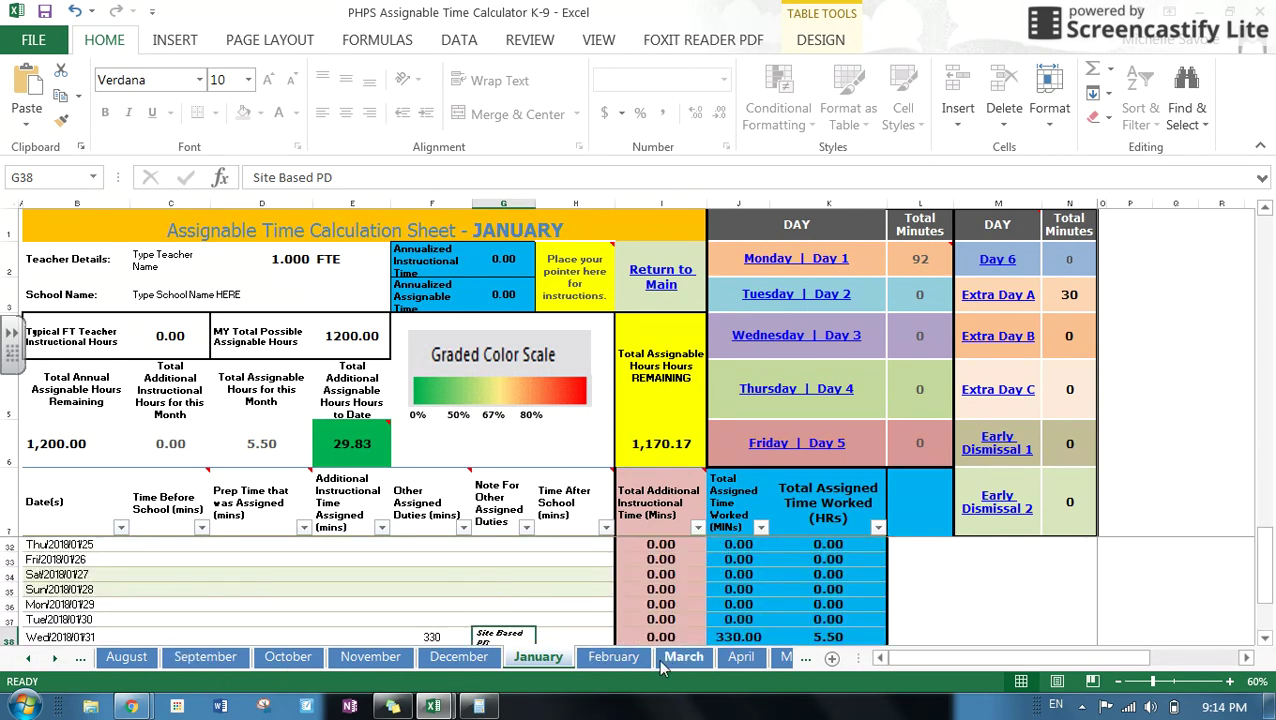
Return to the Hours Summary sheet and view the annualized and other assigned hours at its top
click(28, 657)
click(28, 657)
click(28, 657)
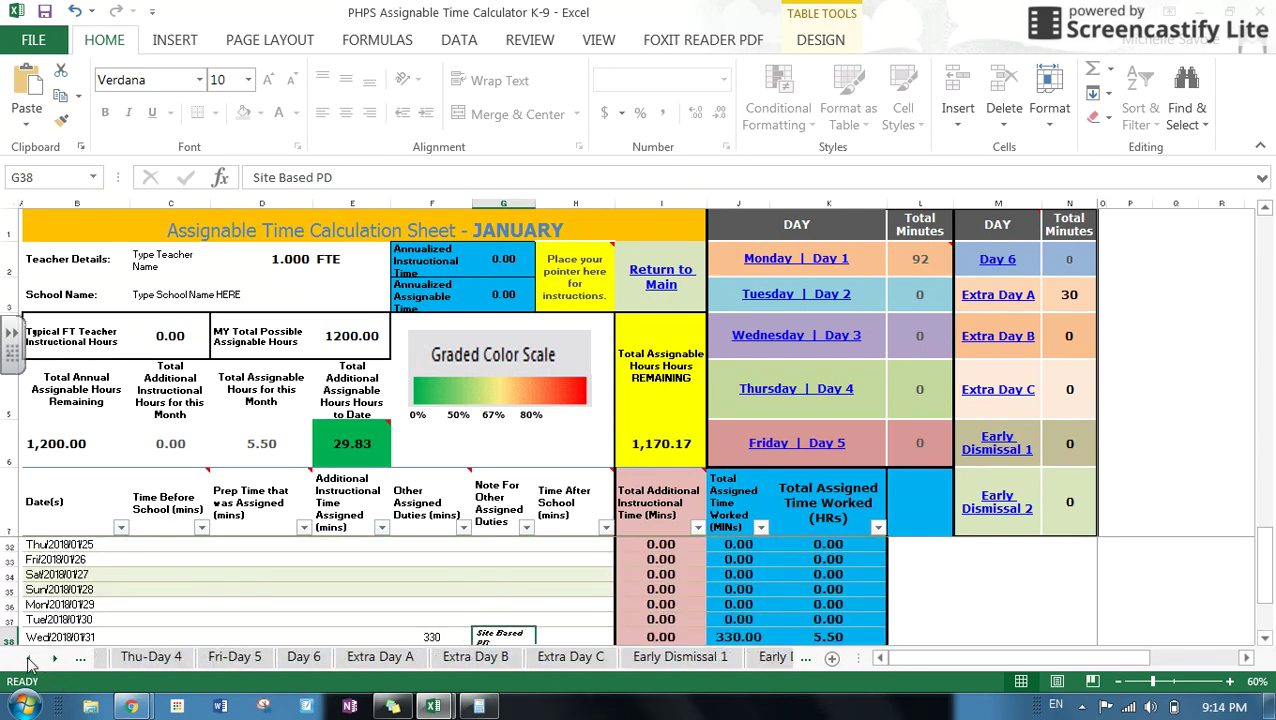
click(28, 657)
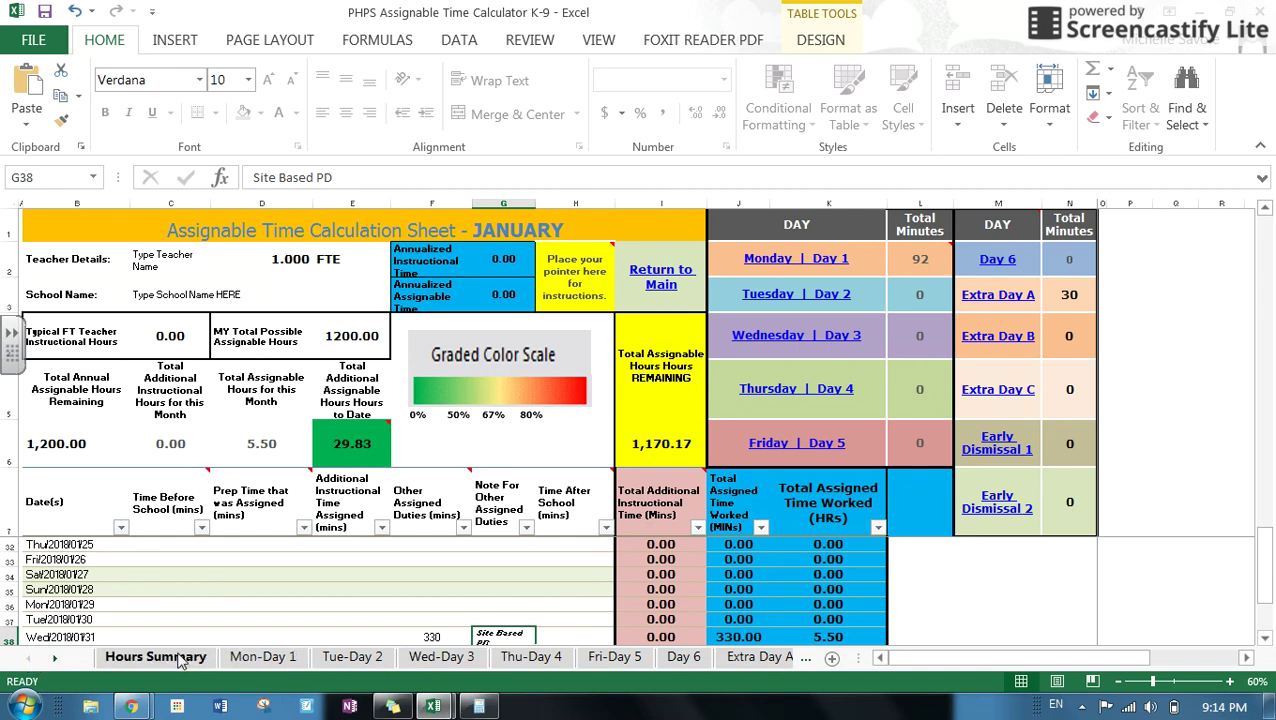
click(178, 660)
scroll(351, 427, up, 3)
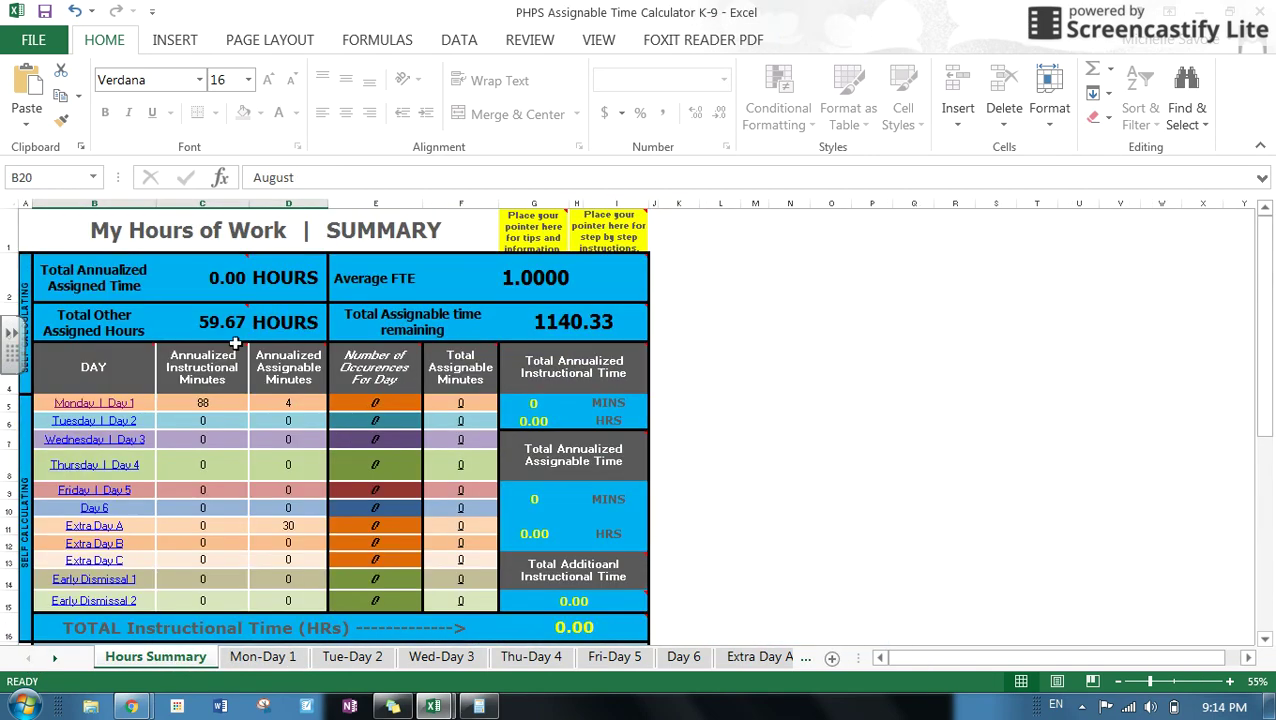
mouse_move(187, 335)
Open the Mon-Day 1 sheet and switch to the browser to check the block times in the teacher's master timetable
click(263, 659)
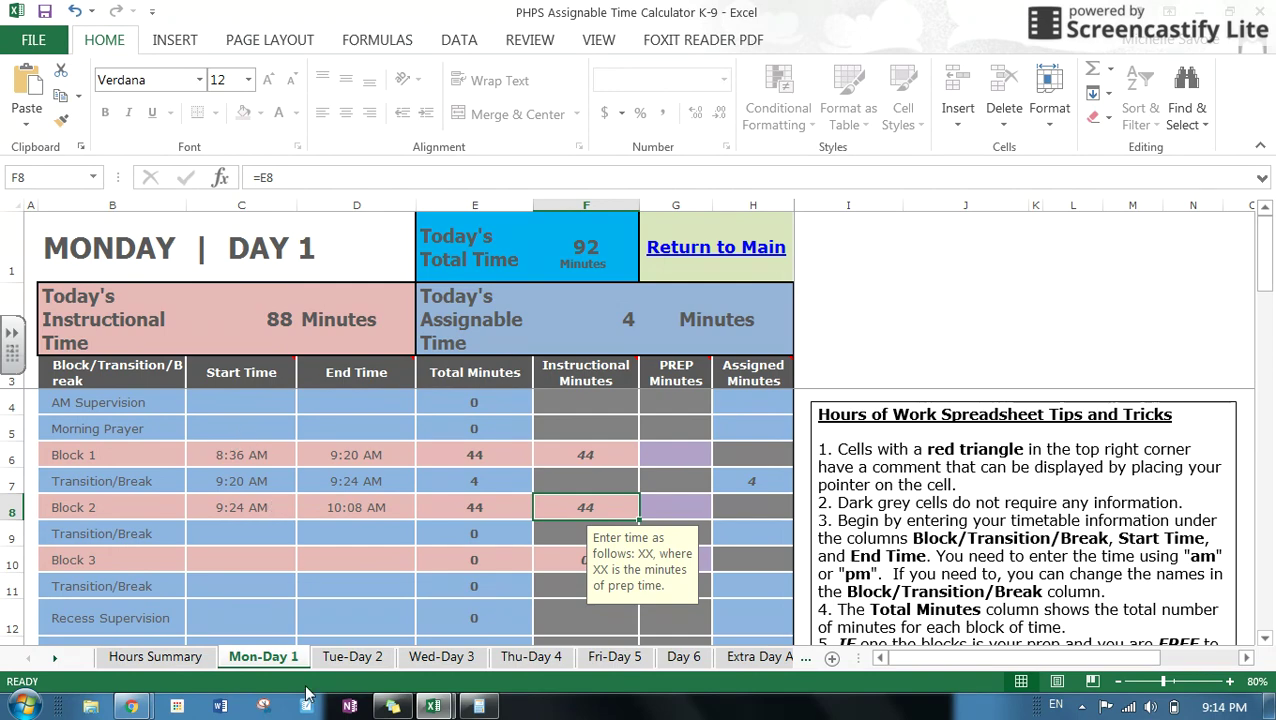
mouse_move(131, 706)
click(111, 647)
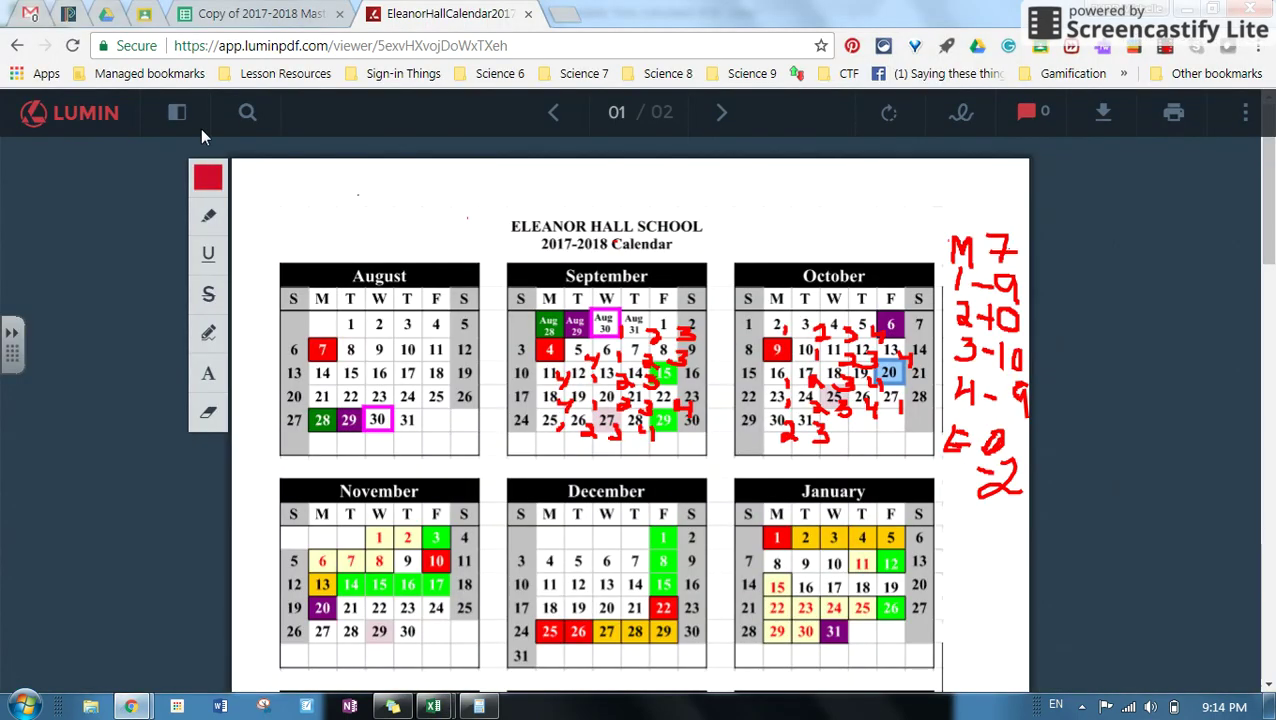
click(186, 24)
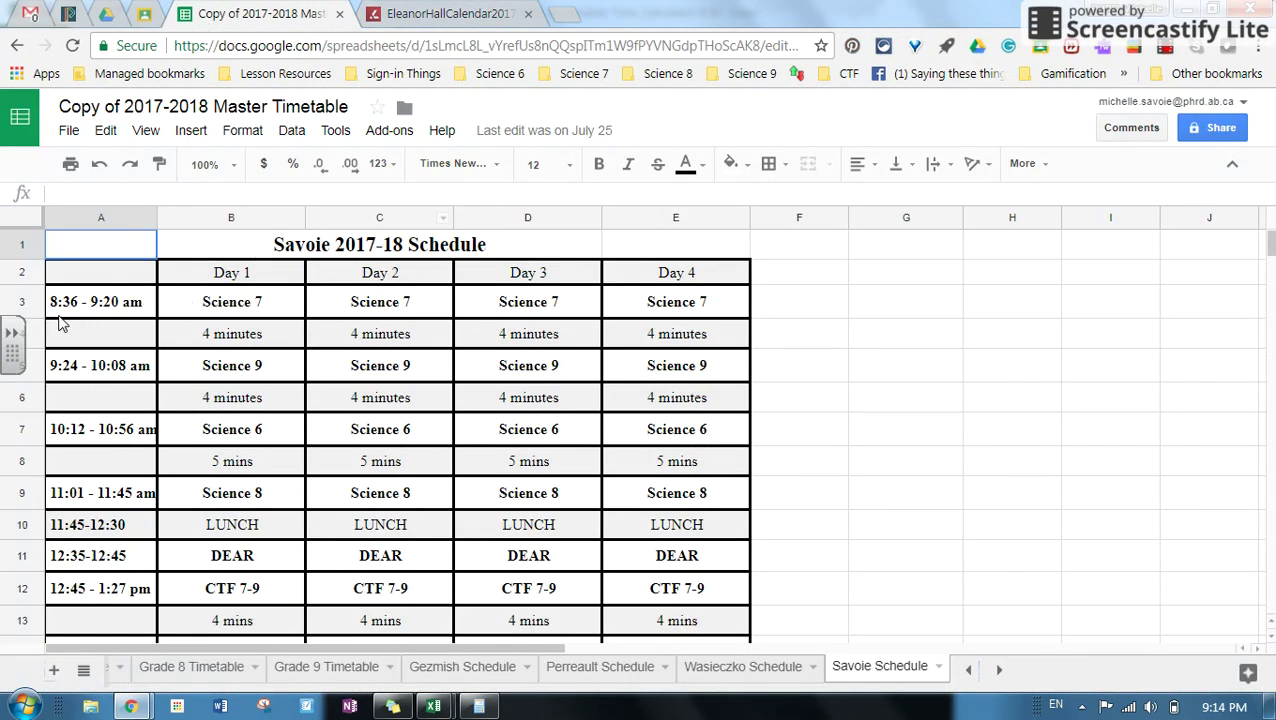
Back in the K-9 workbook, fill in the Transition/Break after Block 2 with 10:08 to 10:12 and 4 assigned minutes
mouse_move(445, 708)
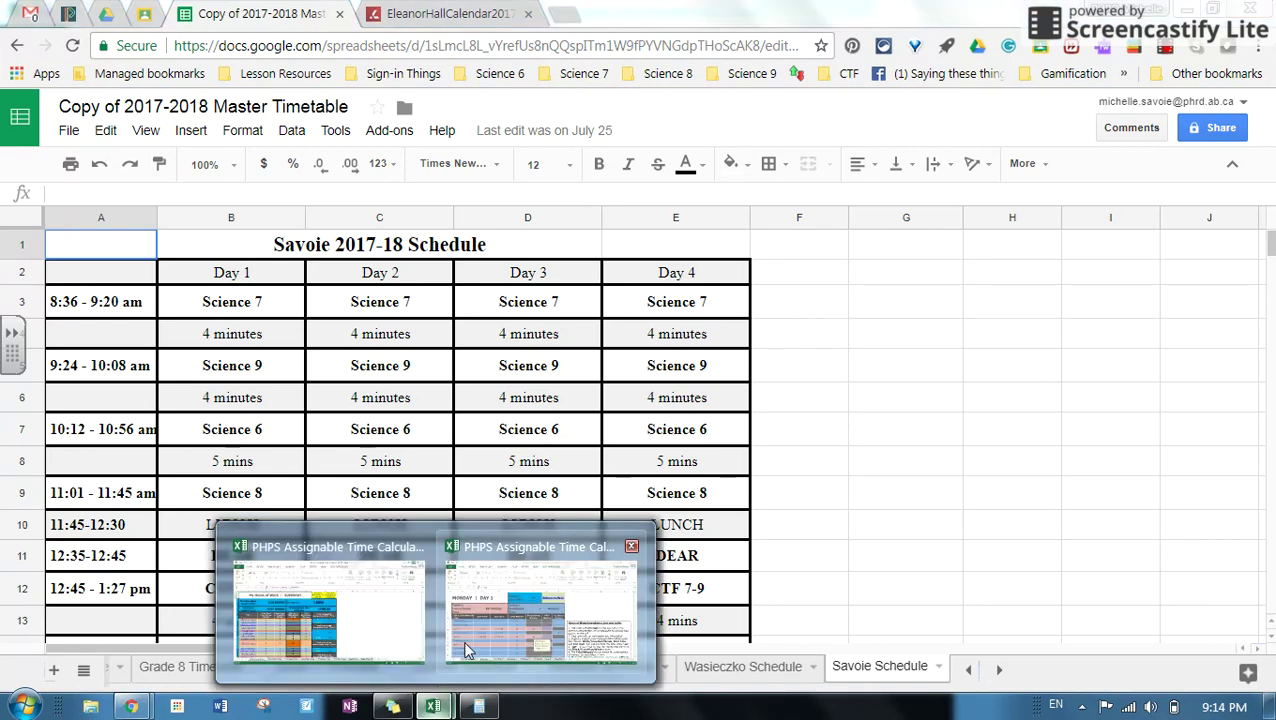
click(490, 540)
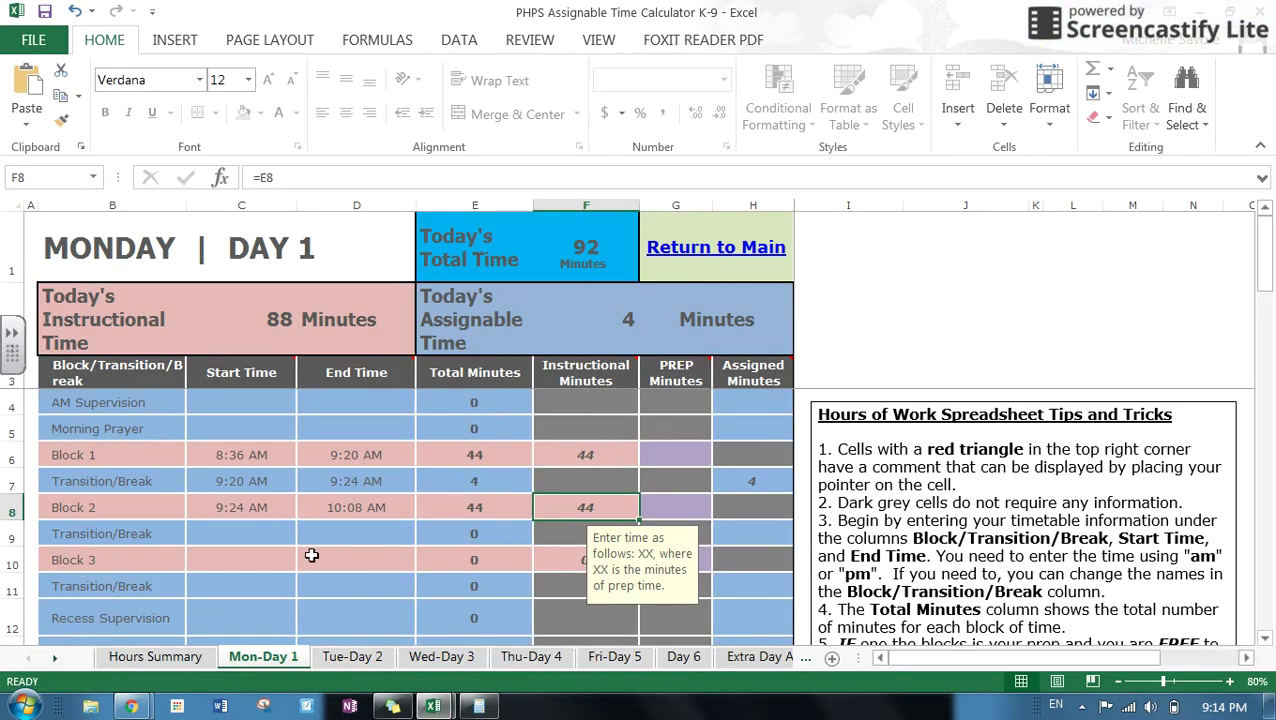
click(243, 533)
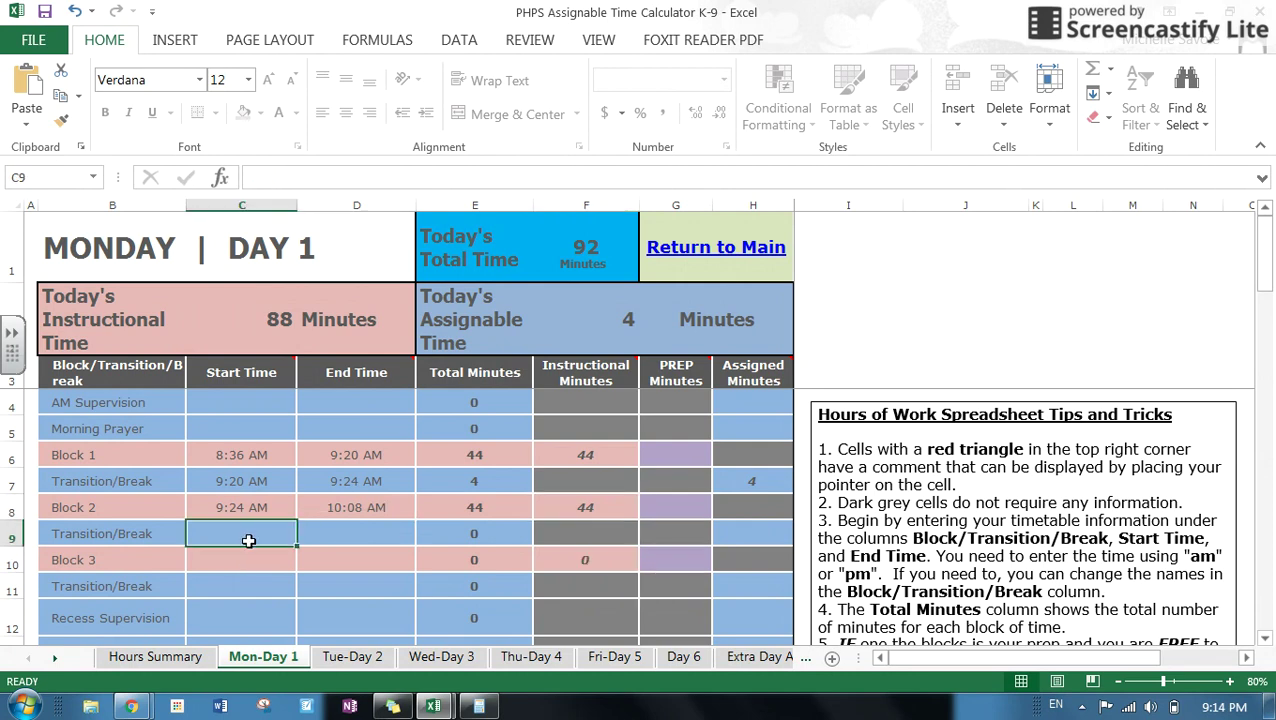
text(9)
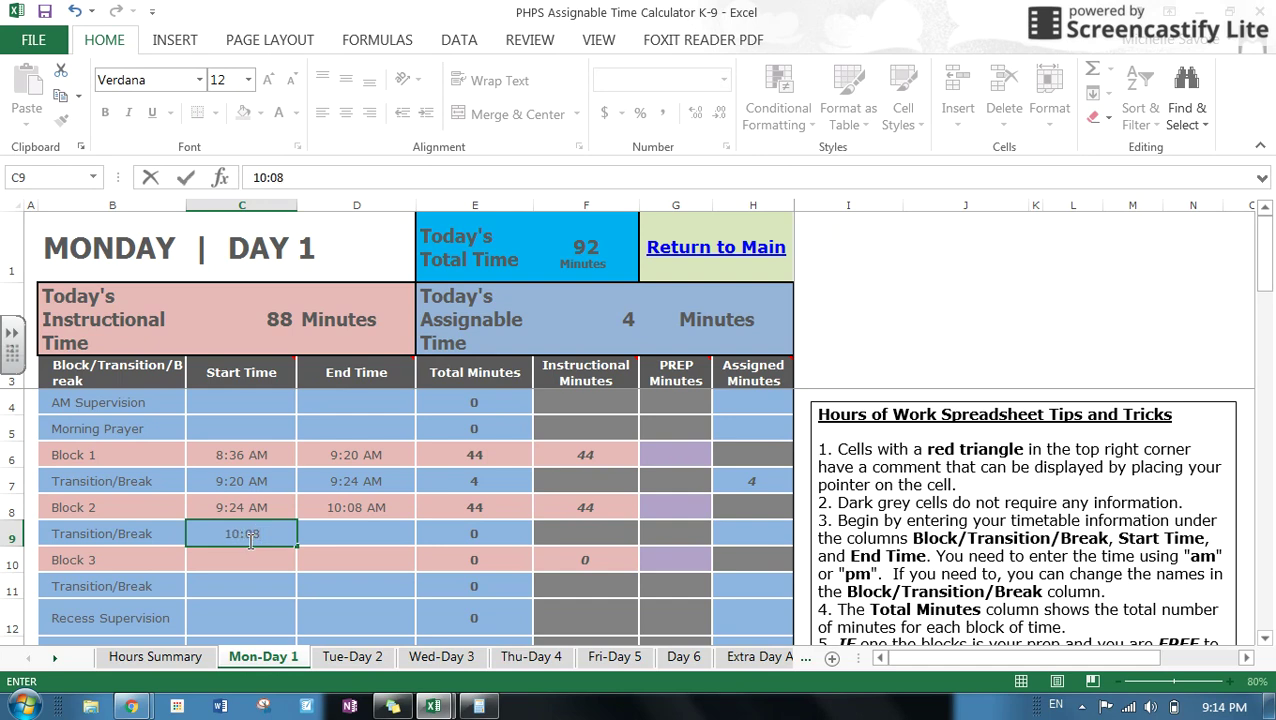
key(Tab)
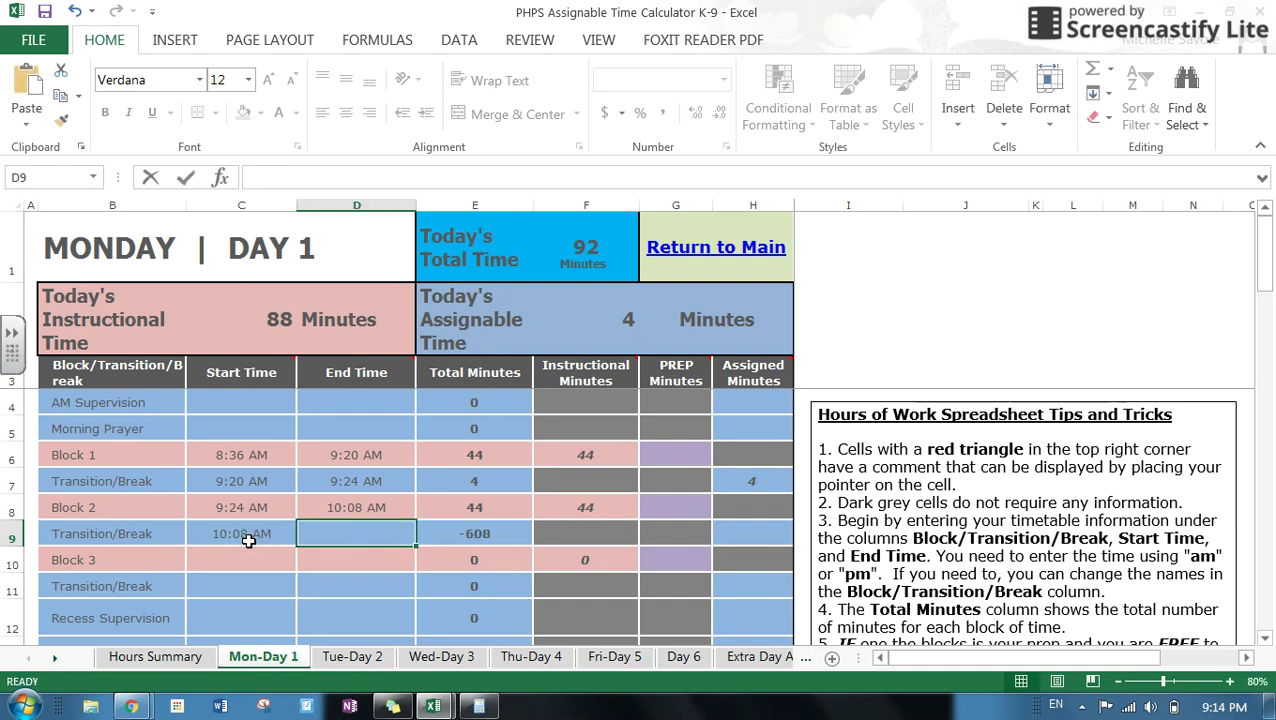
text(1:0)
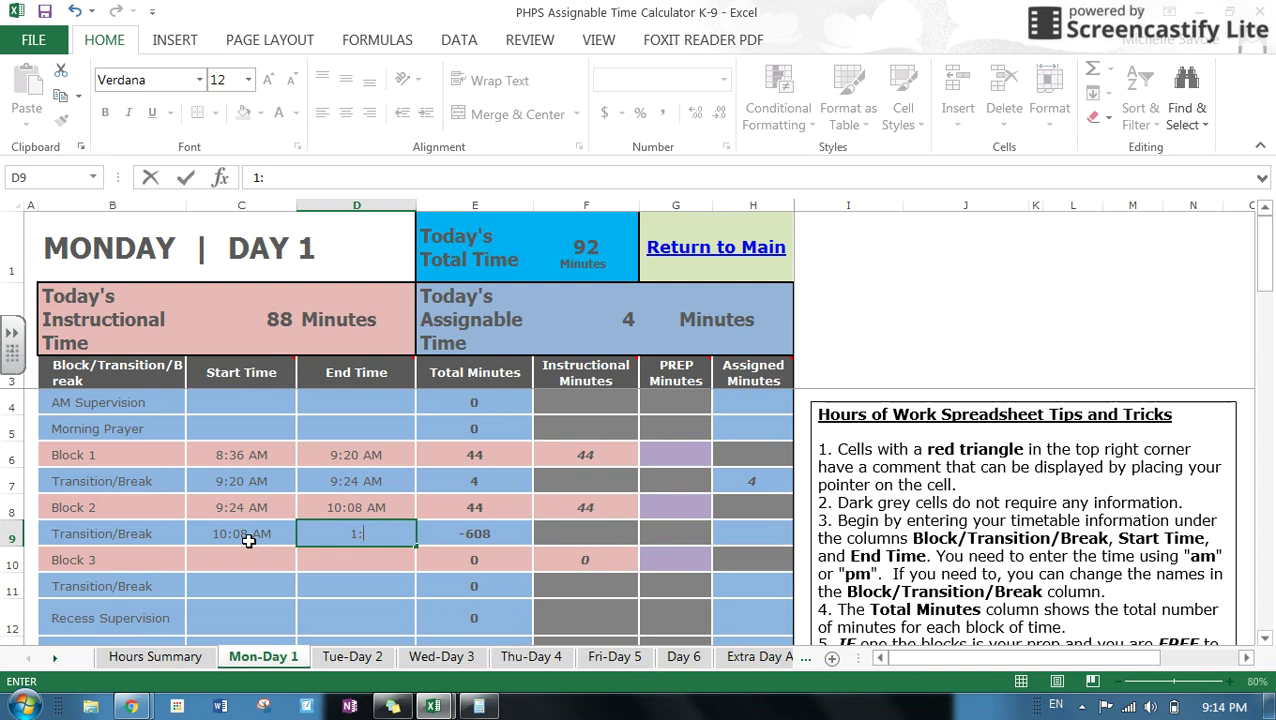
key(BackSpace)
text(0:12)
key(Tab)
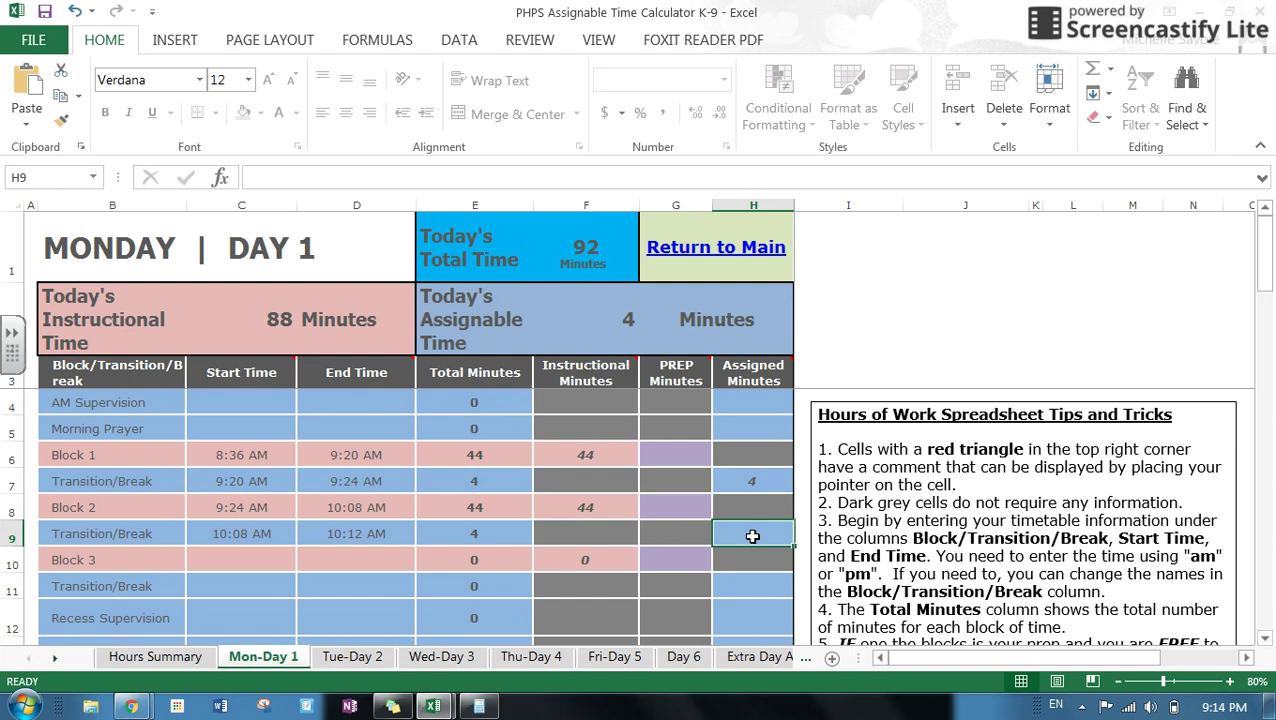
text(4)
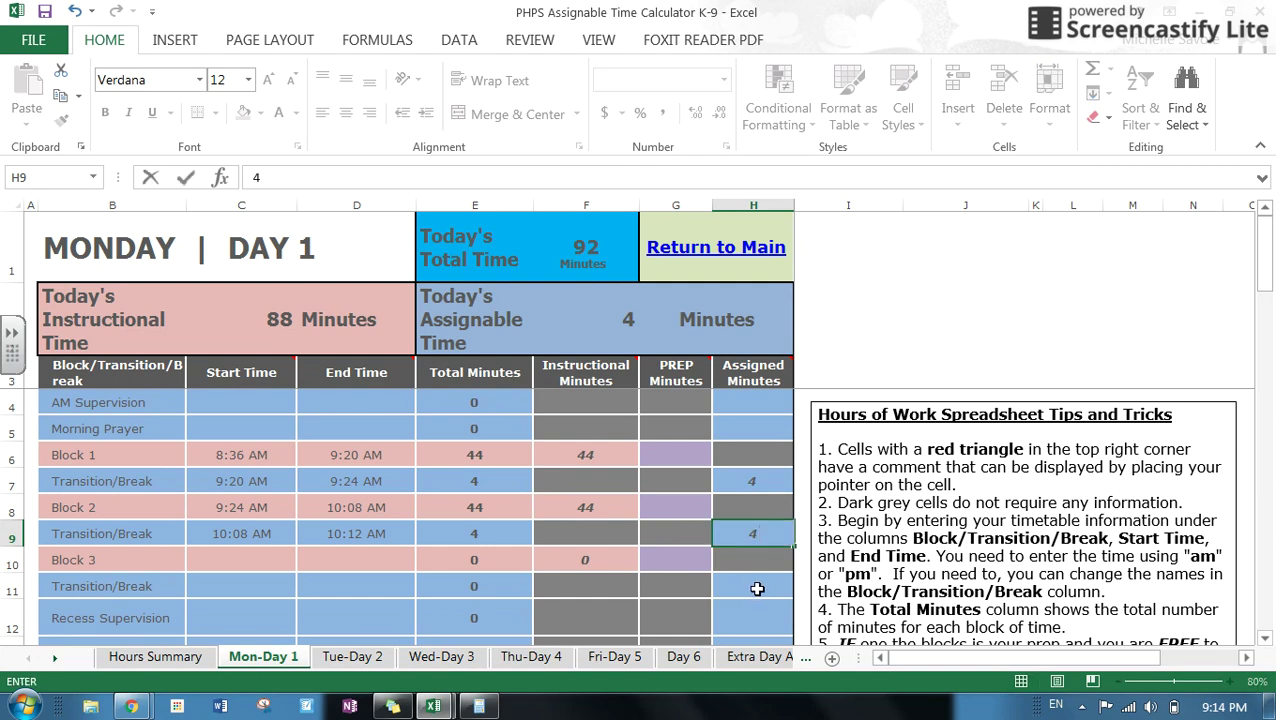
click(253, 590)
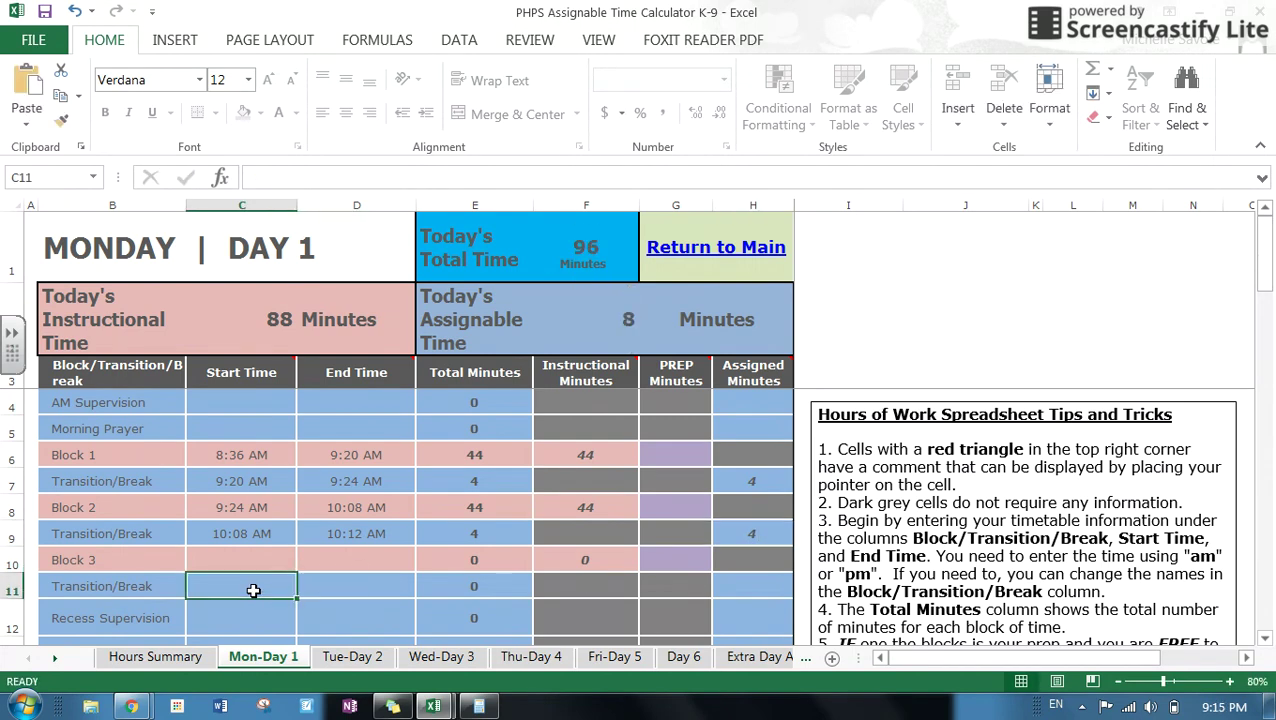
Check Block 3's times in the browser's master timetable, then enter 10:12 to 10:56 for Block 3 on the Mon-Day 1 sheet
click(251, 556)
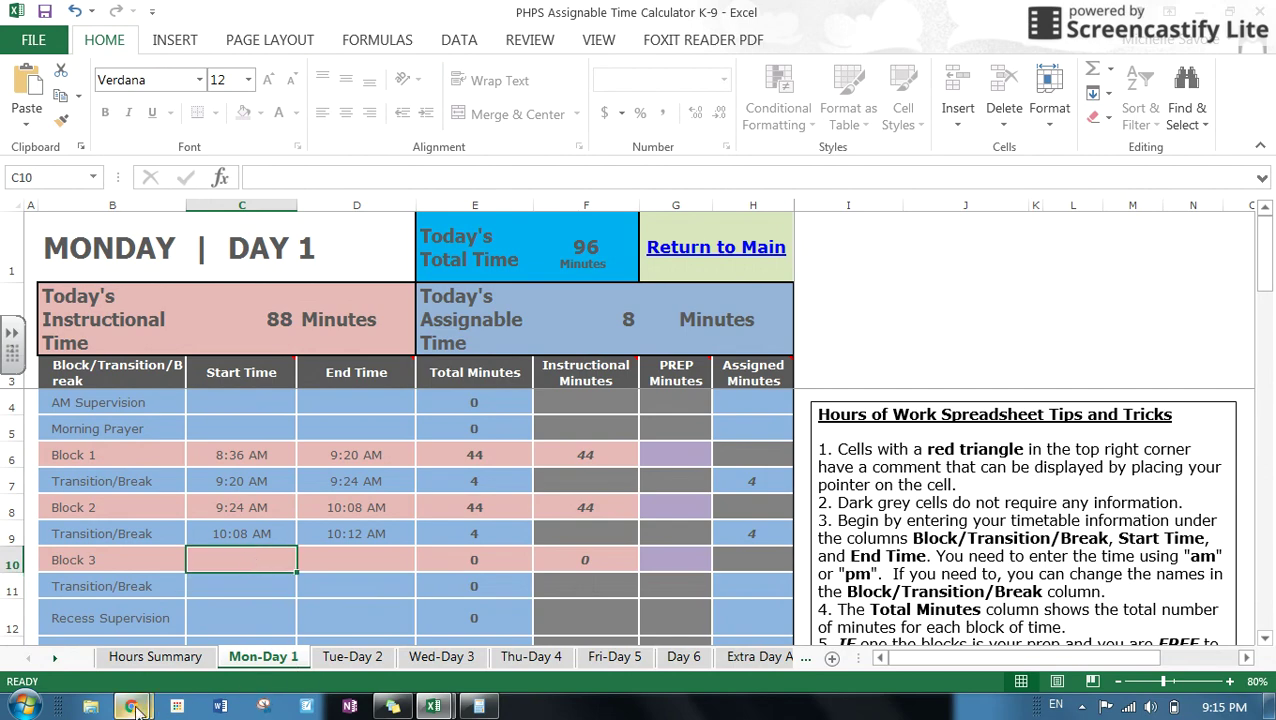
mouse_move(137, 707)
click(216, 545)
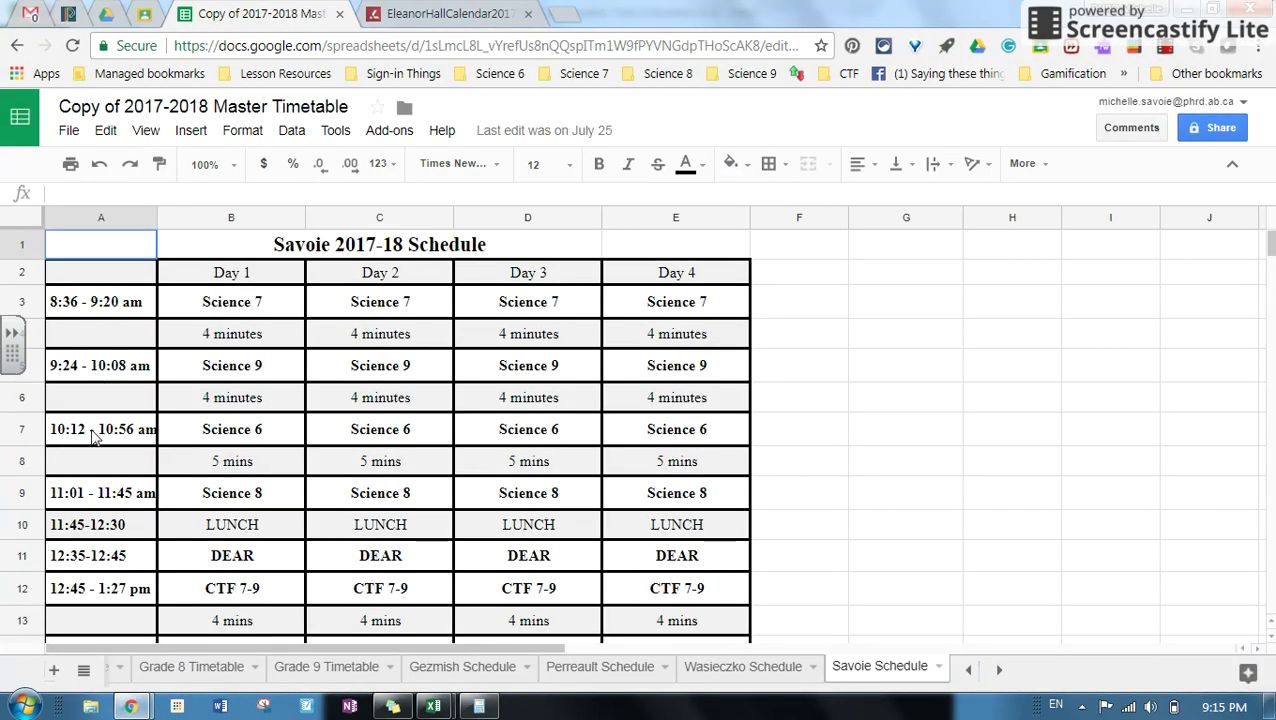
mouse_move(433, 706)
click(290, 575)
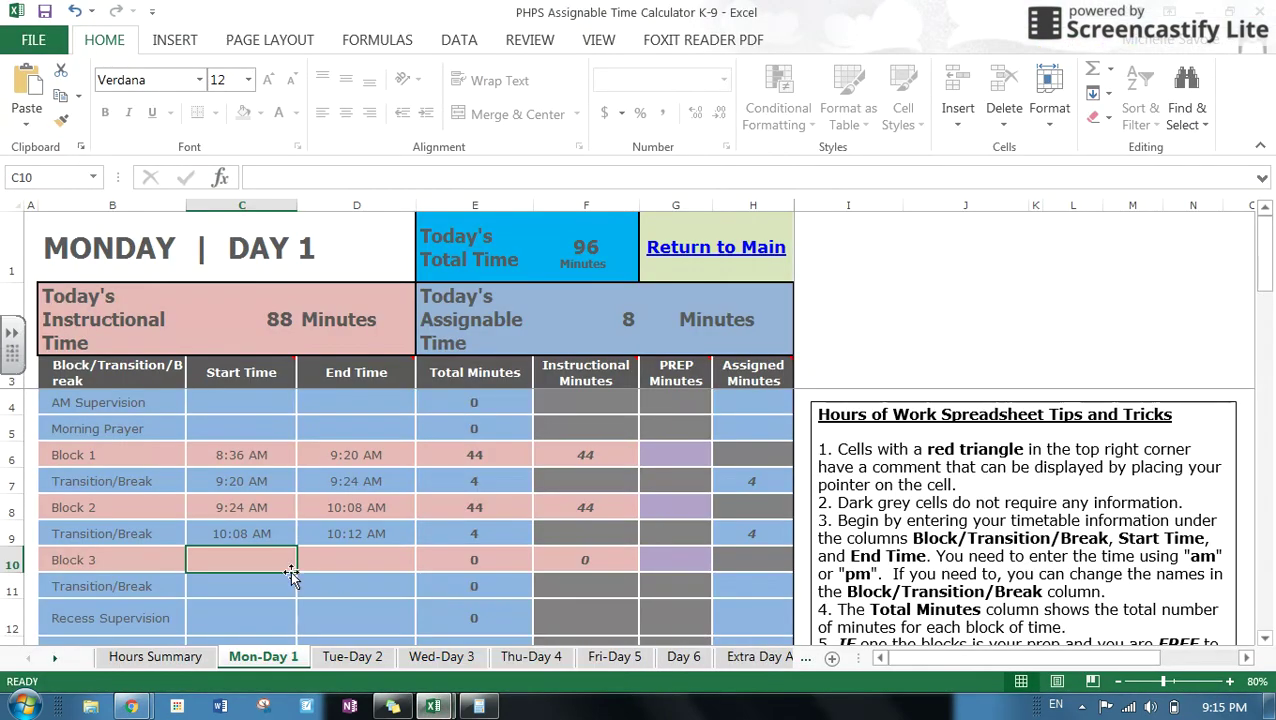
text(10:12)
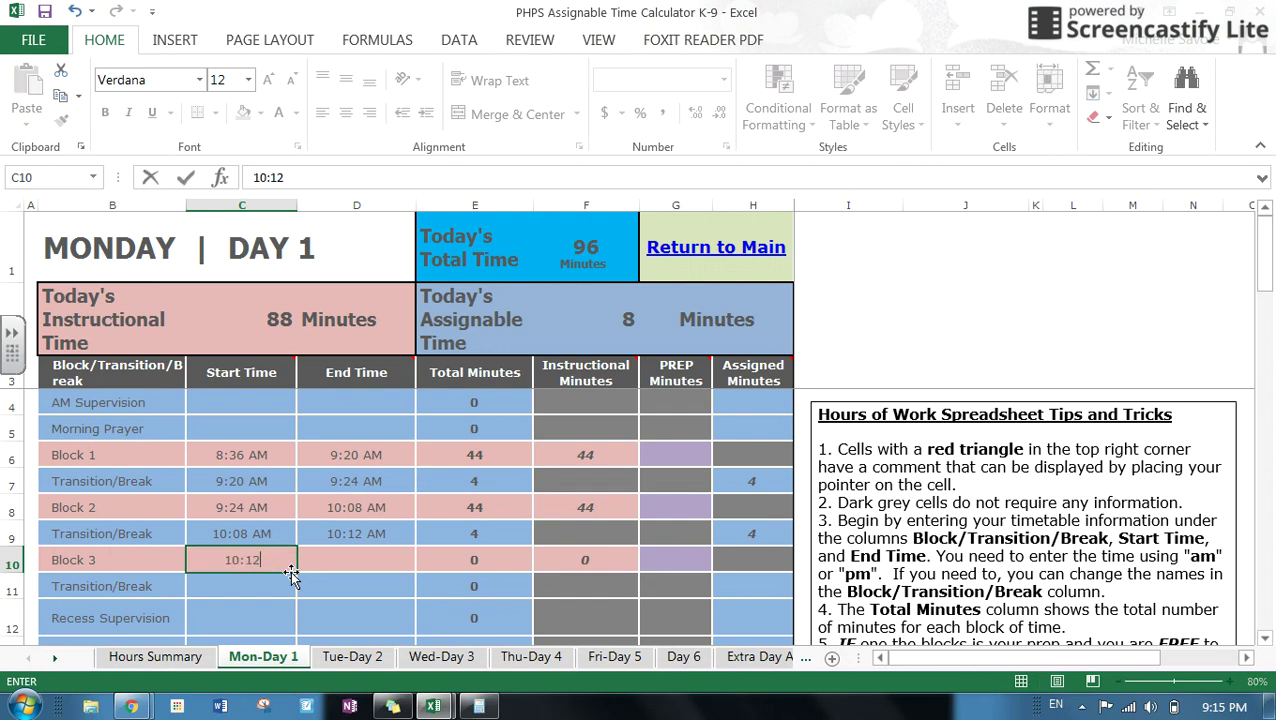
key(Tab)
text(10:5)
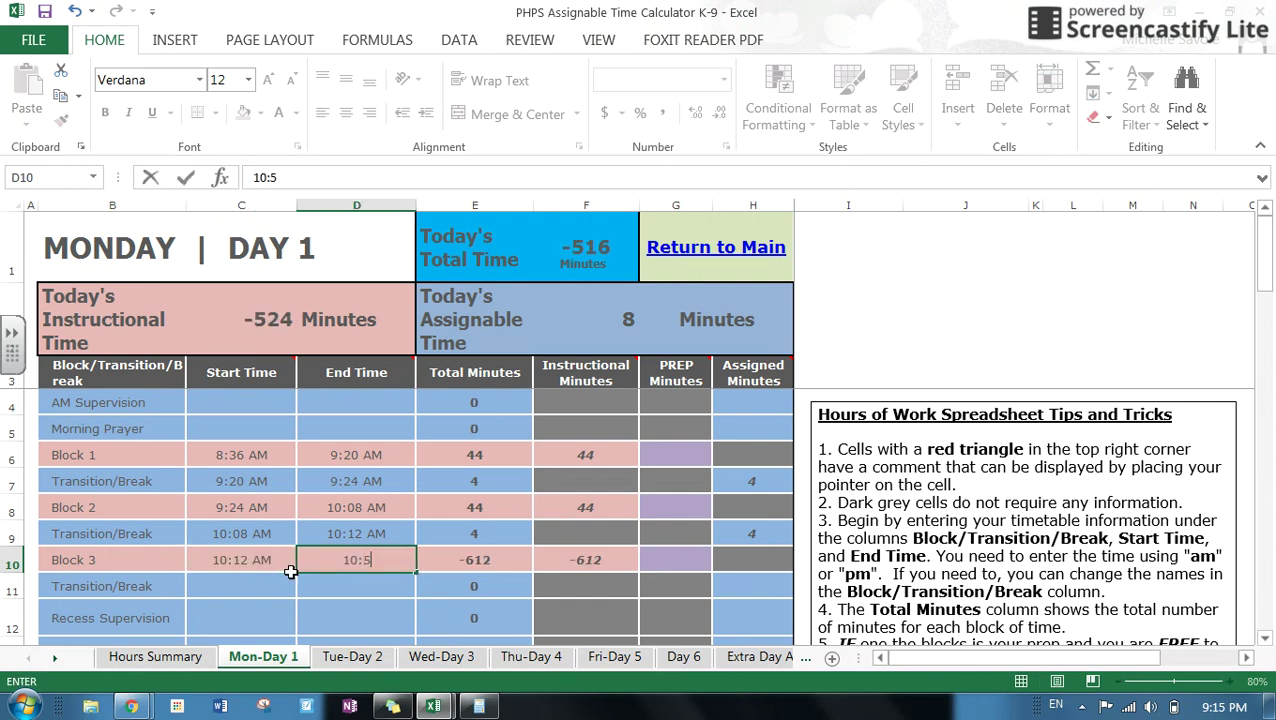
text(6)
key(Tab)
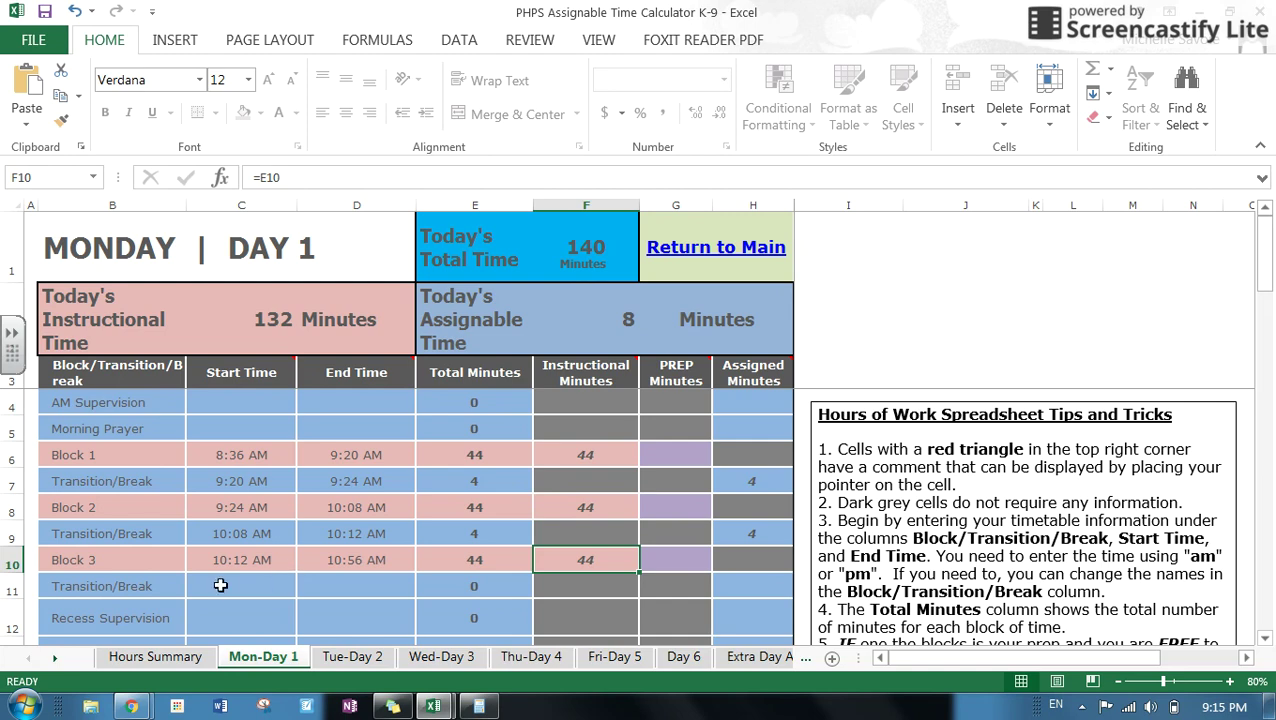
click(235, 590)
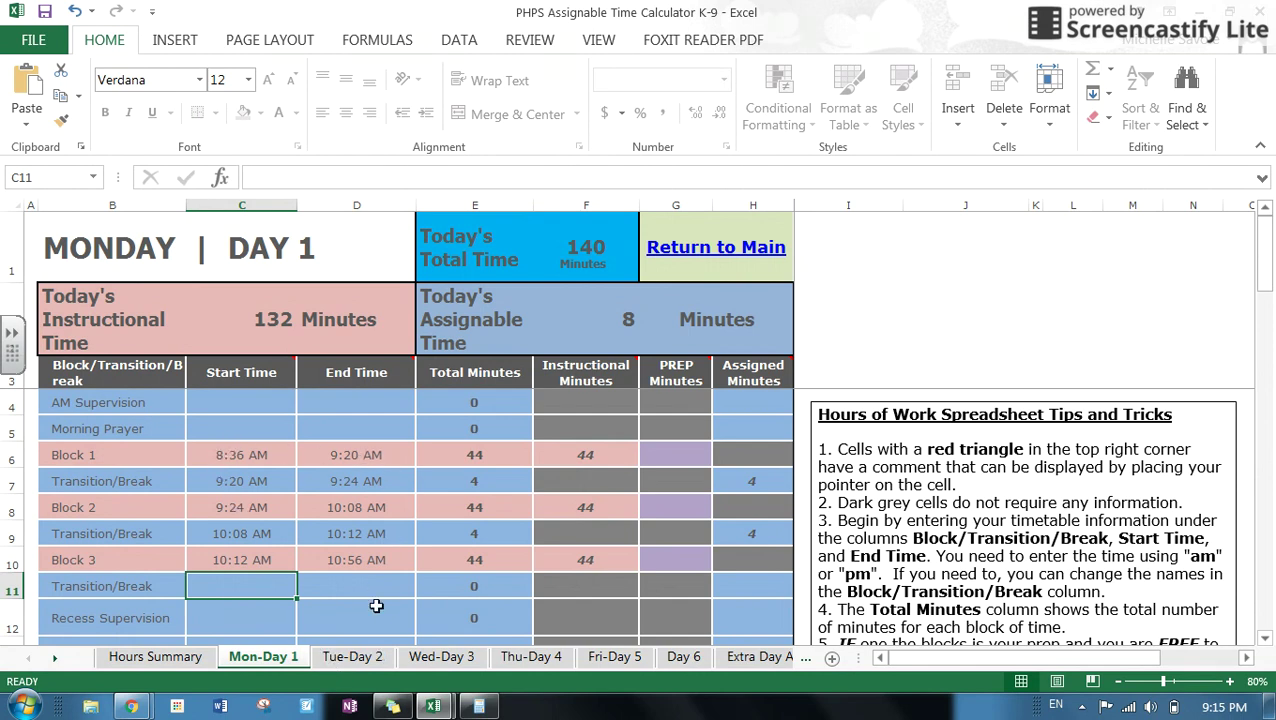
Copy the start and end times from Block 1 through Block 3 on the Mon-Day 1 sheet
click(352, 658)
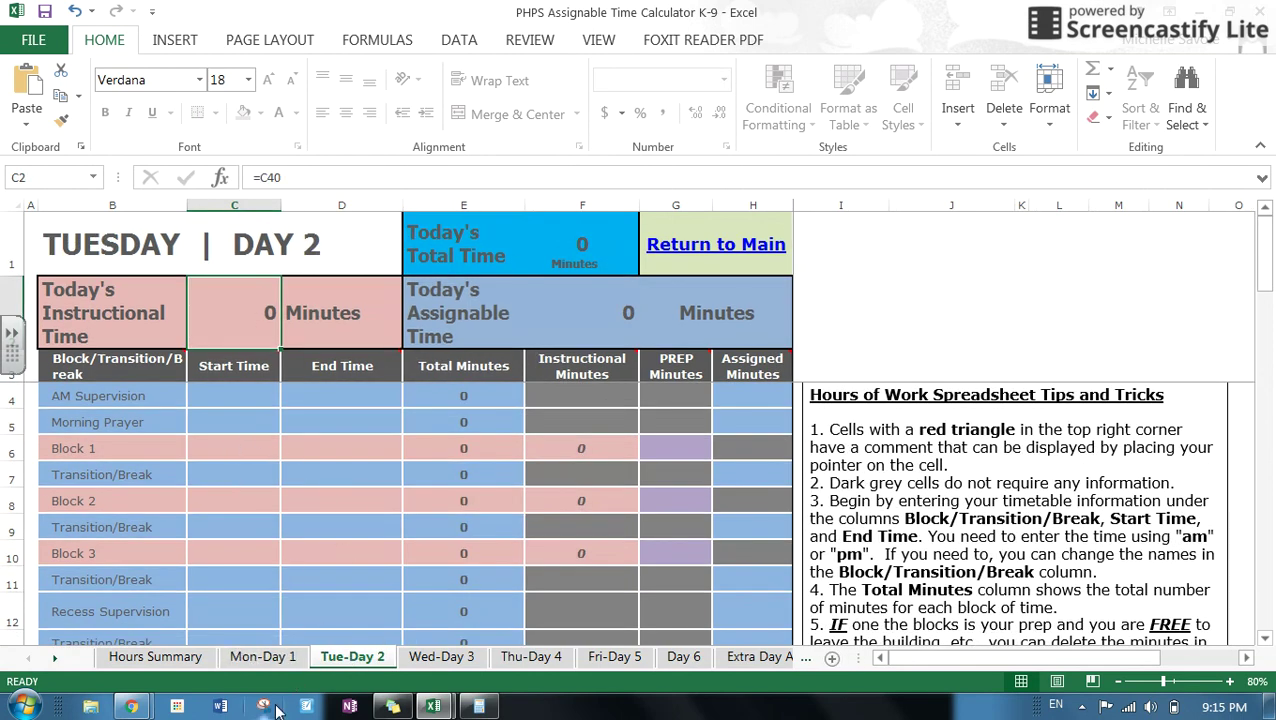
click(262, 657)
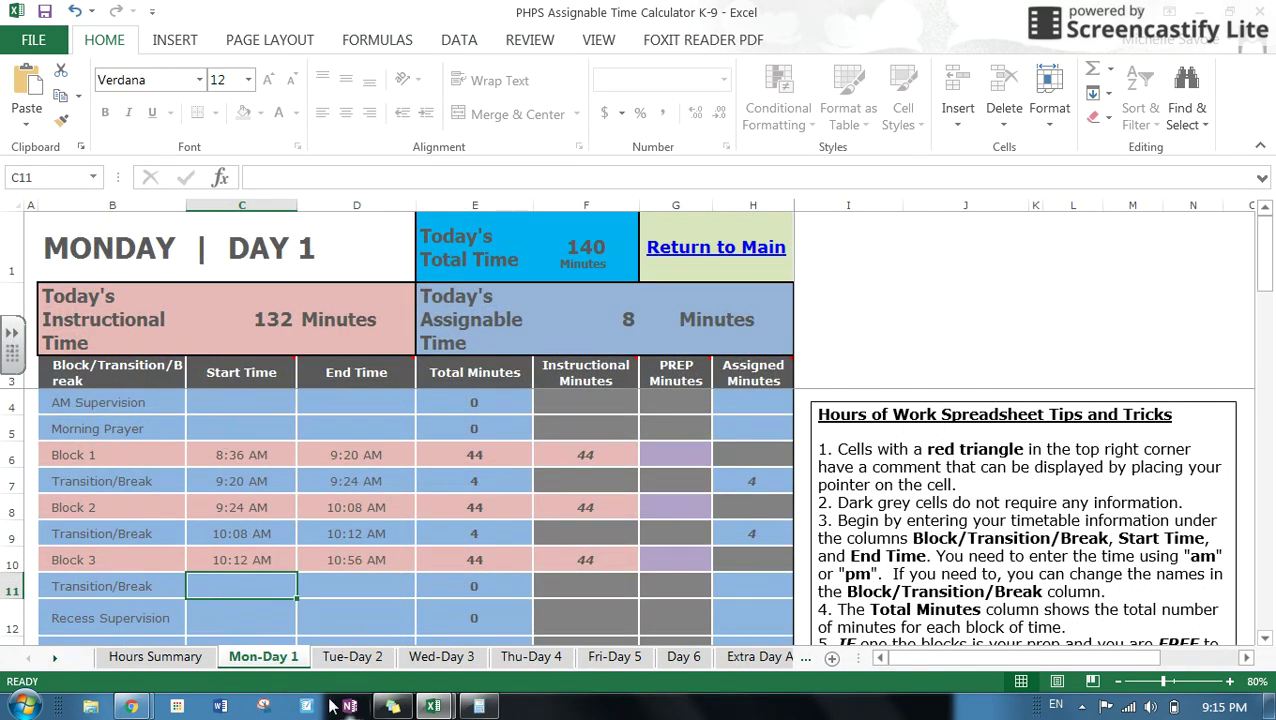
click(239, 456)
drag(239, 456, 335, 555)
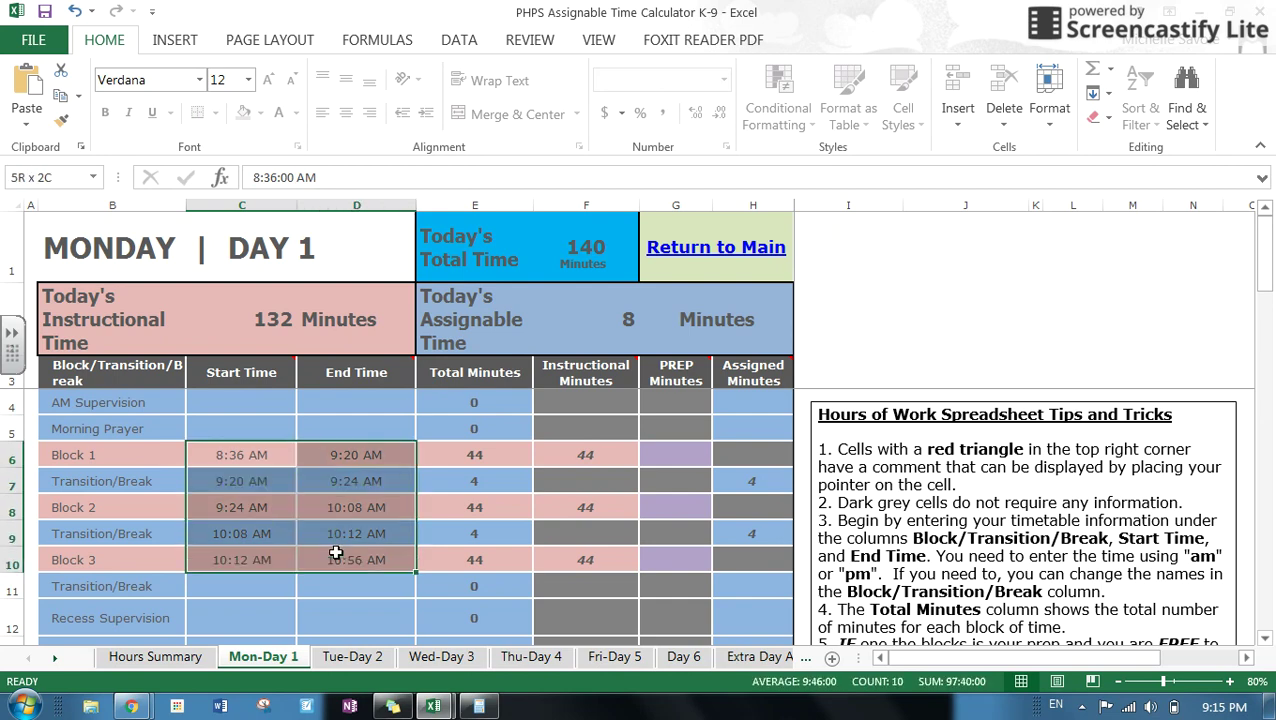
key(ctrl+c)
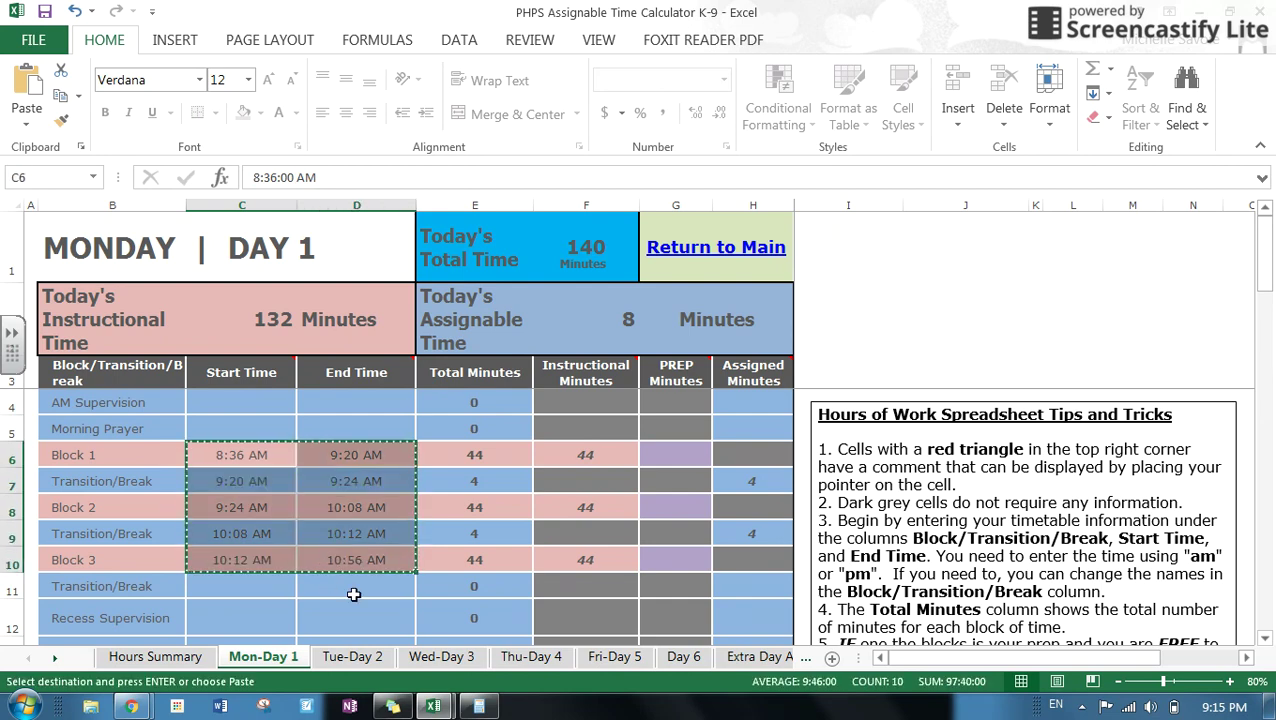
right_click(310, 521)
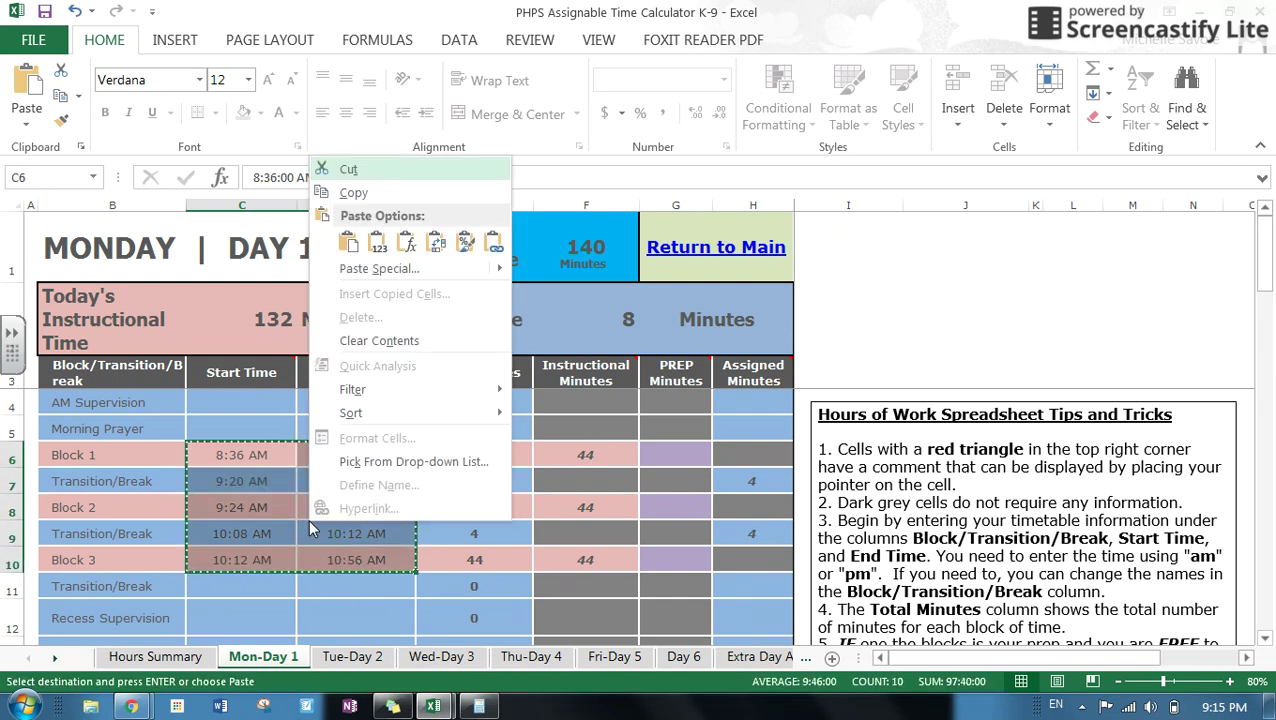
click(358, 196)
Paste the copied times into the Tue-Day 2 sheet, starting at Block 1's start time
click(348, 657)
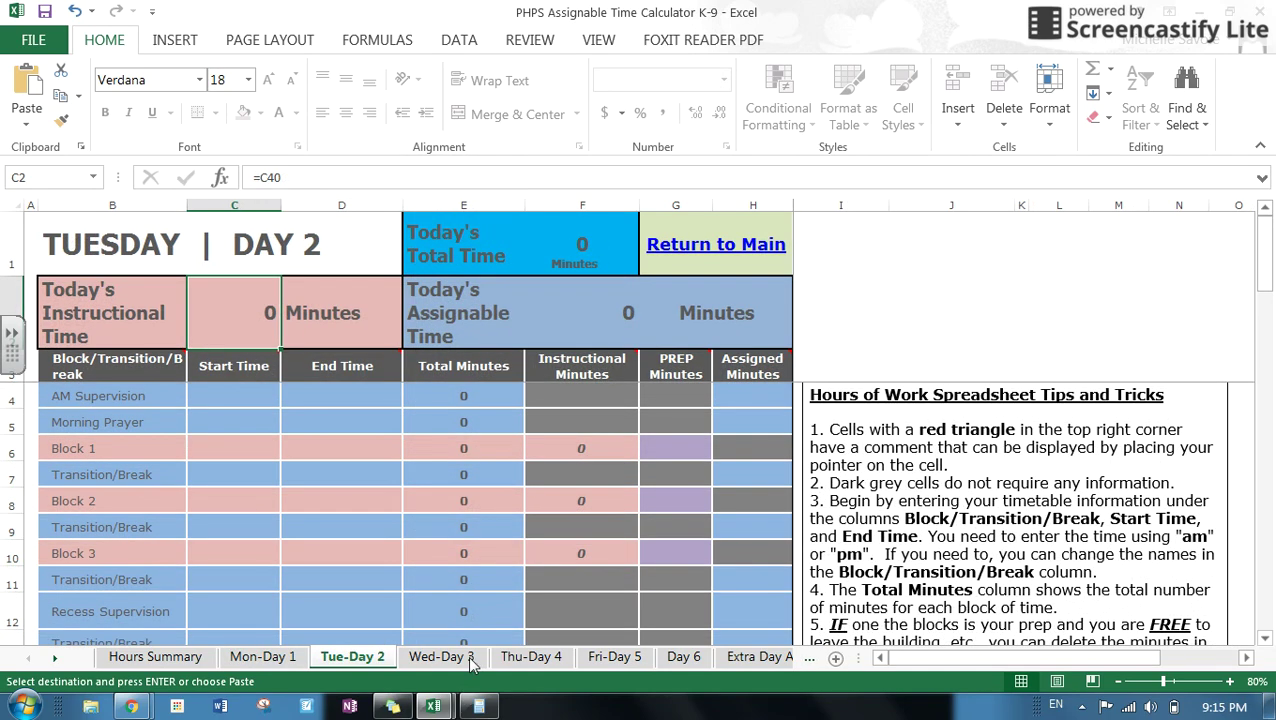
click(248, 448)
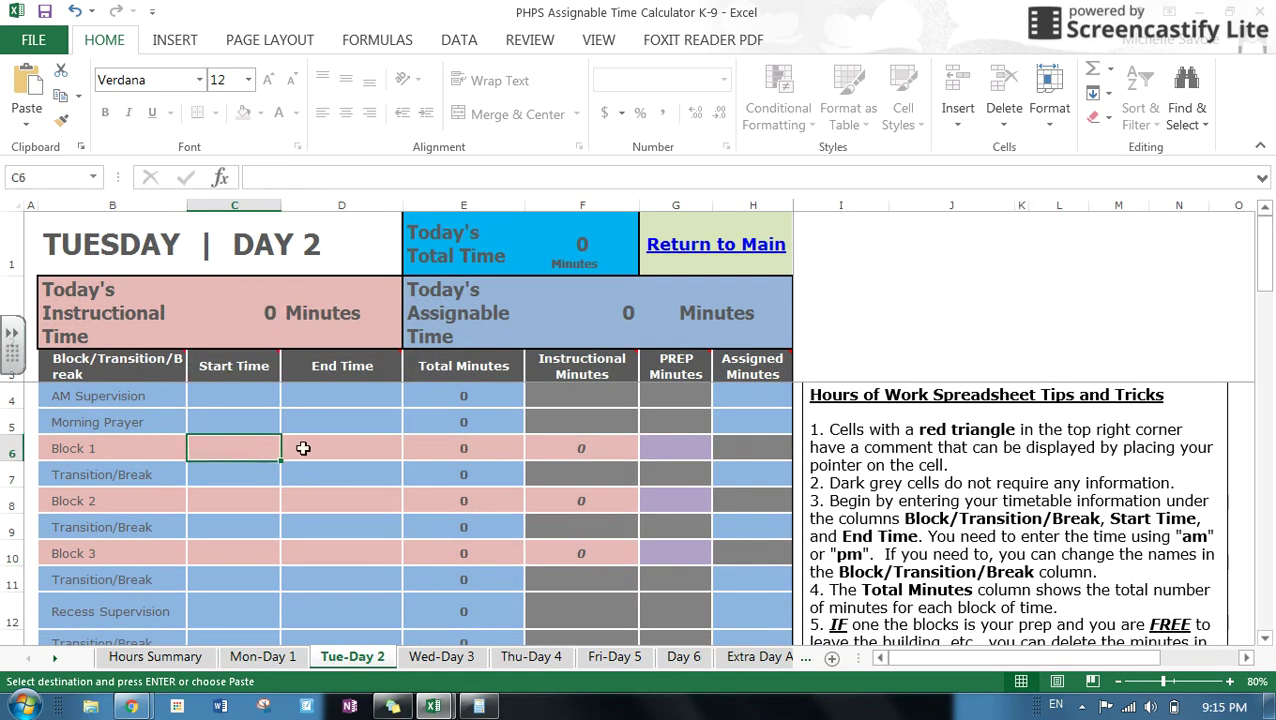
right_click(238, 452)
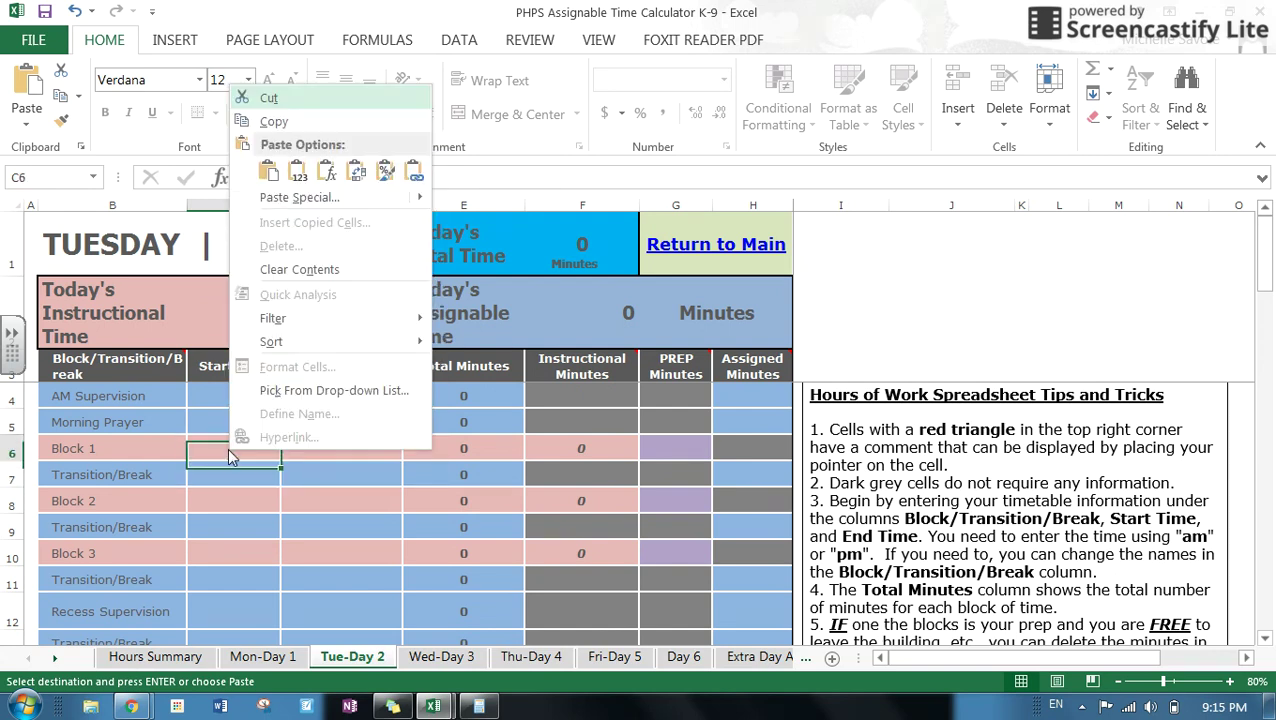
click(268, 171)
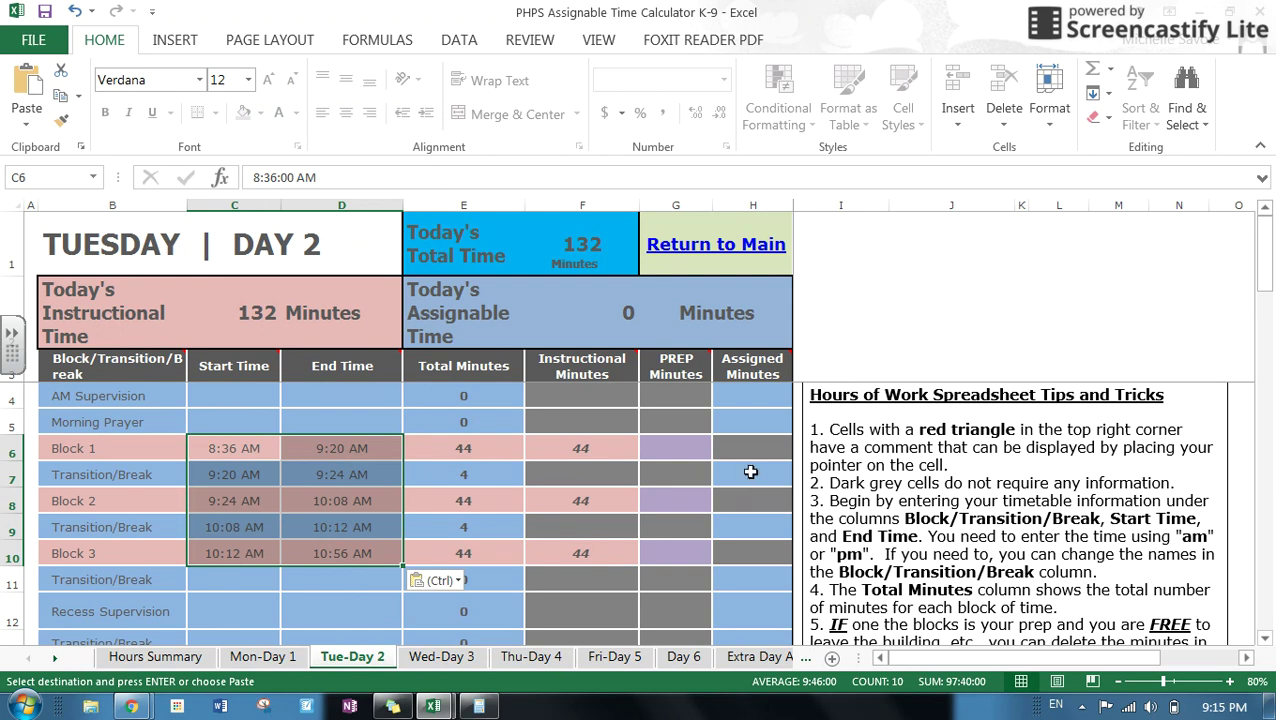
Enter 4 assigned minutes for each Transition/Break after Block 1 and Block 2 on Tue-Day 2
click(750, 472)
text(4)
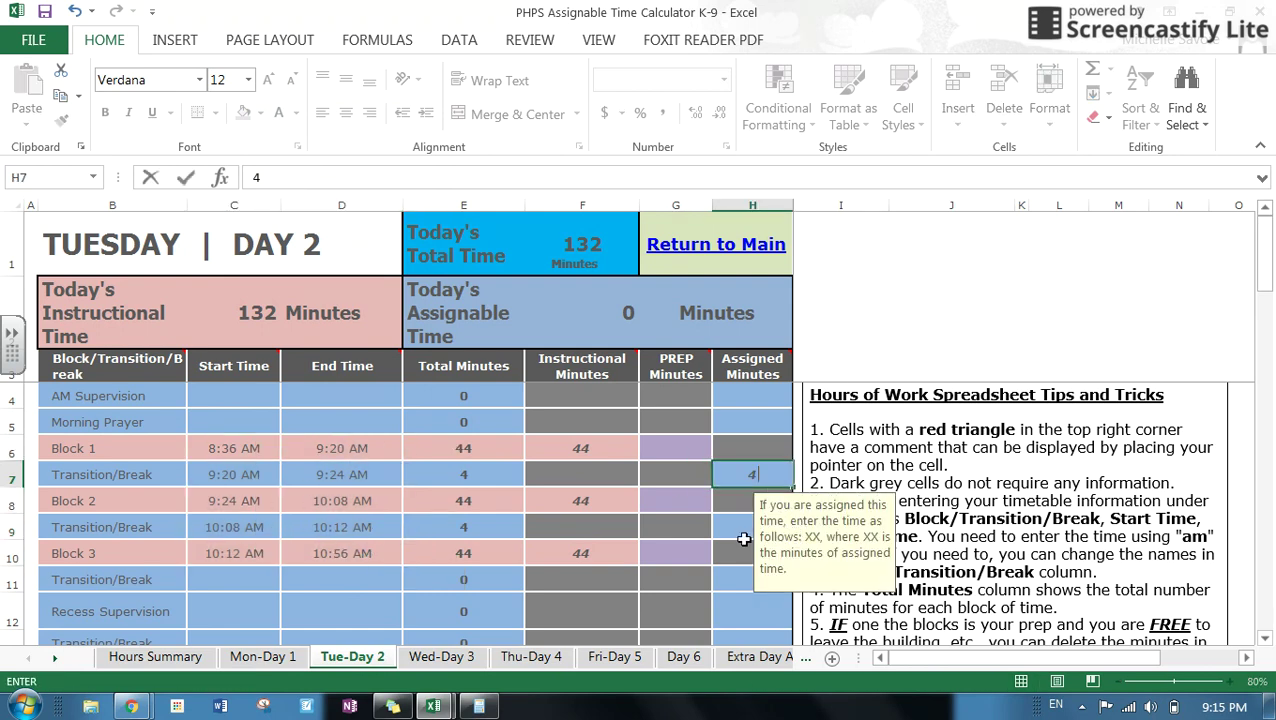
click(730, 524)
text(4)
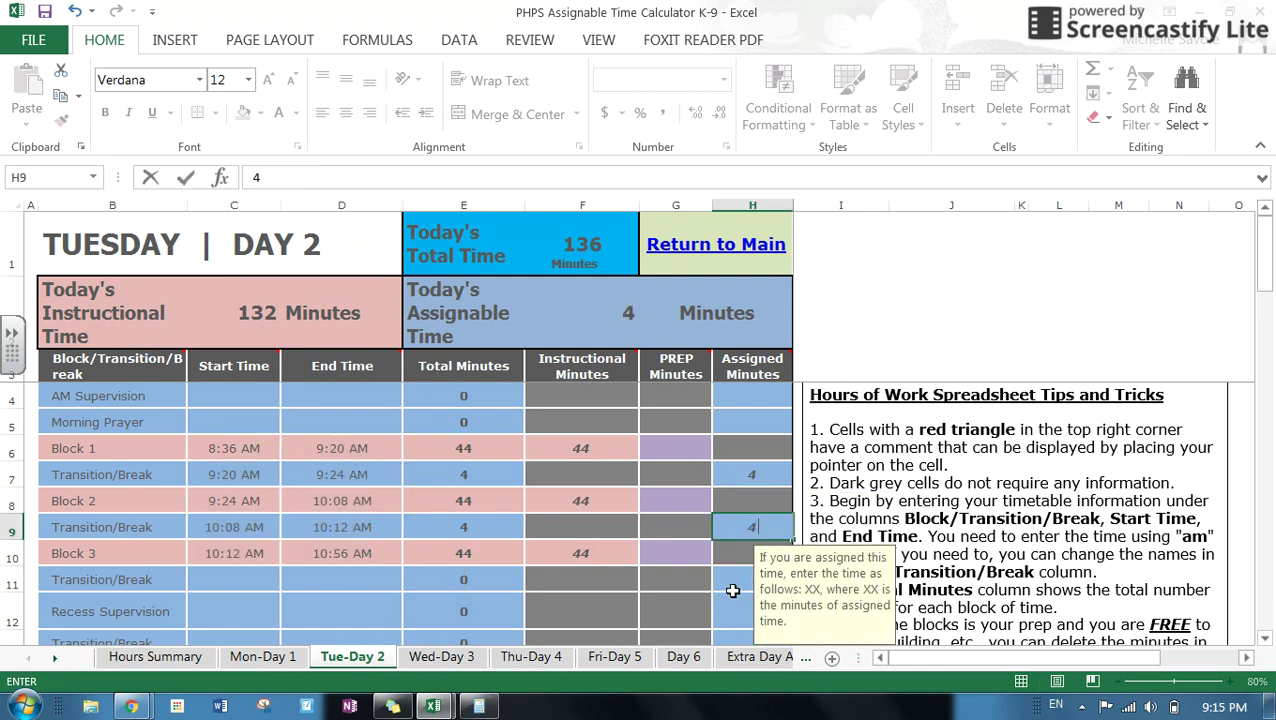
click(246, 579)
View the Wed-Day 3 and Thu-Day 4 sheets and open the Extra Day A sheet
click(441, 656)
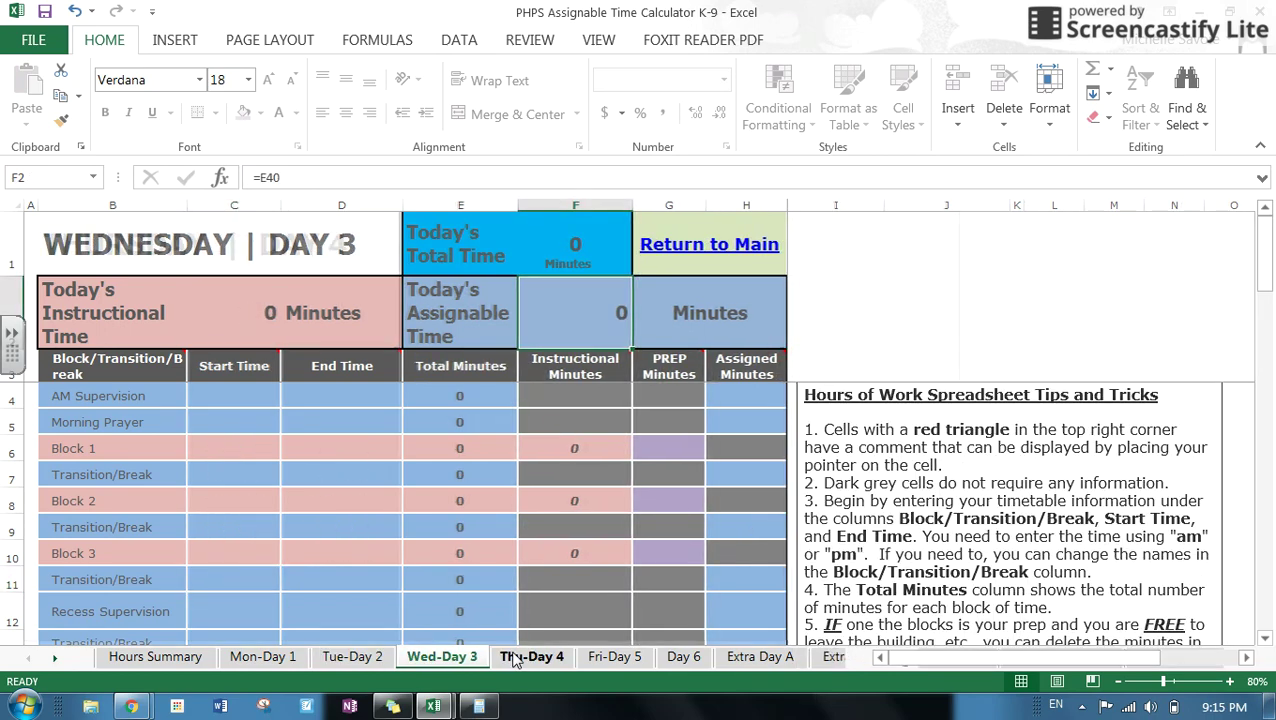
click(513, 658)
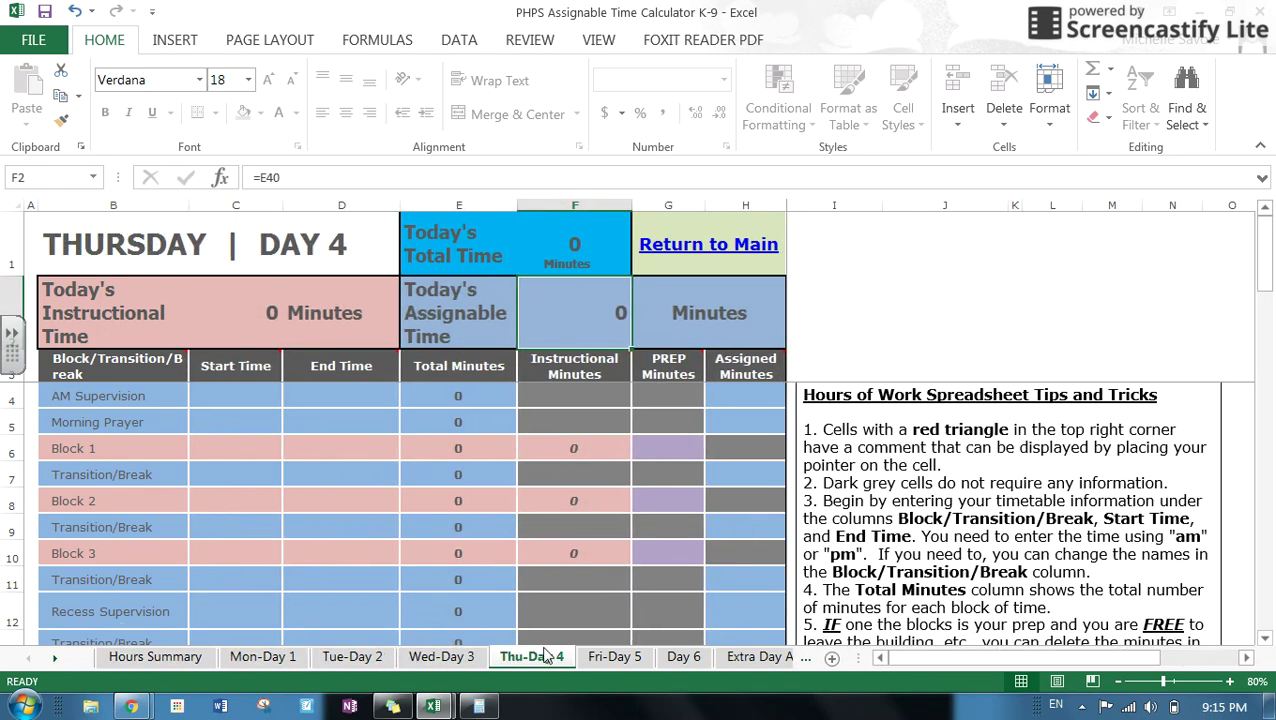
click(54, 658)
click(54, 658)
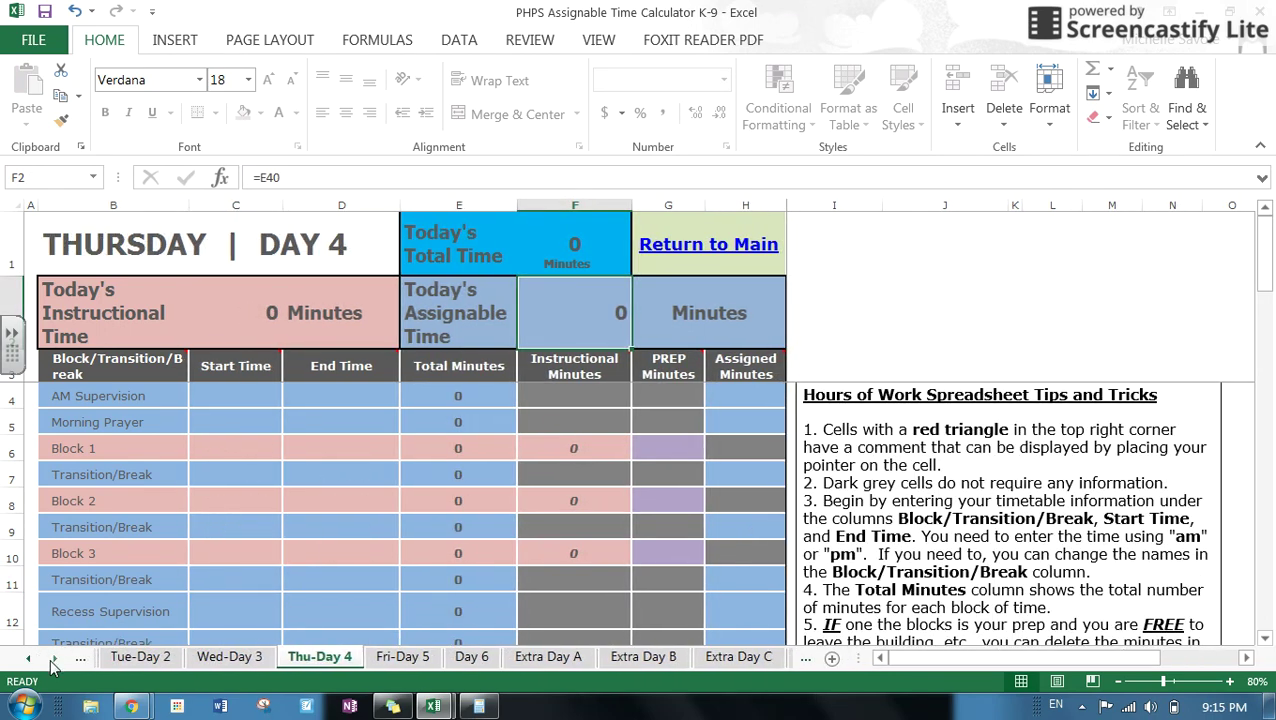
click(54, 658)
click(54, 658)
click(54, 658)
click(288, 657)
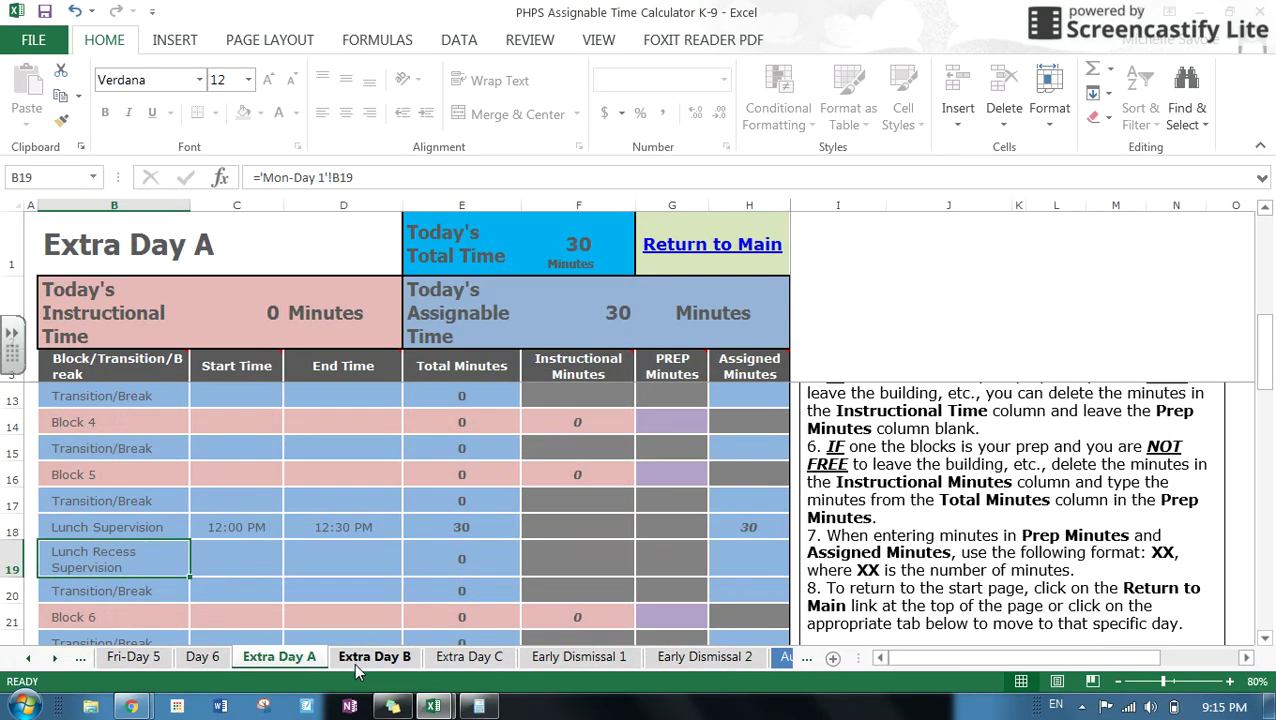
Check Lunch Supervision's start and end times on Extra Day A and enter 30 as its assigned minutes
click(225, 530)
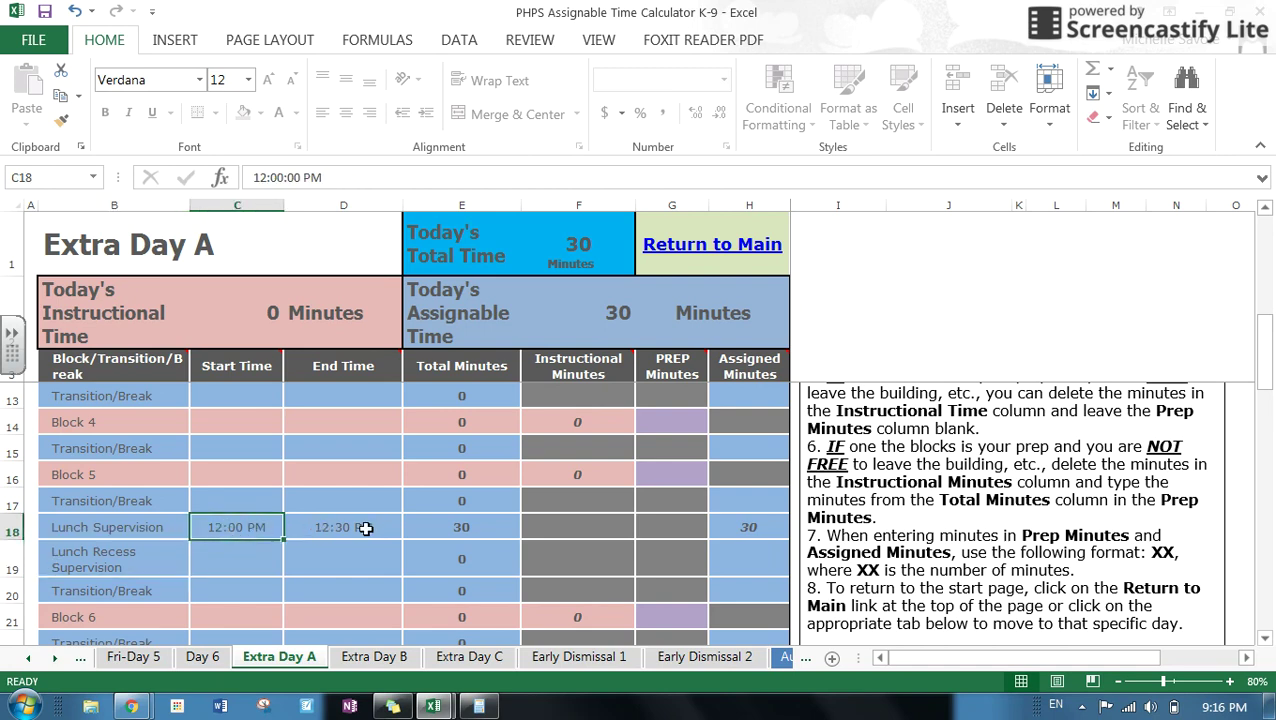
click(366, 529)
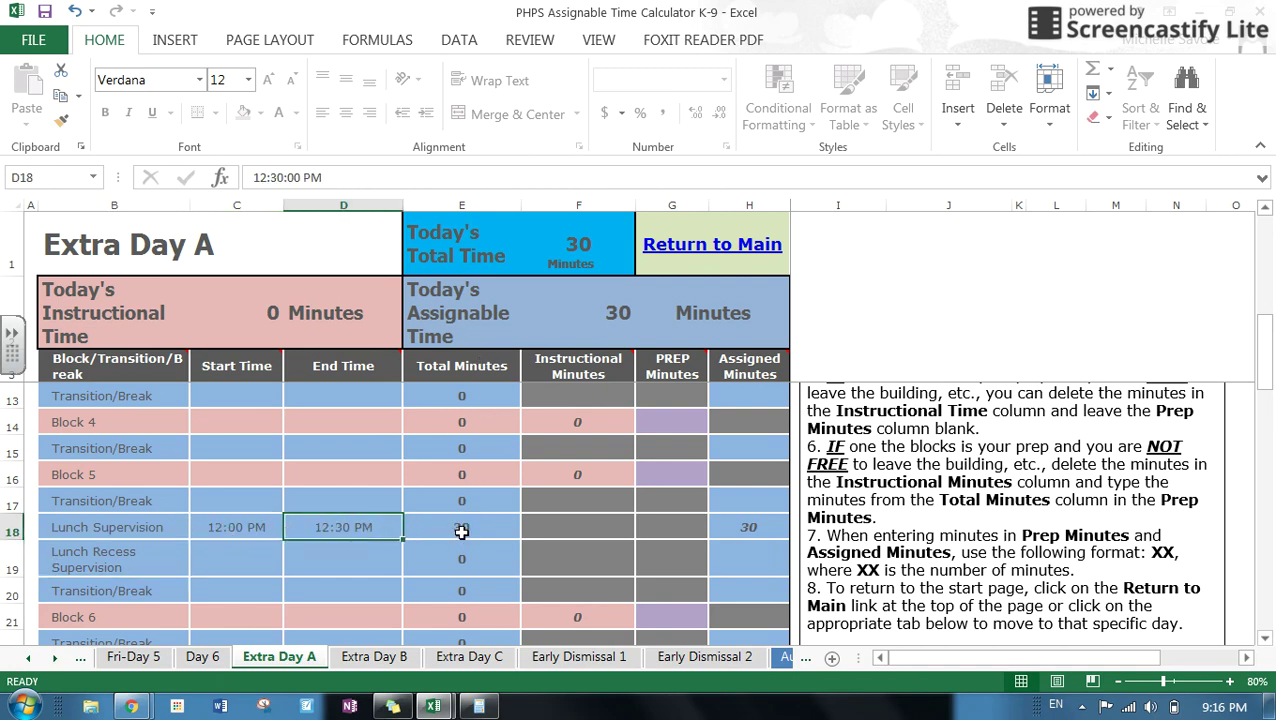
click(768, 527)
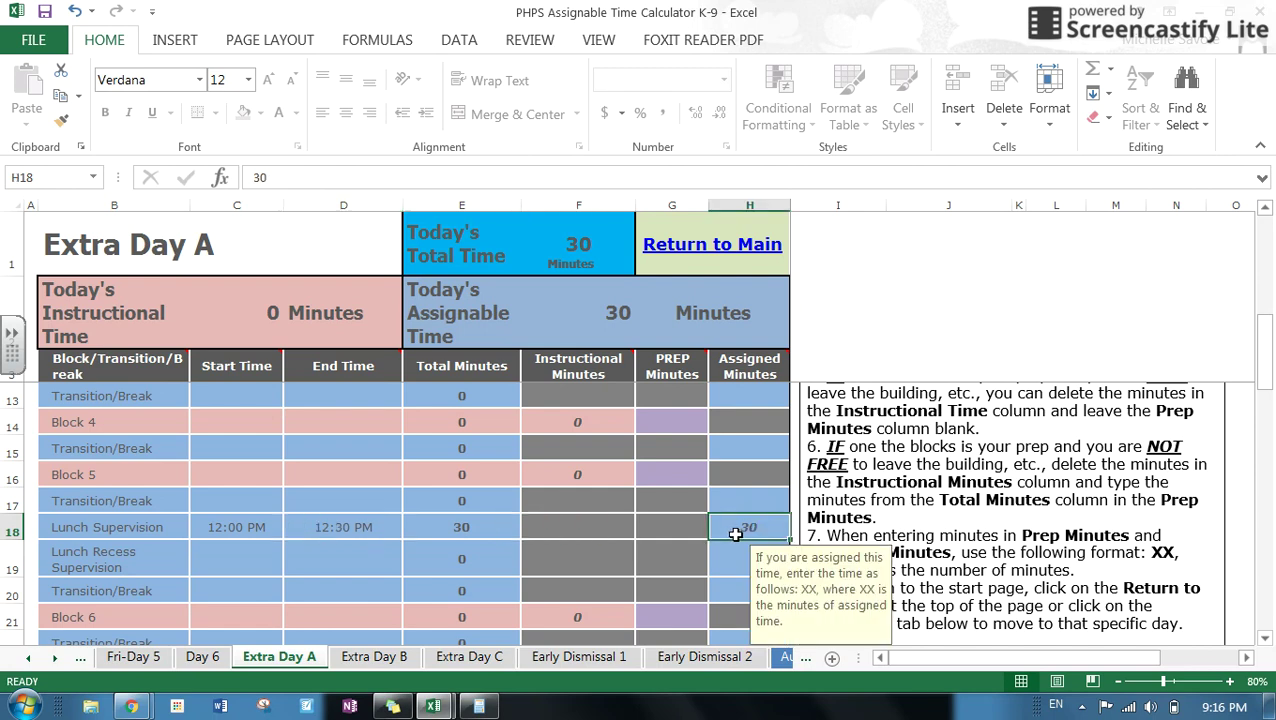
text(30)
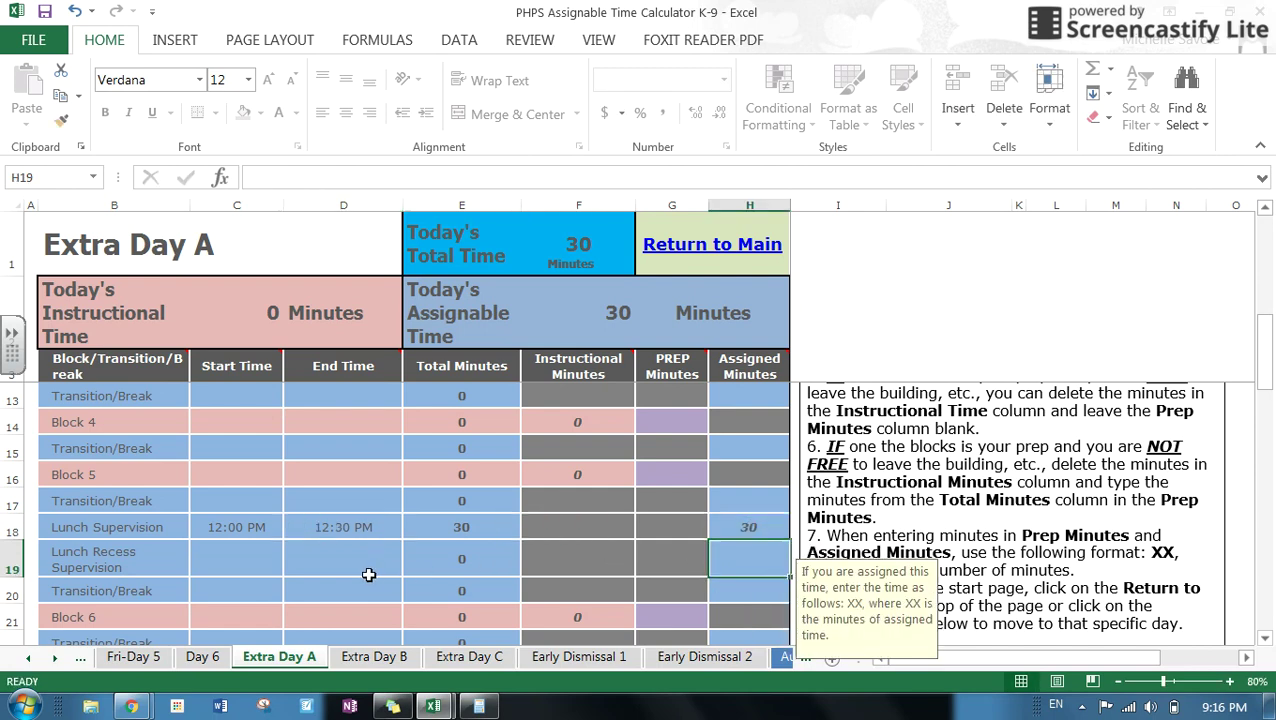
Look through the block, transition and supervision rows of the Extra Day A sheet
click(234, 560)
scroll(258, 502, up, 1)
scroll(300, 480, up, 1)
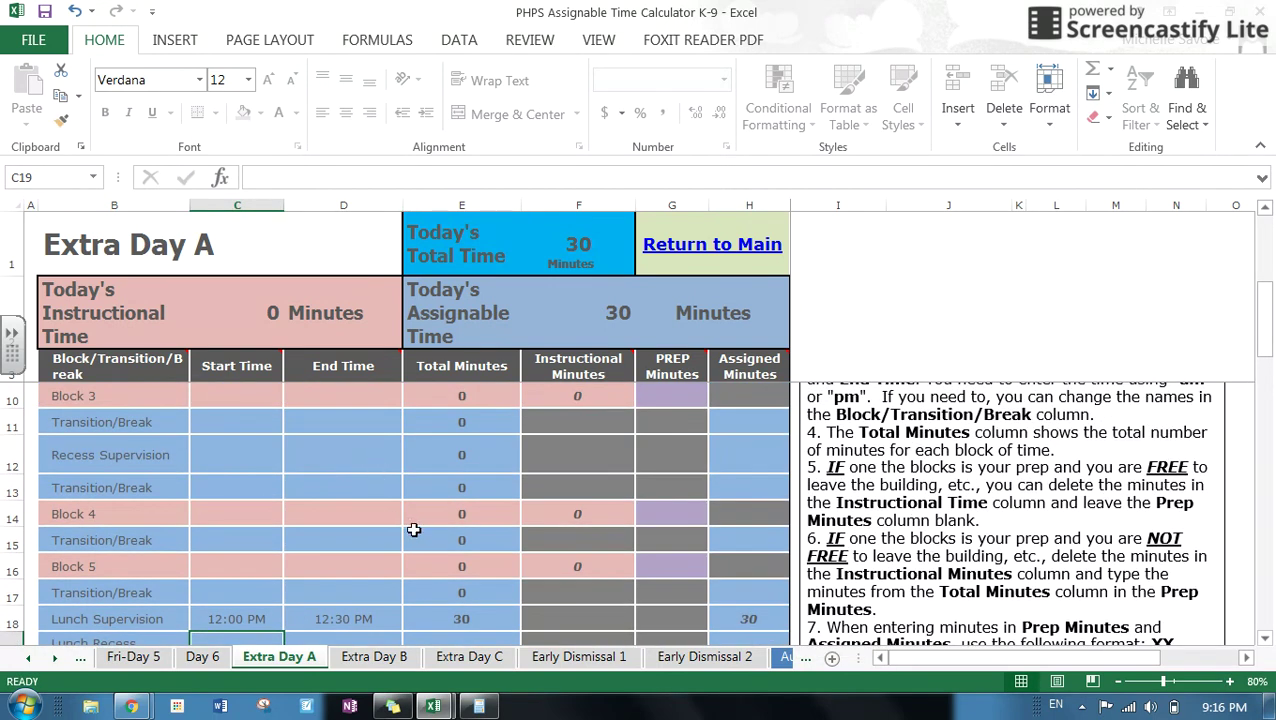
scroll(407, 535, up, 2)
scroll(387, 541, down, 3)
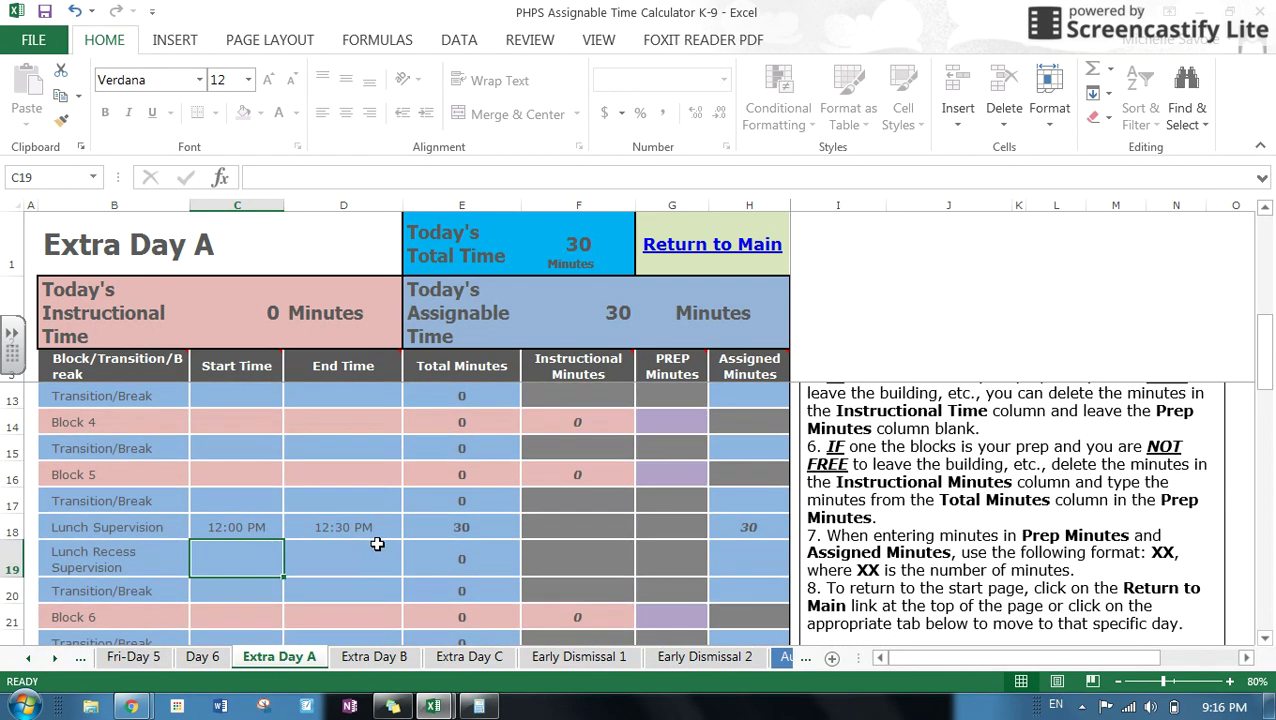
scroll(370, 545, up, 2)
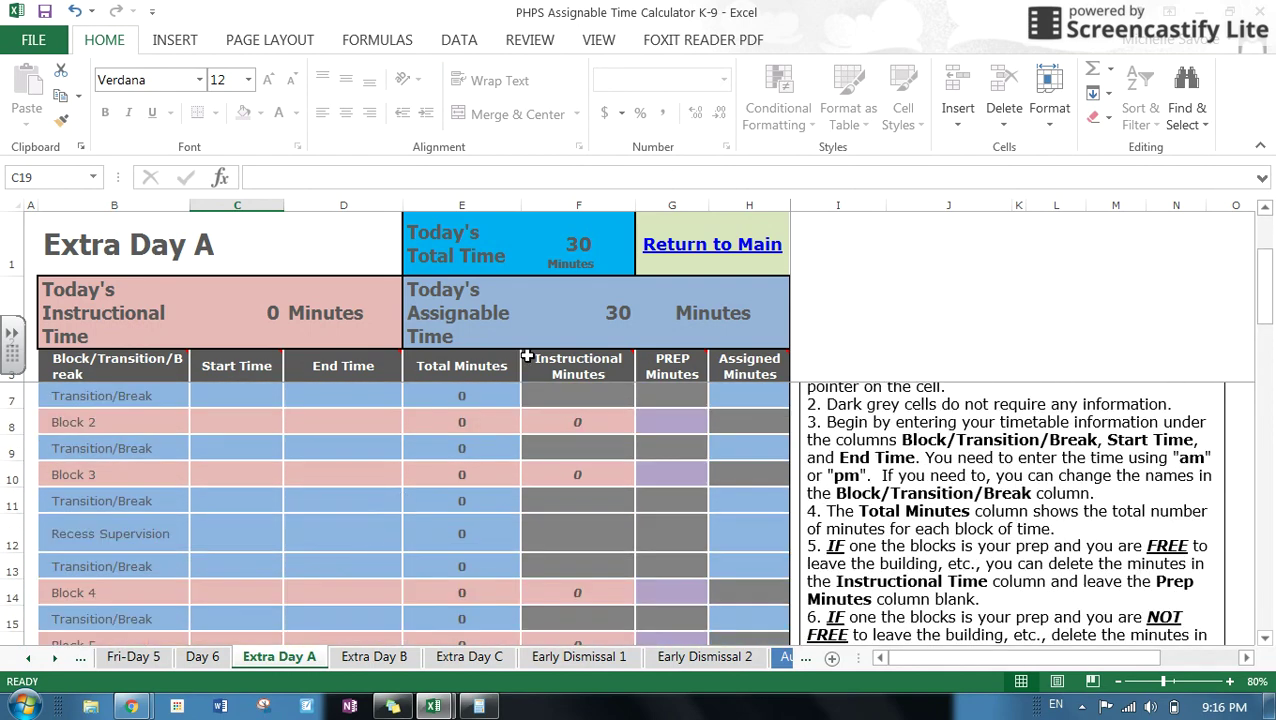
Browse the workbook's day sheets, open Early Dismissal 1 and examine its rows down to Block 6
click(28, 657)
click(28, 657)
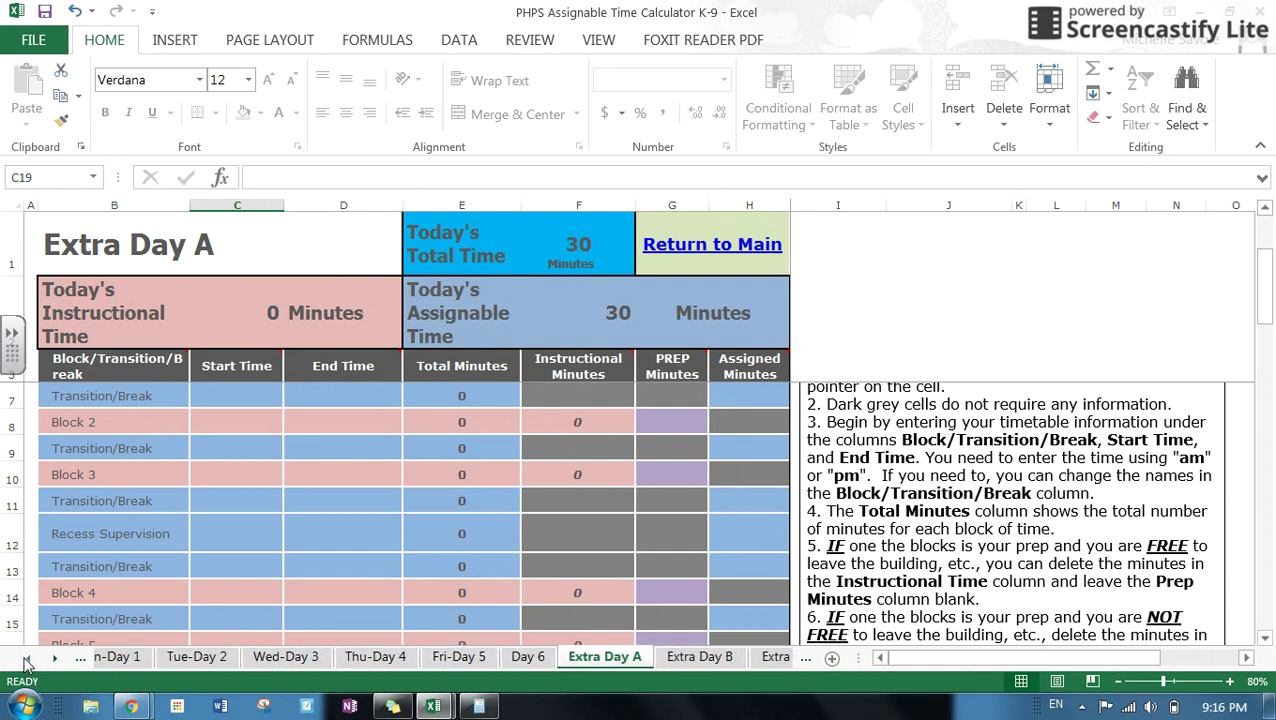
click(28, 657)
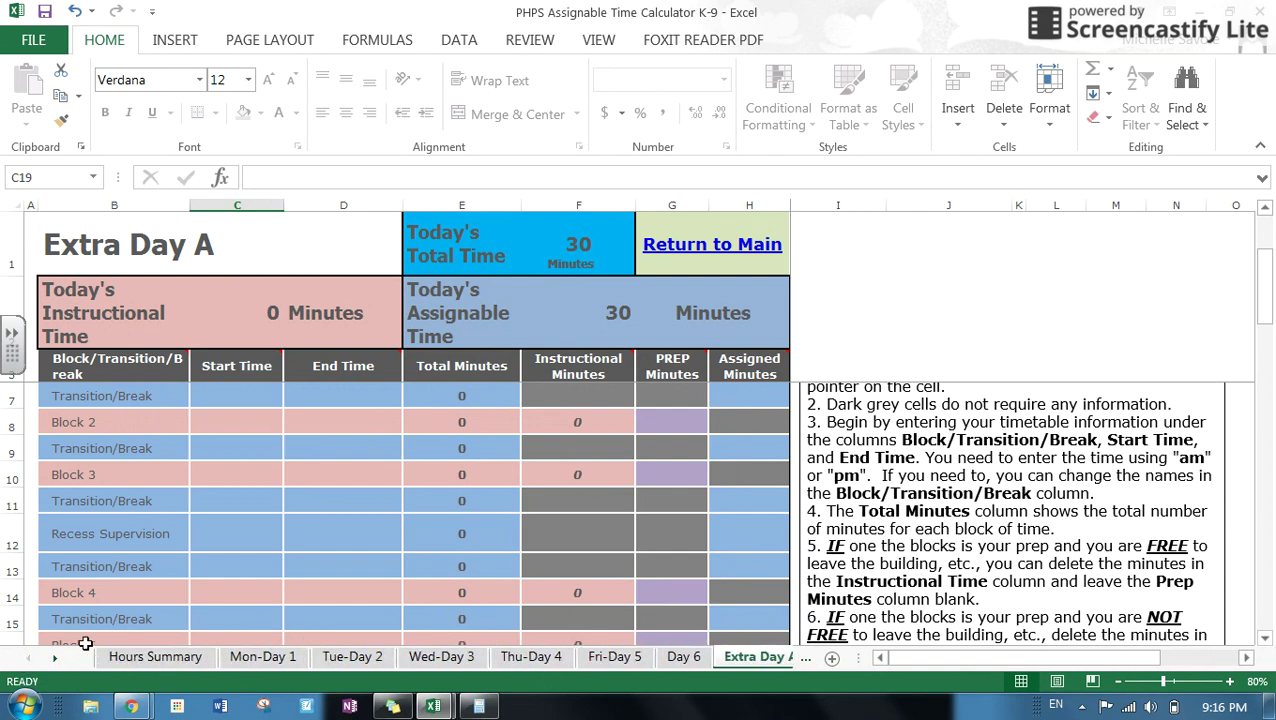
click(54, 658)
click(54, 658)
click(54, 658)
click(54, 658)
click(54, 658)
click(54, 658)
click(54, 658)
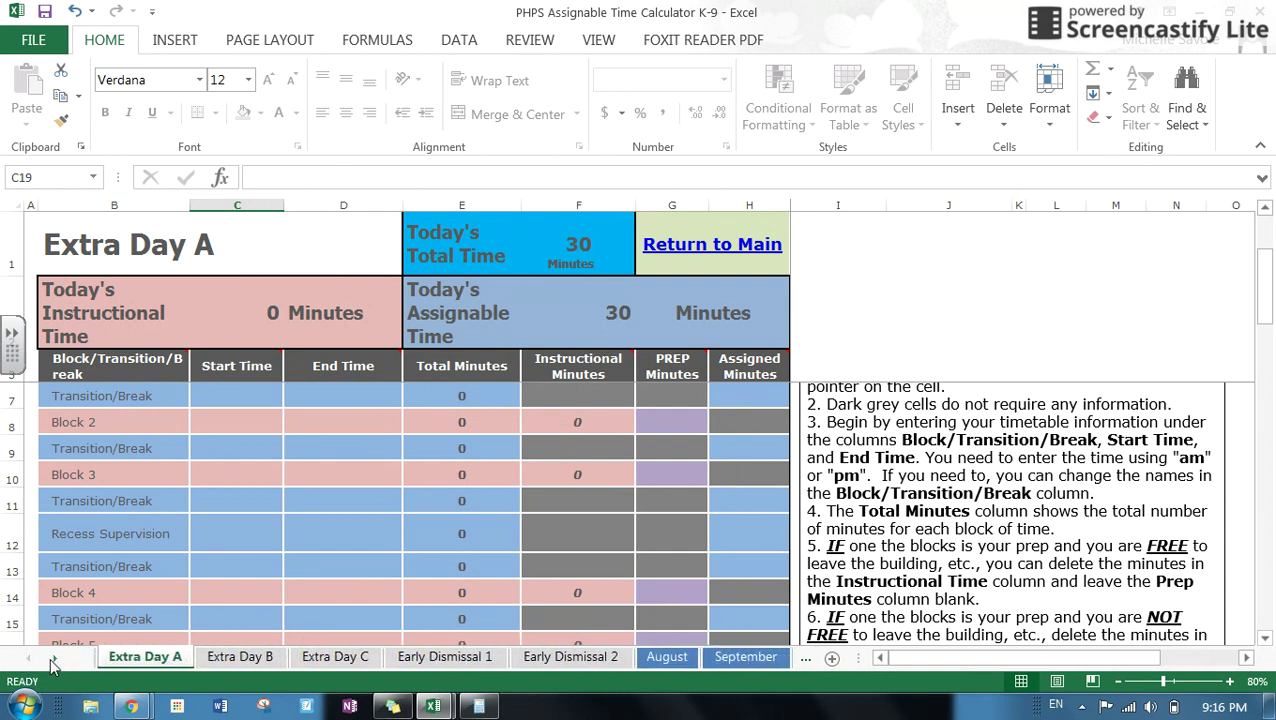
click(430, 657)
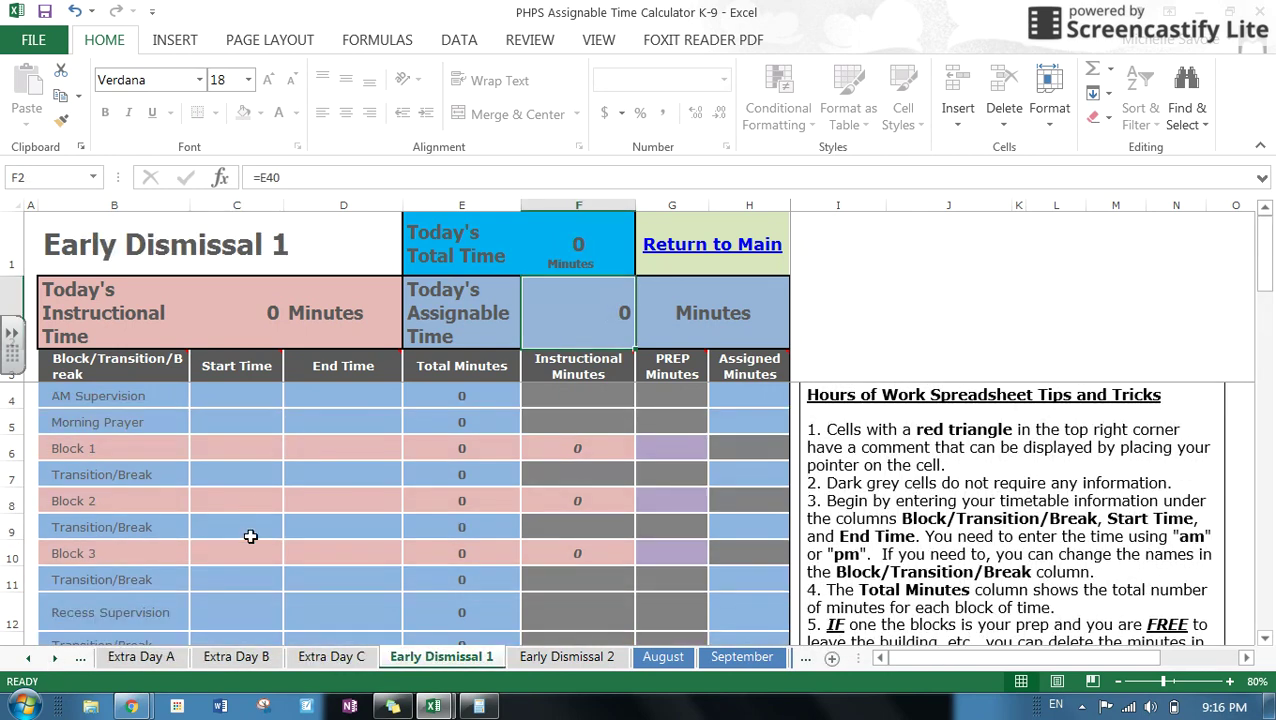
scroll(252, 540, down, 2)
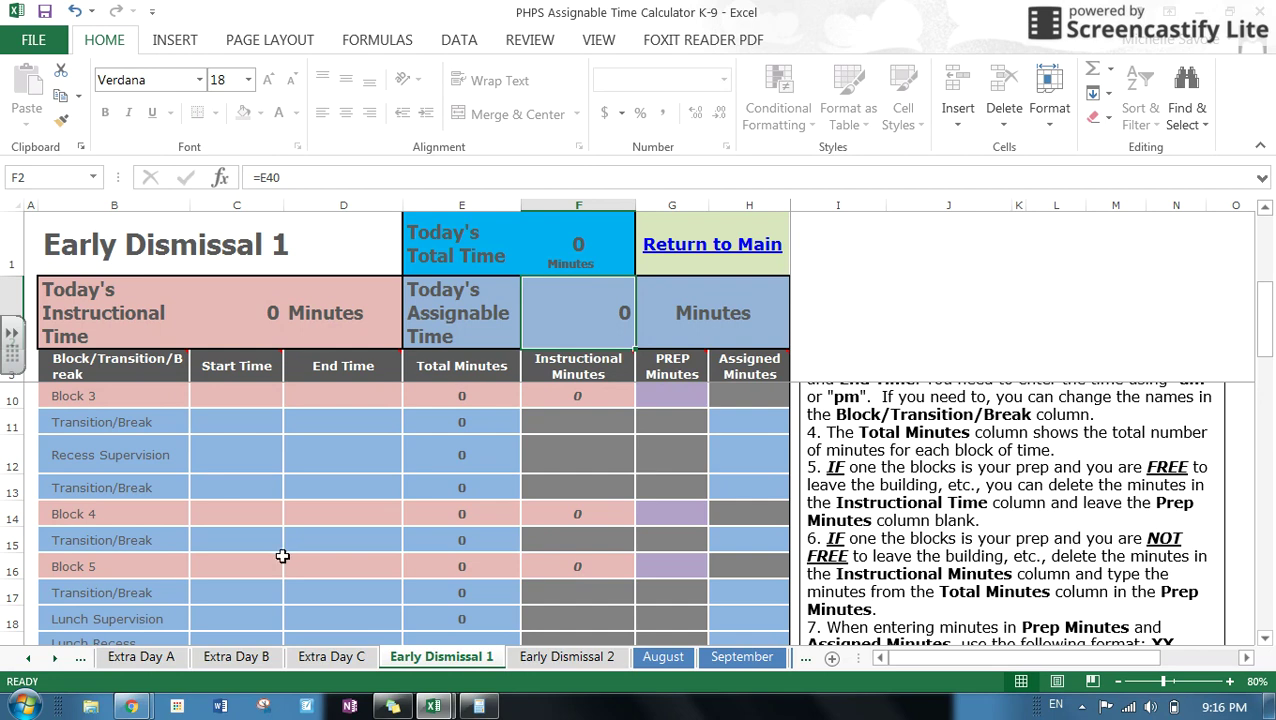
scroll(277, 556, down, 1)
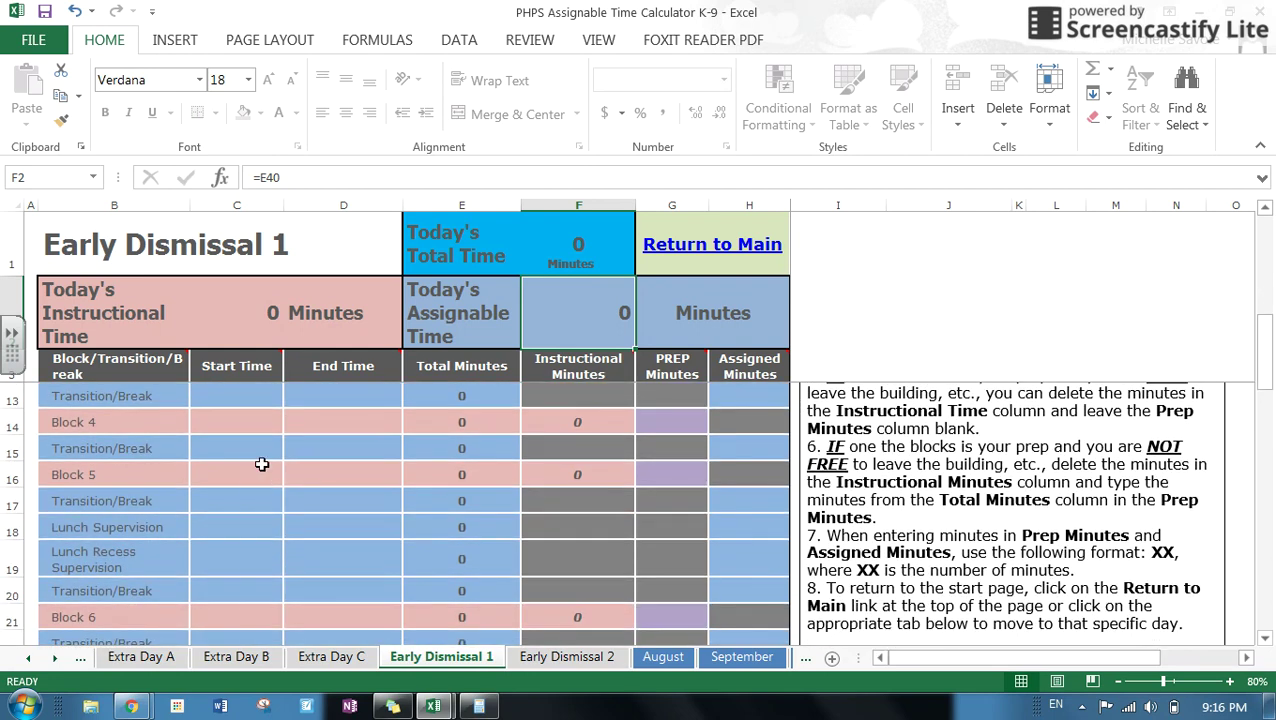
Look through the workbook's sheets from Early Dismissal 1 and open the Hours Summary sheet
scroll(274, 536, up, 3)
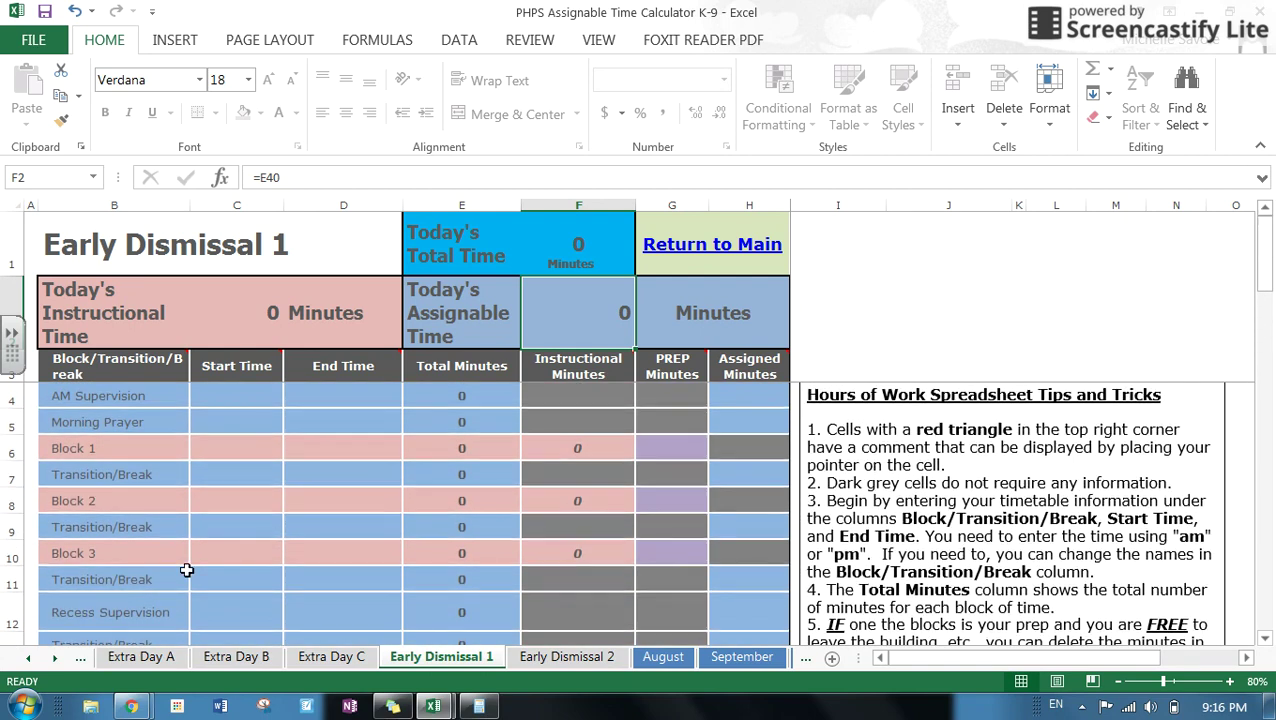
click(28, 657)
click(28, 657)
click(28, 657)
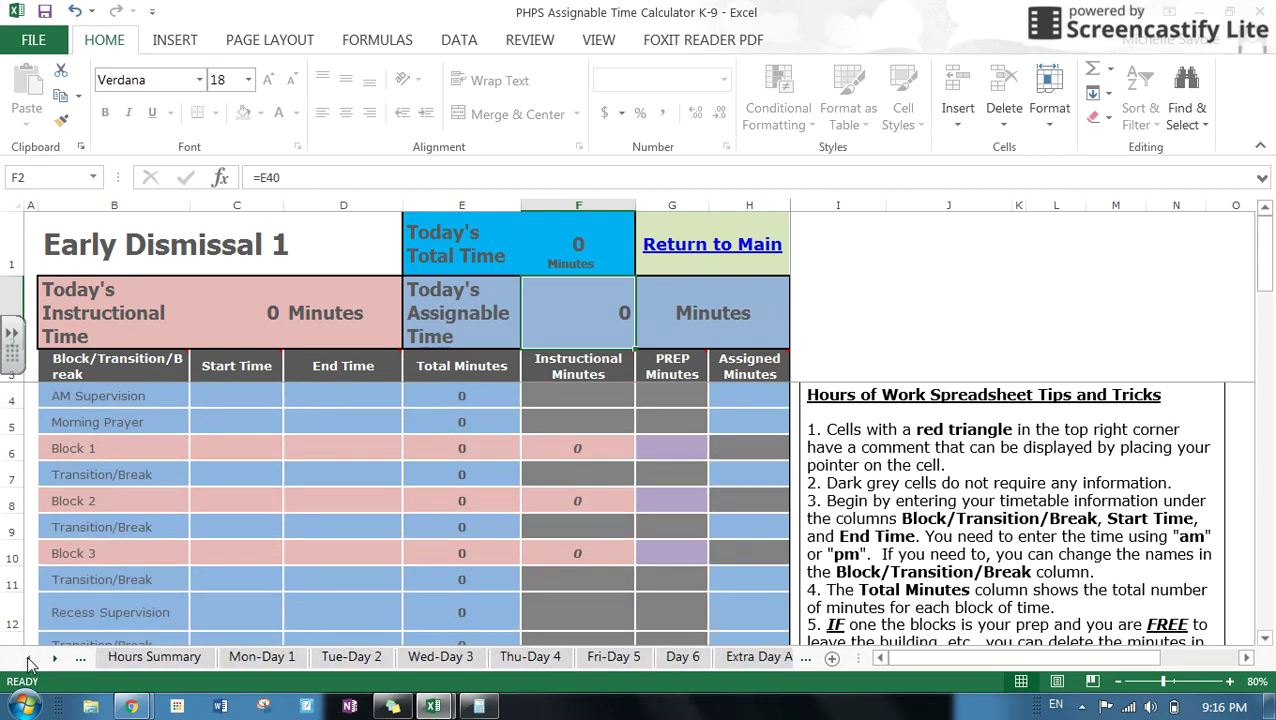
click(55, 660)
click(55, 660)
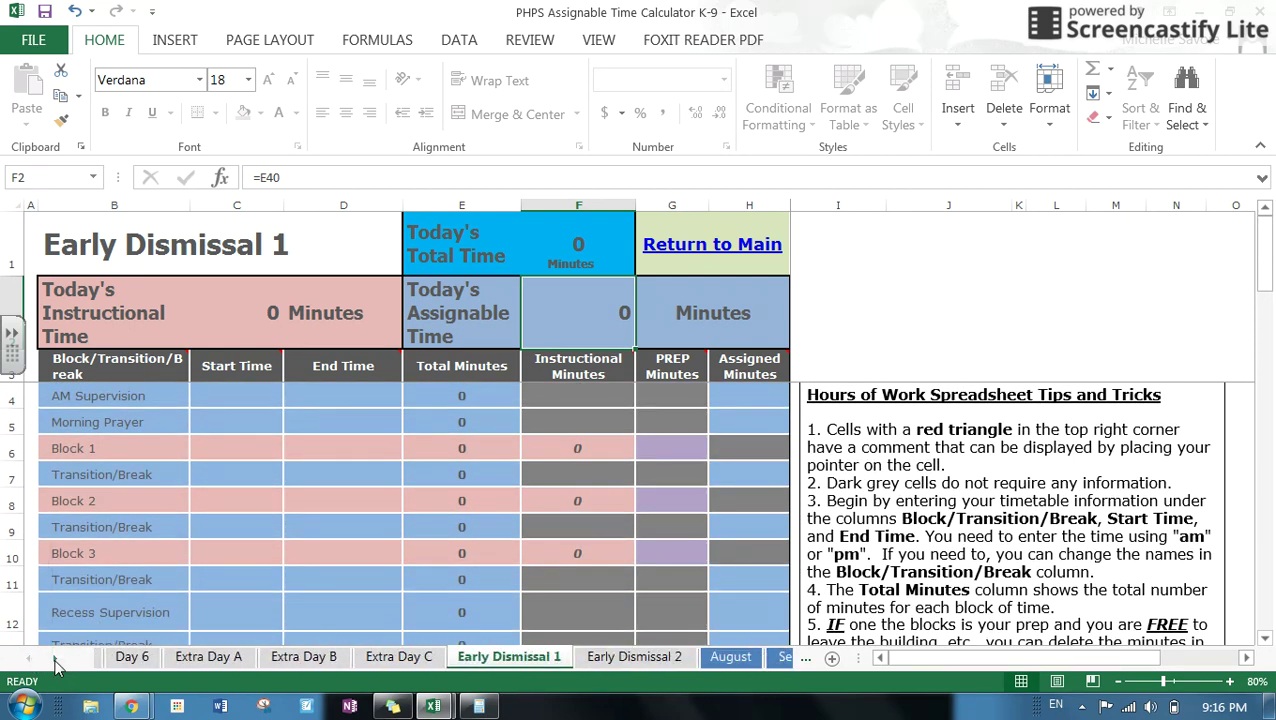
click(55, 660)
click(28, 657)
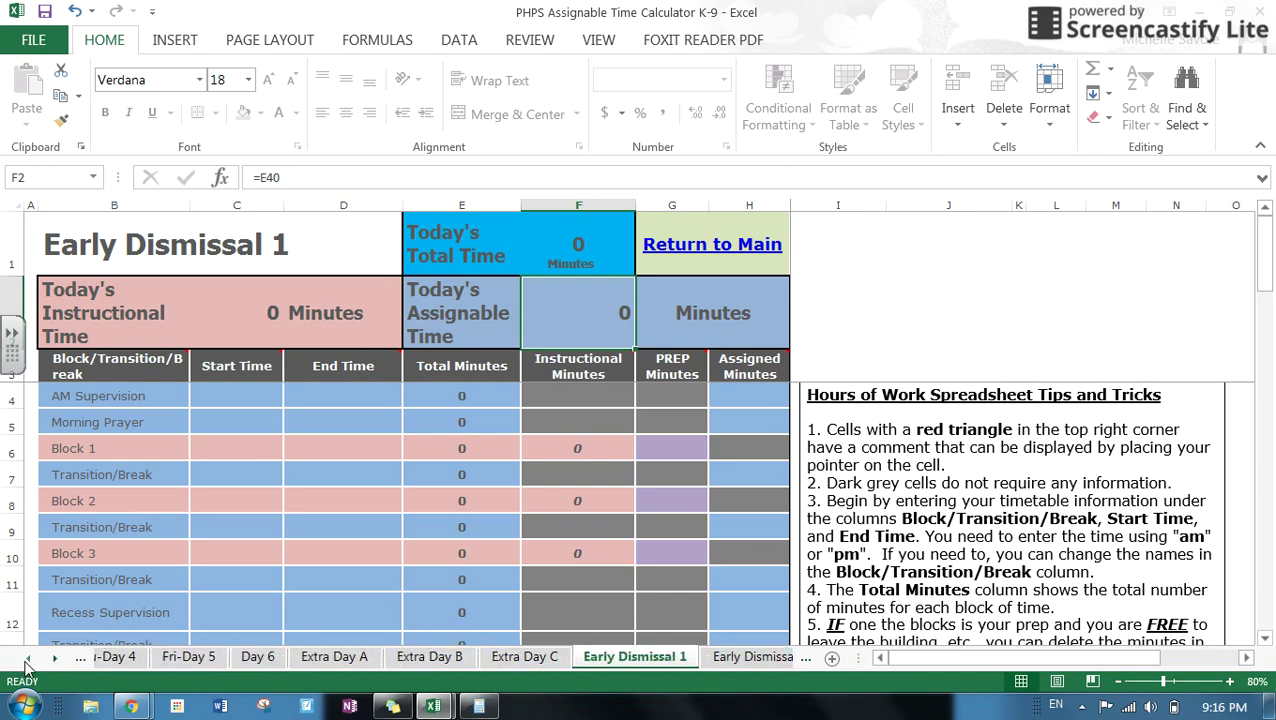
click(28, 657)
click(133, 662)
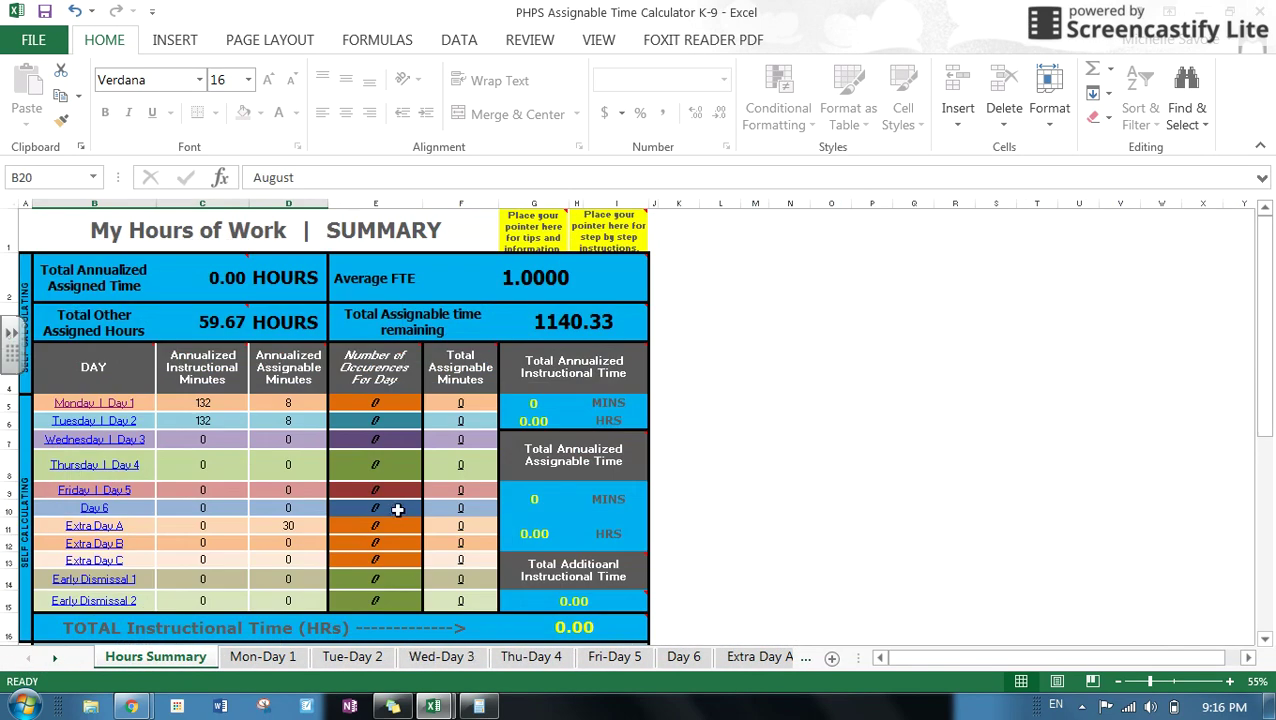
Check the day counts on the Eleanor Hall School calendar in Chrome, and enter 9 occurrences for Monday Day 1 in Excel's Hours Summary
click(368, 405)
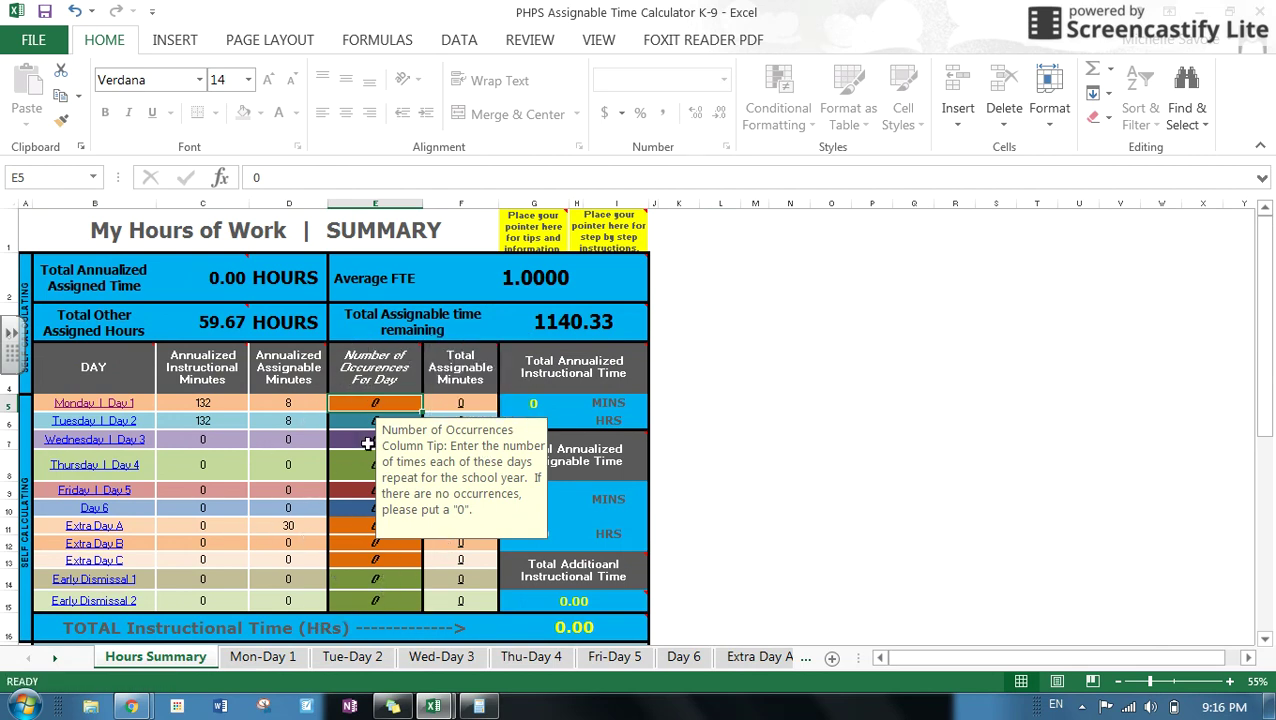
click(129, 707)
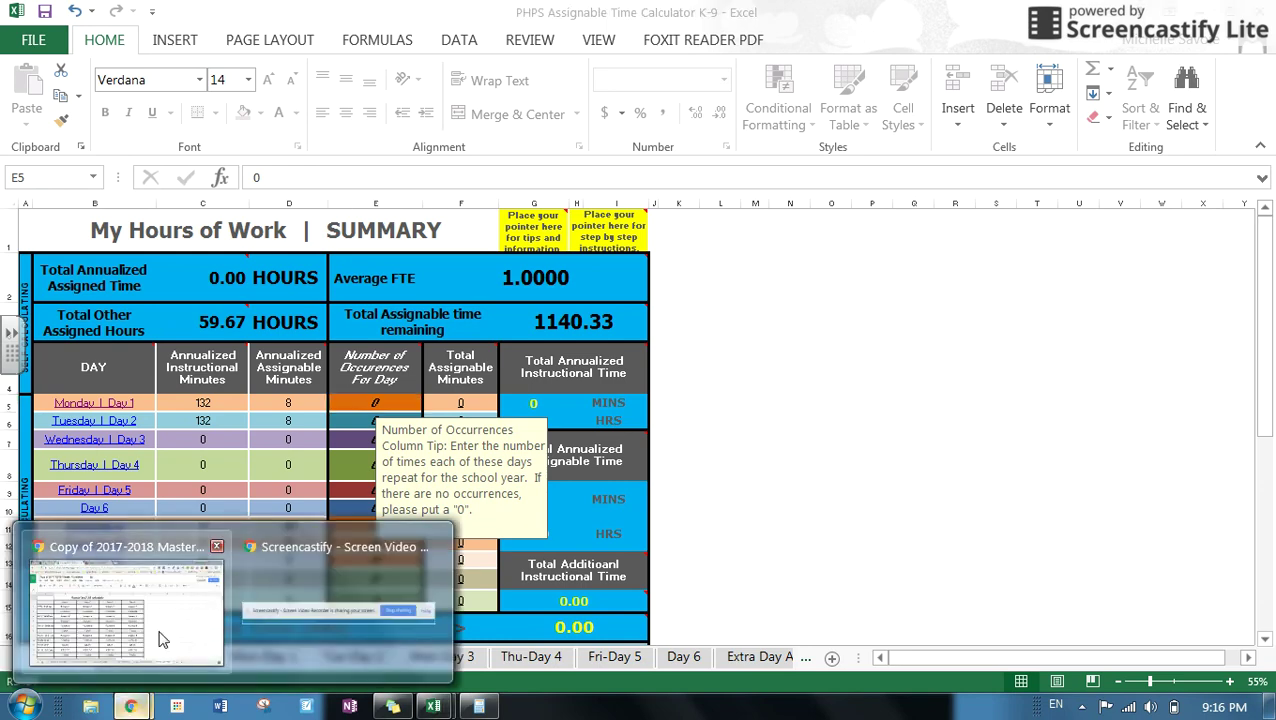
click(162, 638)
click(430, 14)
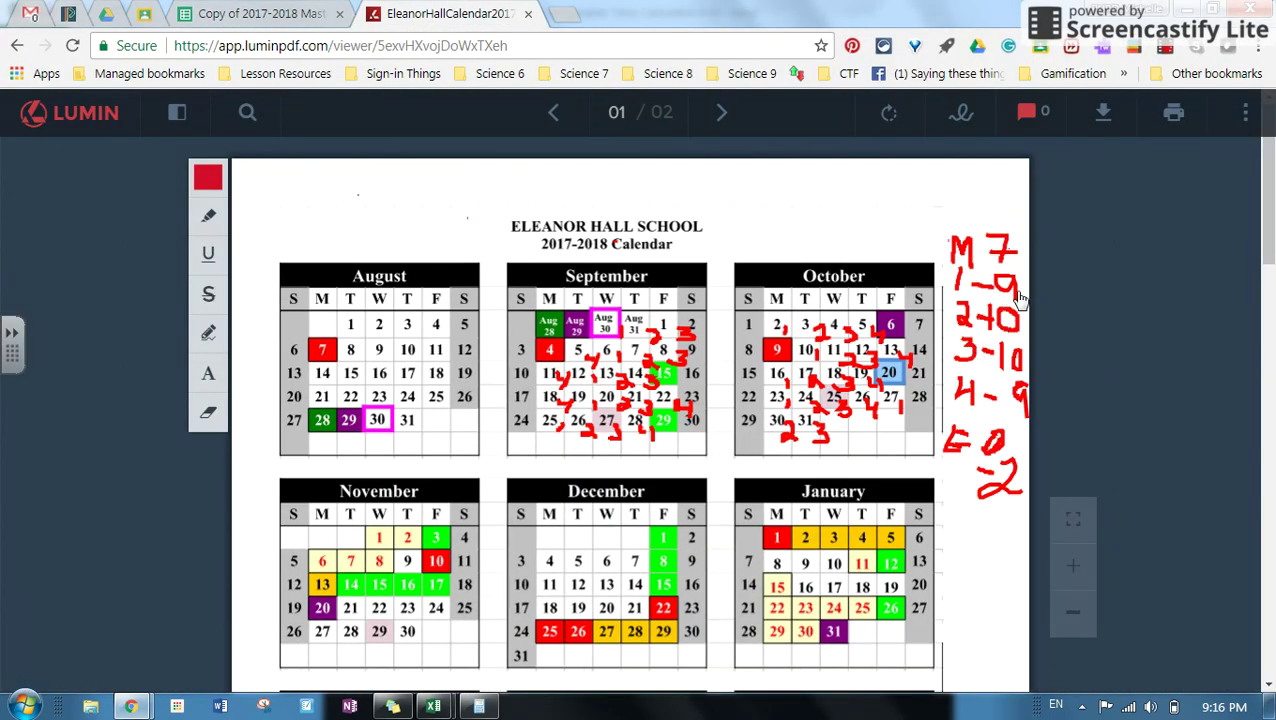
mouse_move(433, 707)
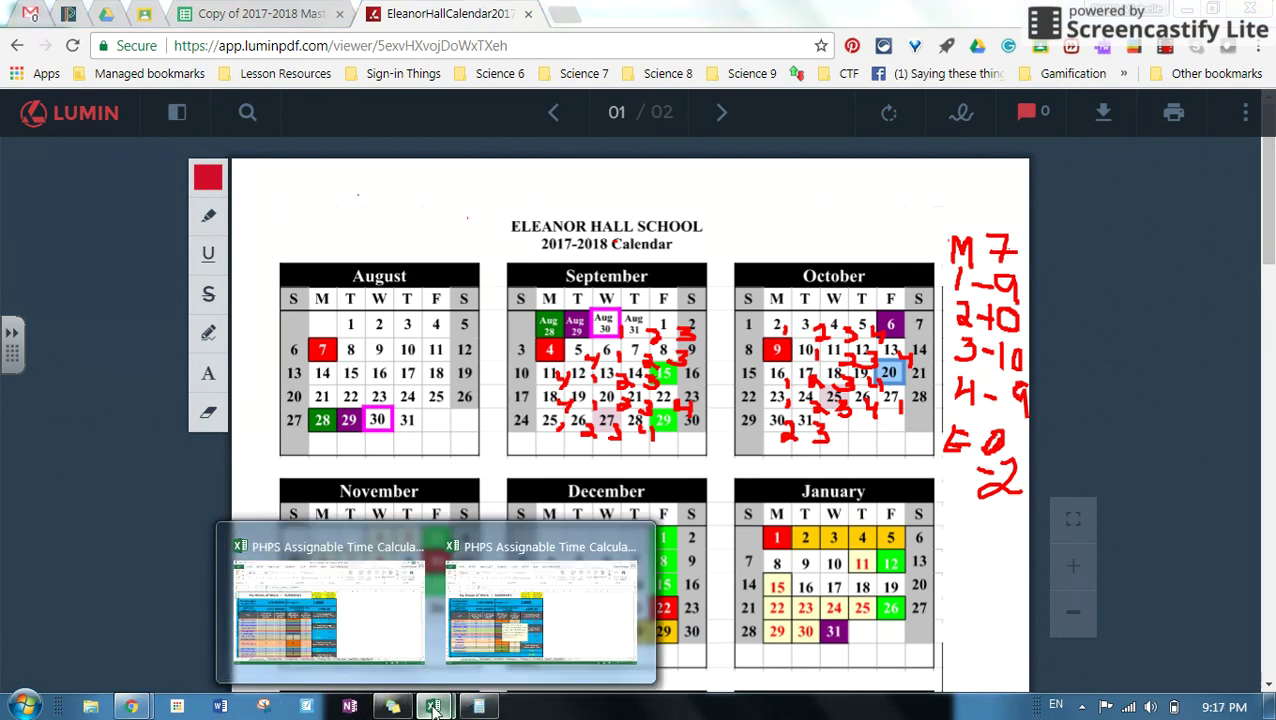
click(508, 596)
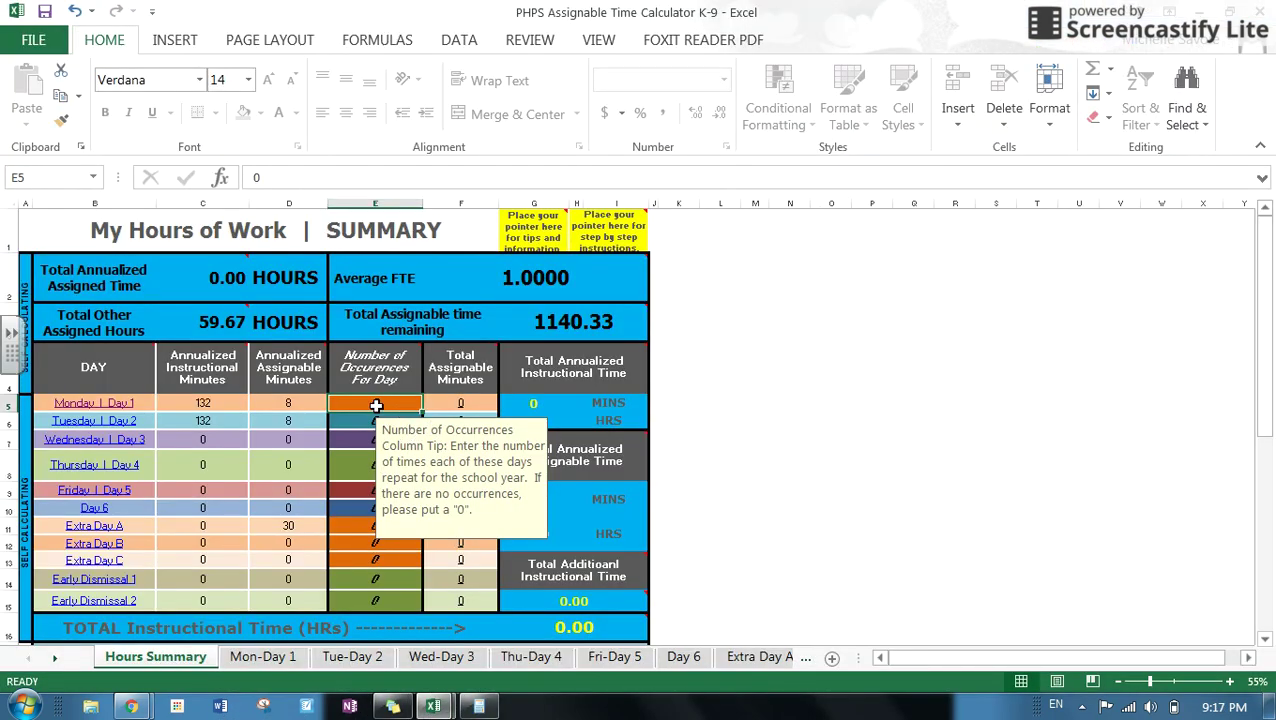
text(9)
Set the number of occurrences to 10 for Tuesday Day 2, 10 for Wednesday Day 3 and 9 for Thursday Day 4
click(355, 434)
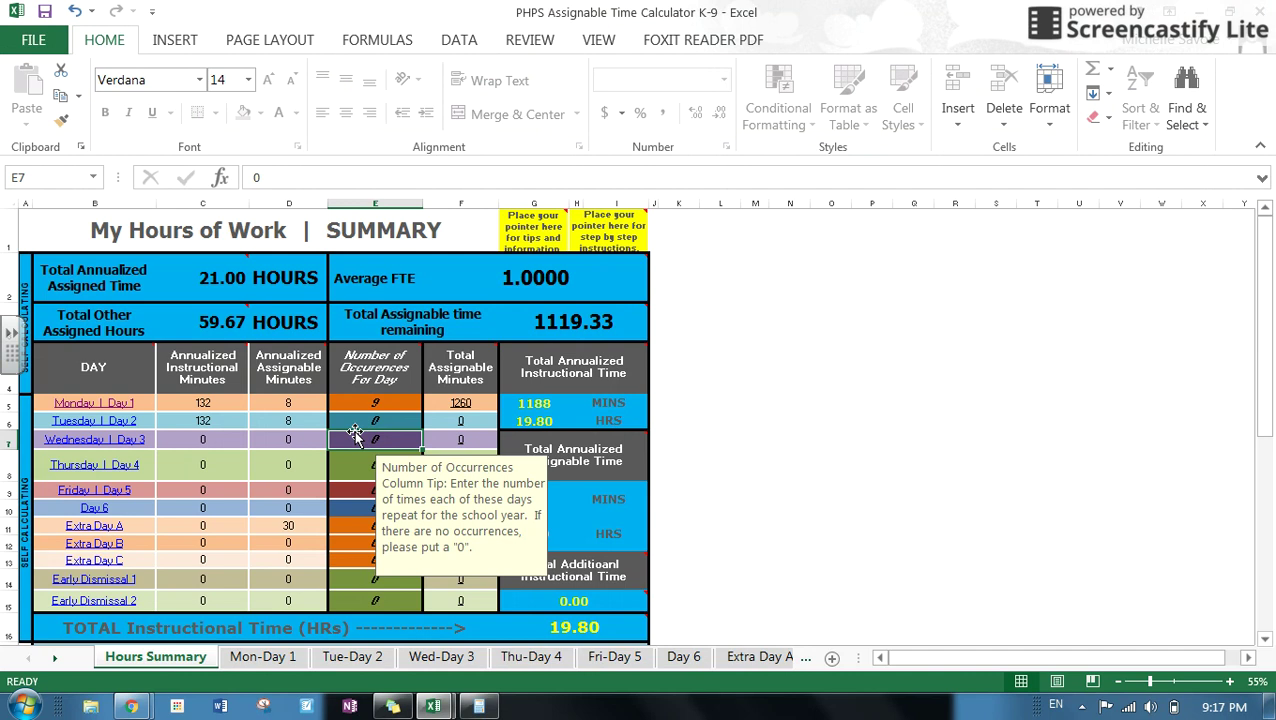
key(Up)
text(10)
click(355, 434)
text(1)
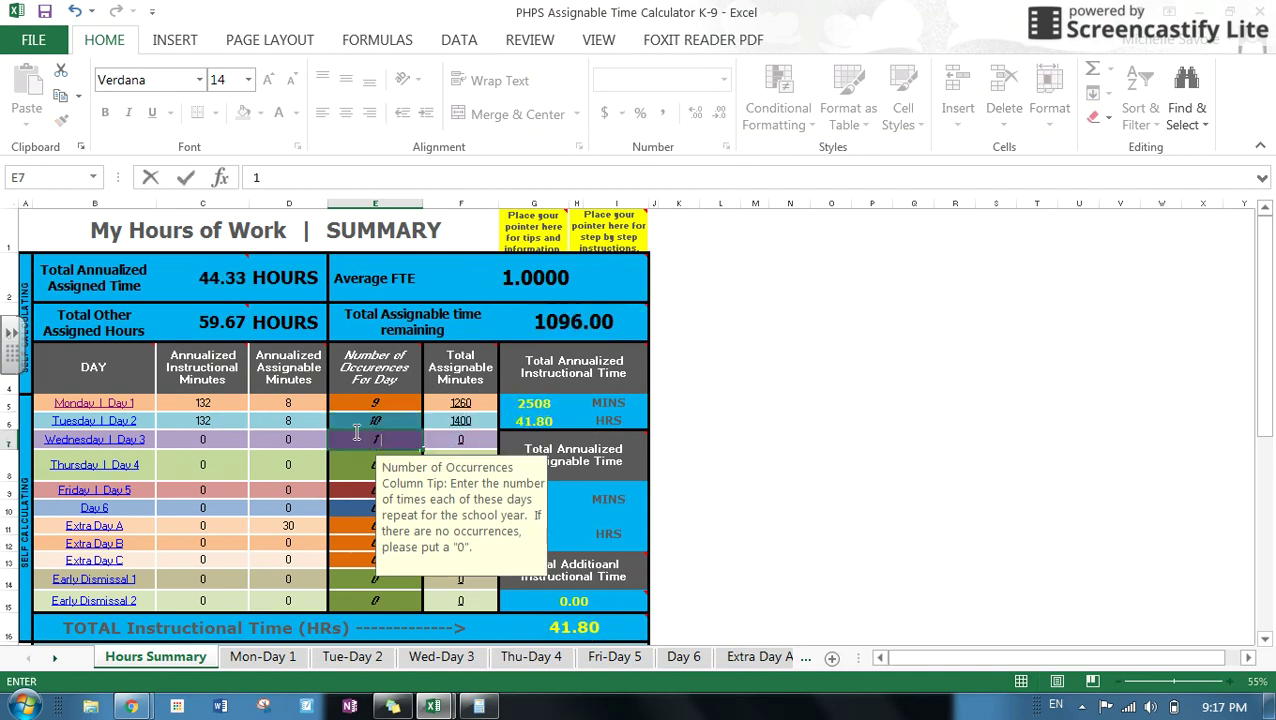
text(0)
key(Return)
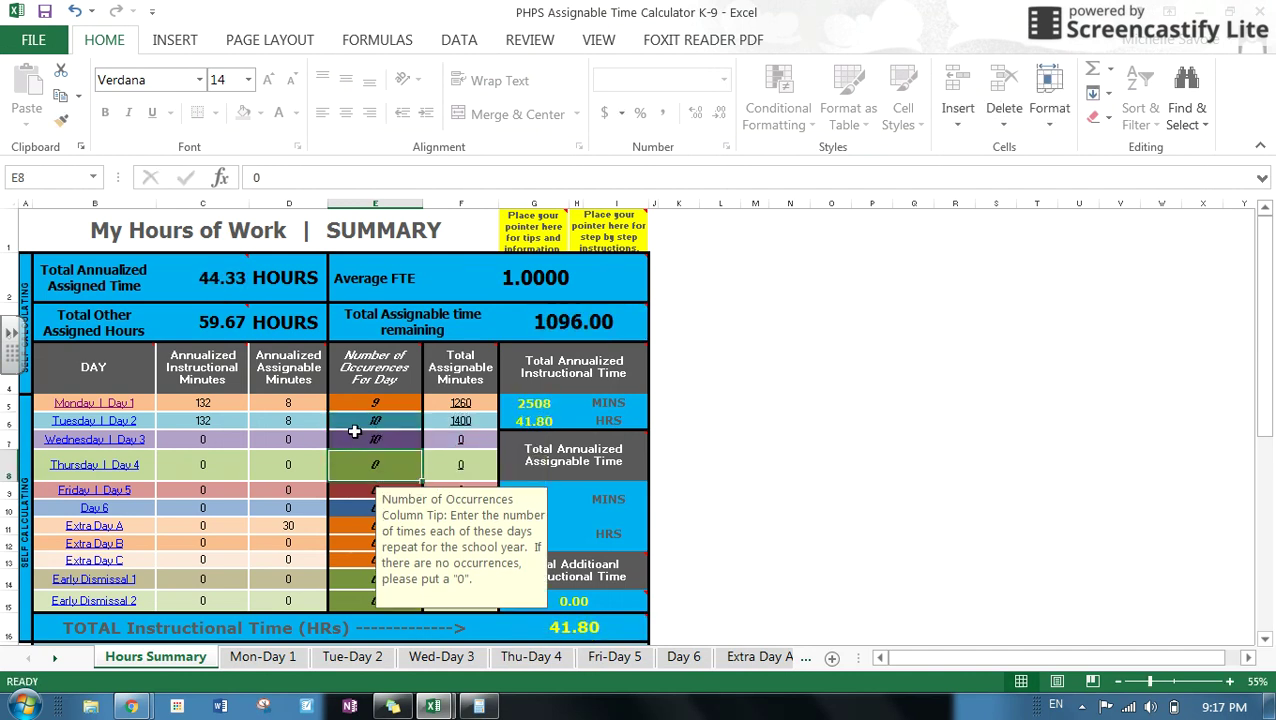
text(9)
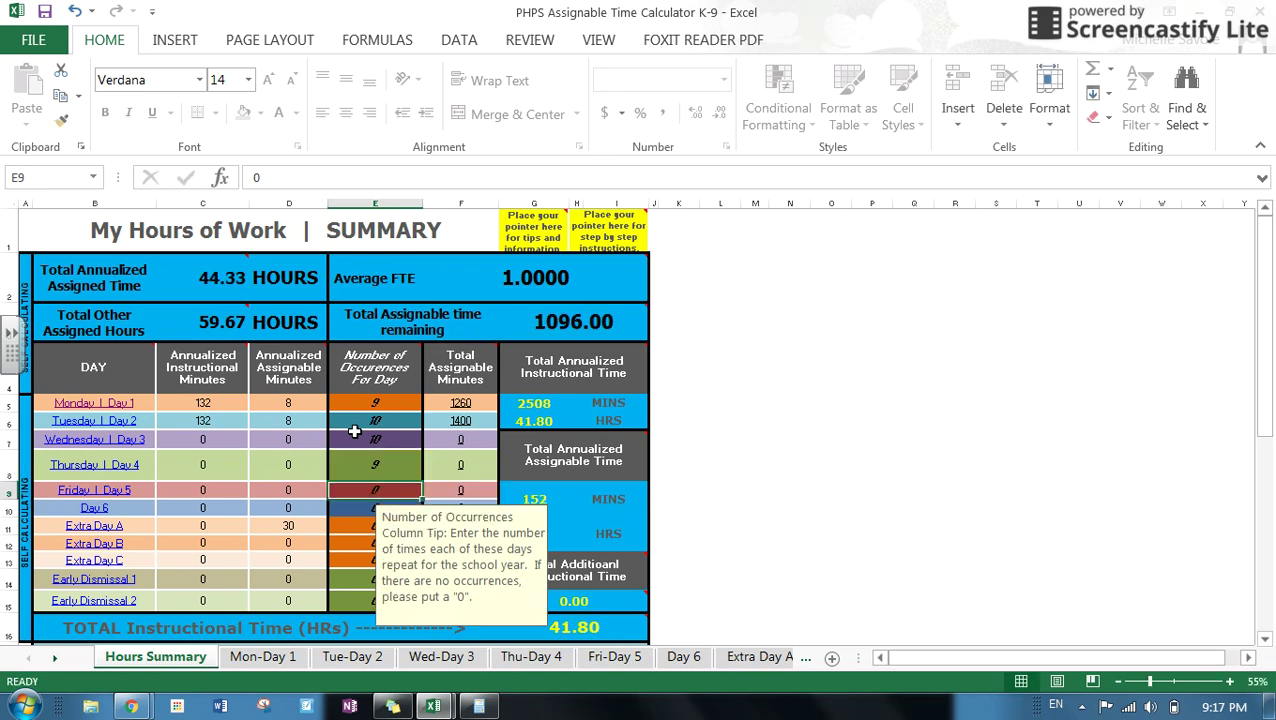
Consult the school calendar in Chrome for the Extra Day A count and enter 7 as its number of occurrences in Excel
click(345, 530)
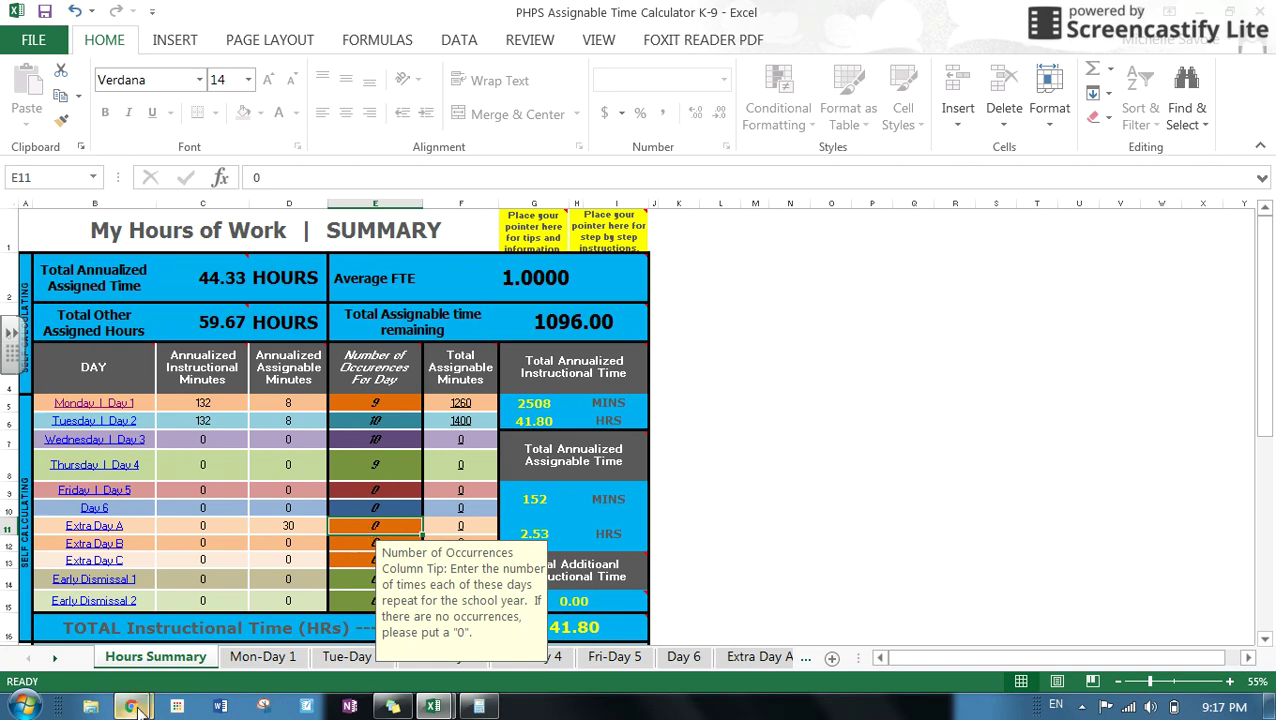
mouse_move(131, 705)
click(150, 625)
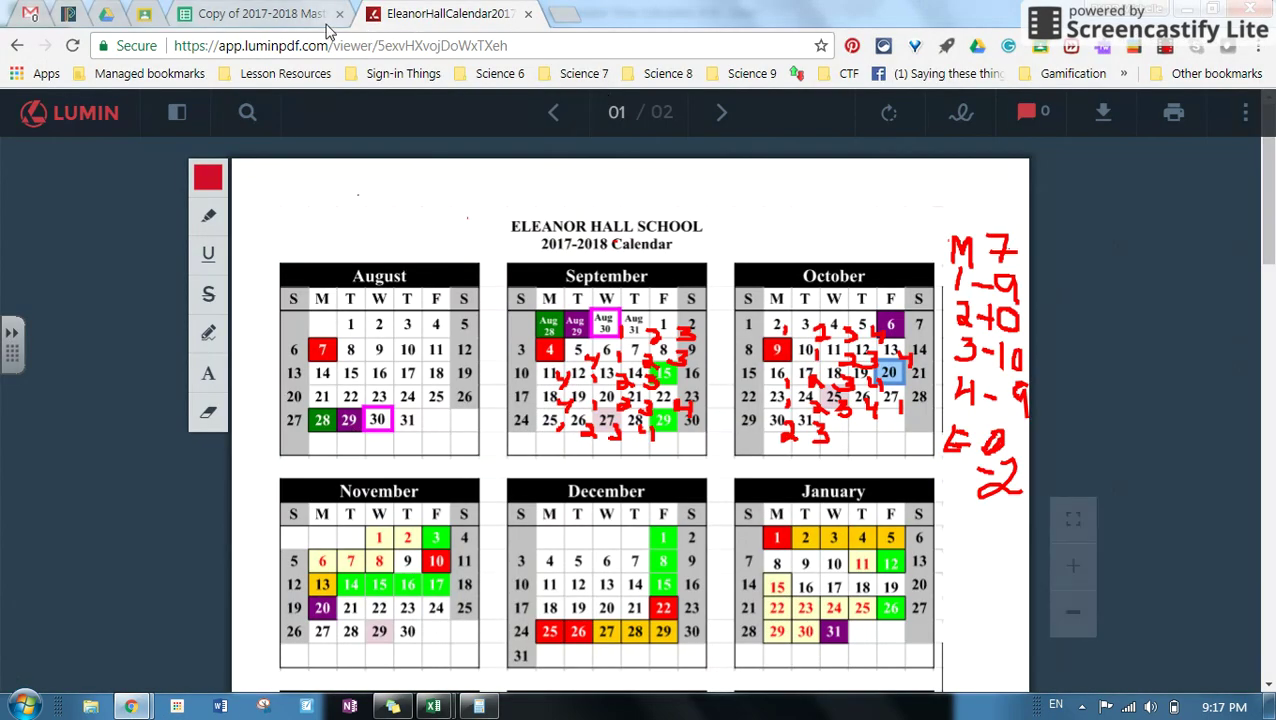
mouse_move(433, 708)
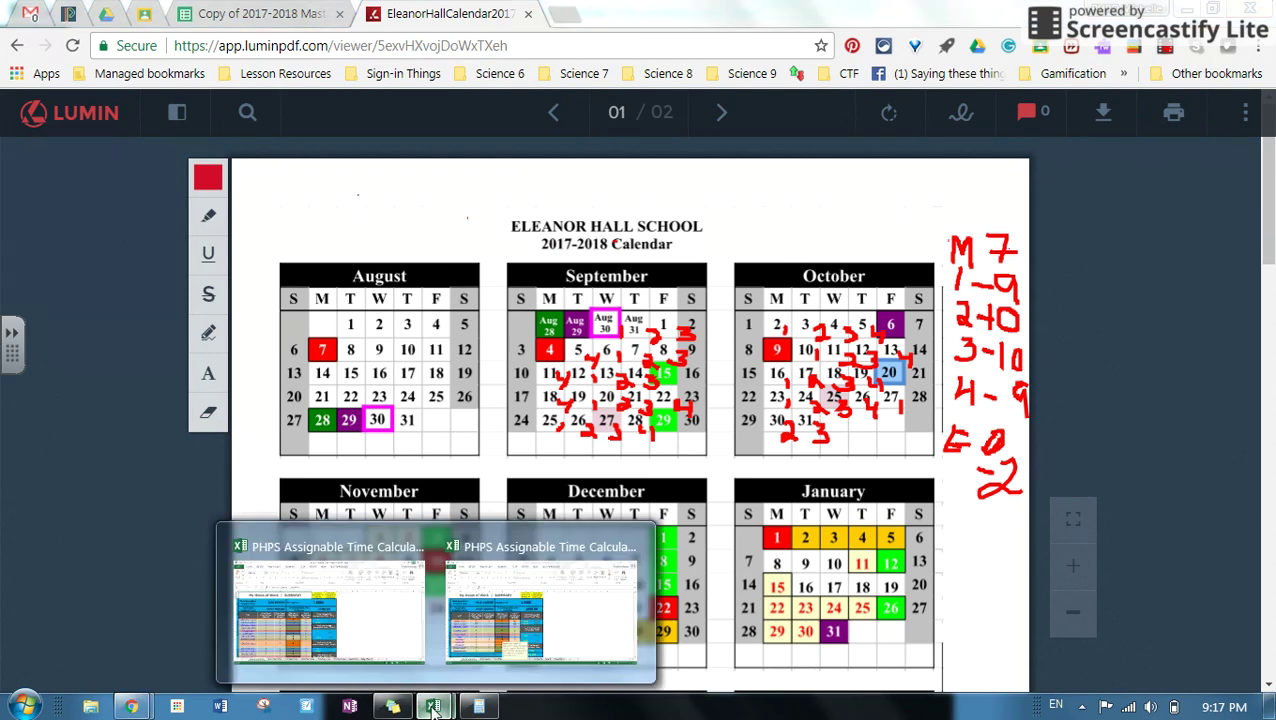
click(503, 636)
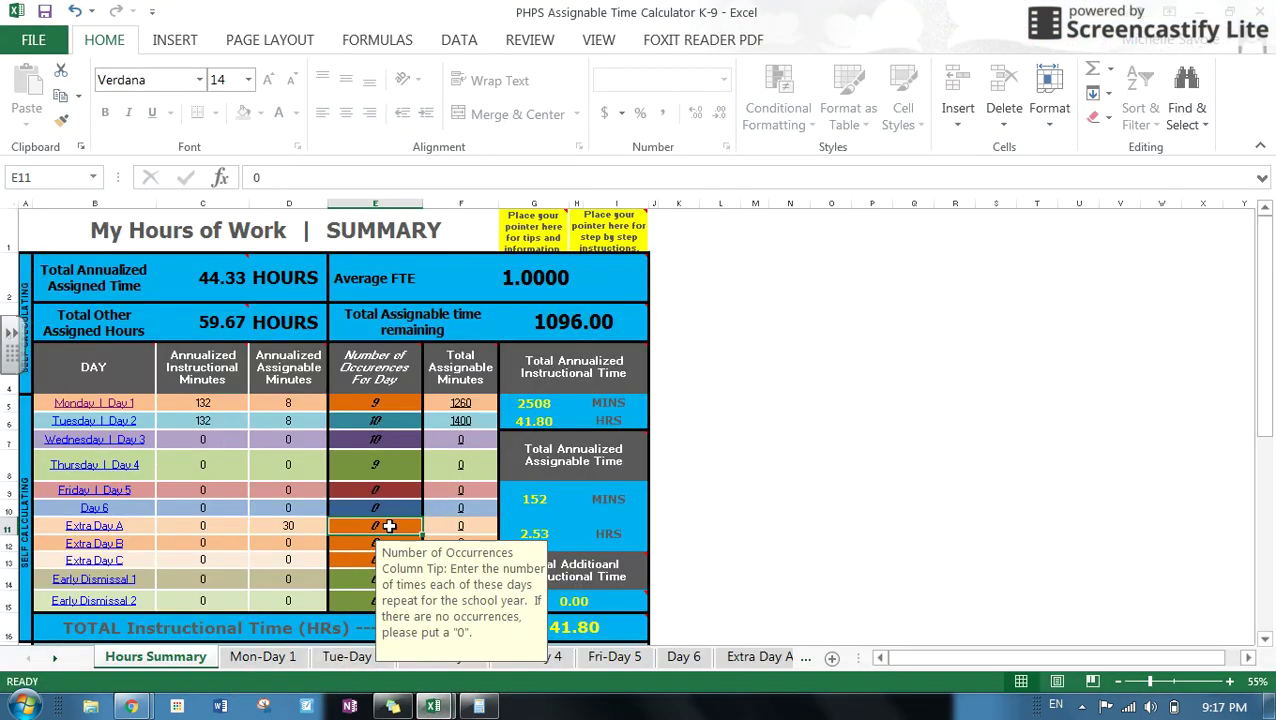
text(7)
key(Return)
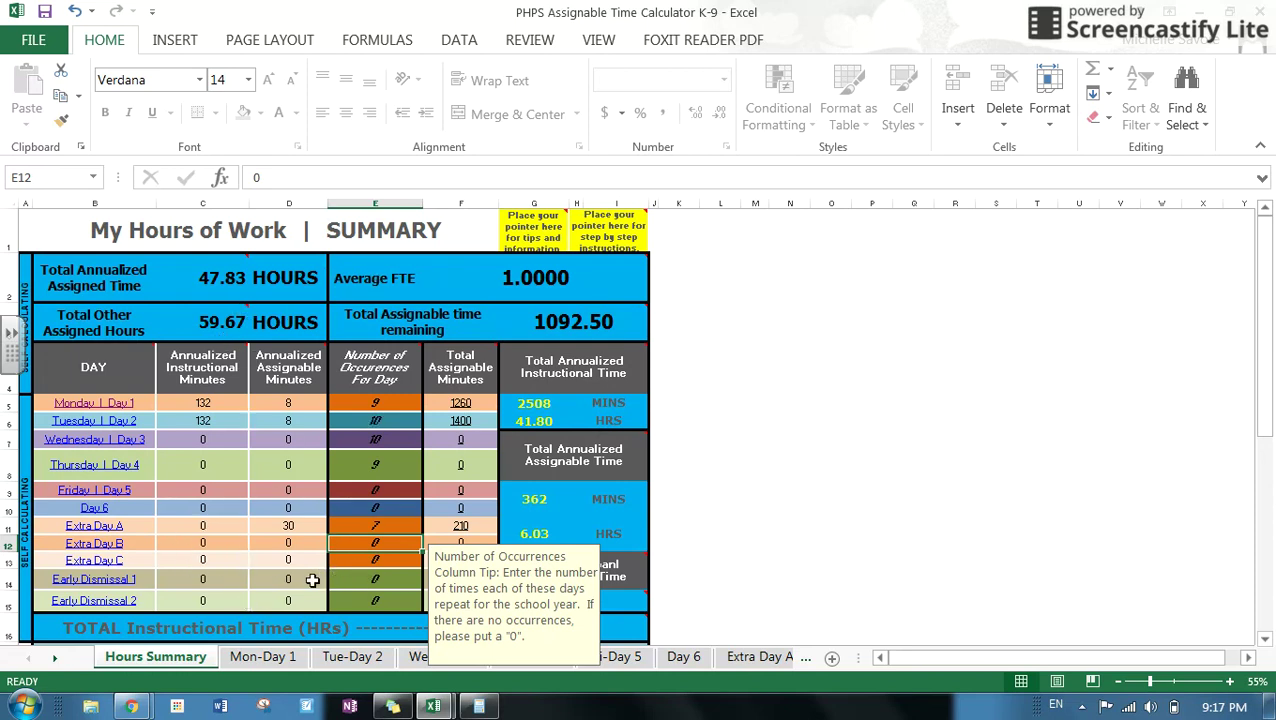
Set the number of occurrences for Early Dismissal 1 to 2
click(368, 579)
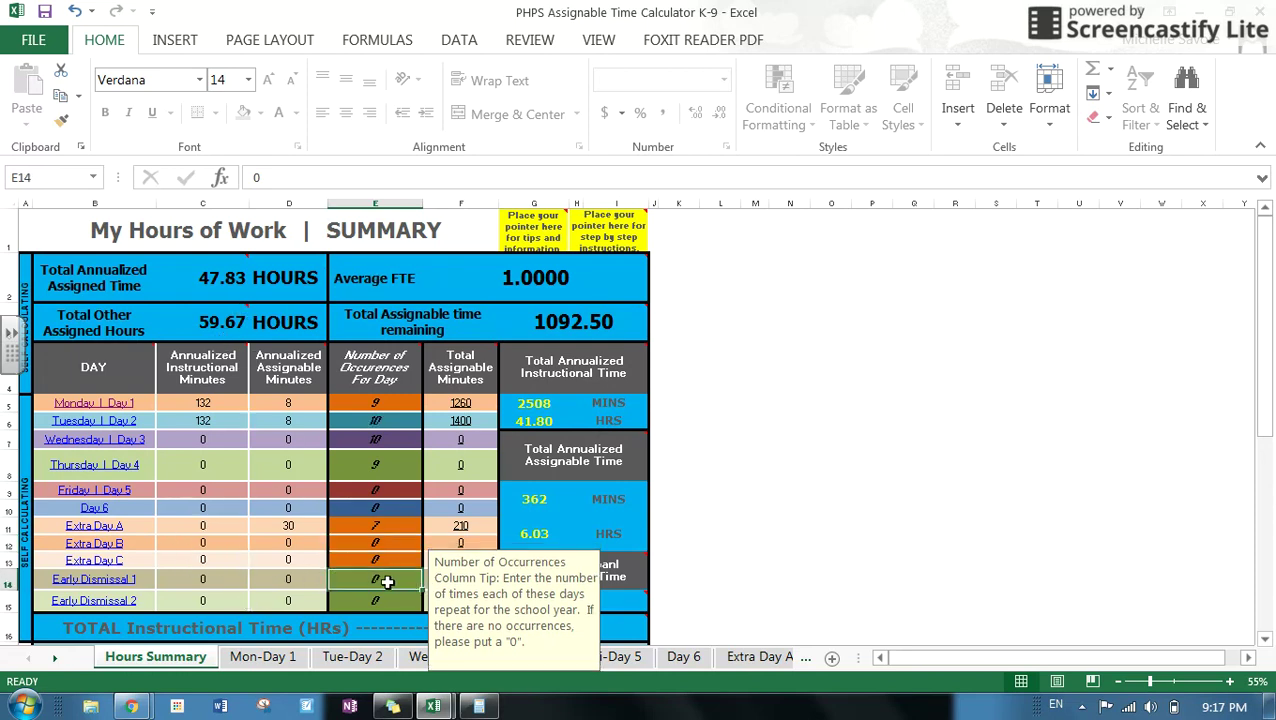
text(2)
click(984, 506)
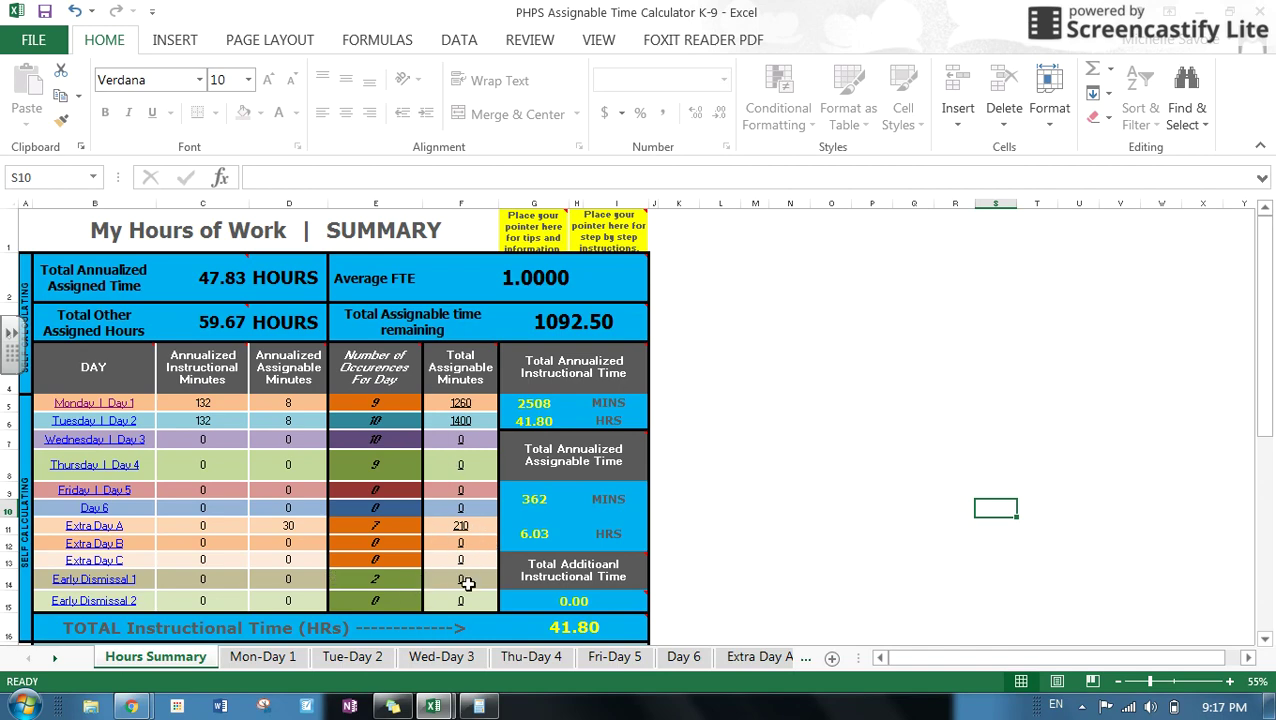
Review the Hours Summary totals, month links and cell comments, and switch to the school calendar in Chrome
scroll(478, 561, down, 2)
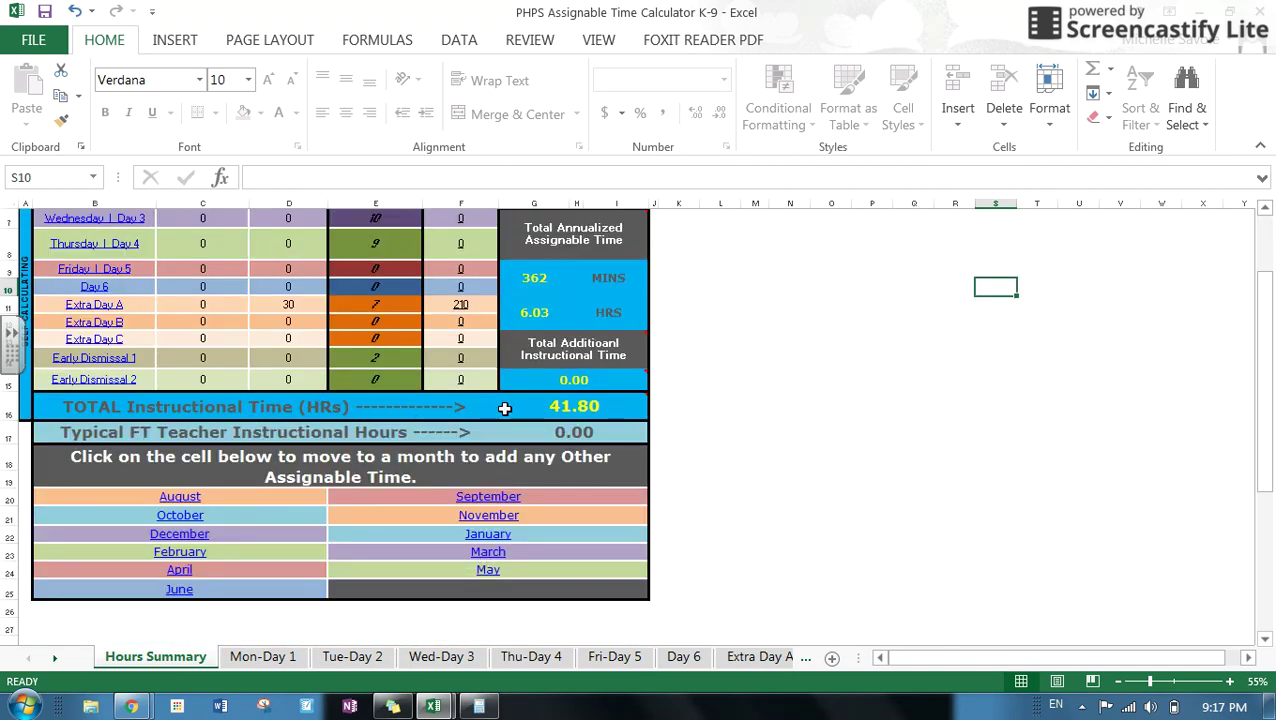
scroll(336, 464, down, 1)
scroll(338, 468, up, 3)
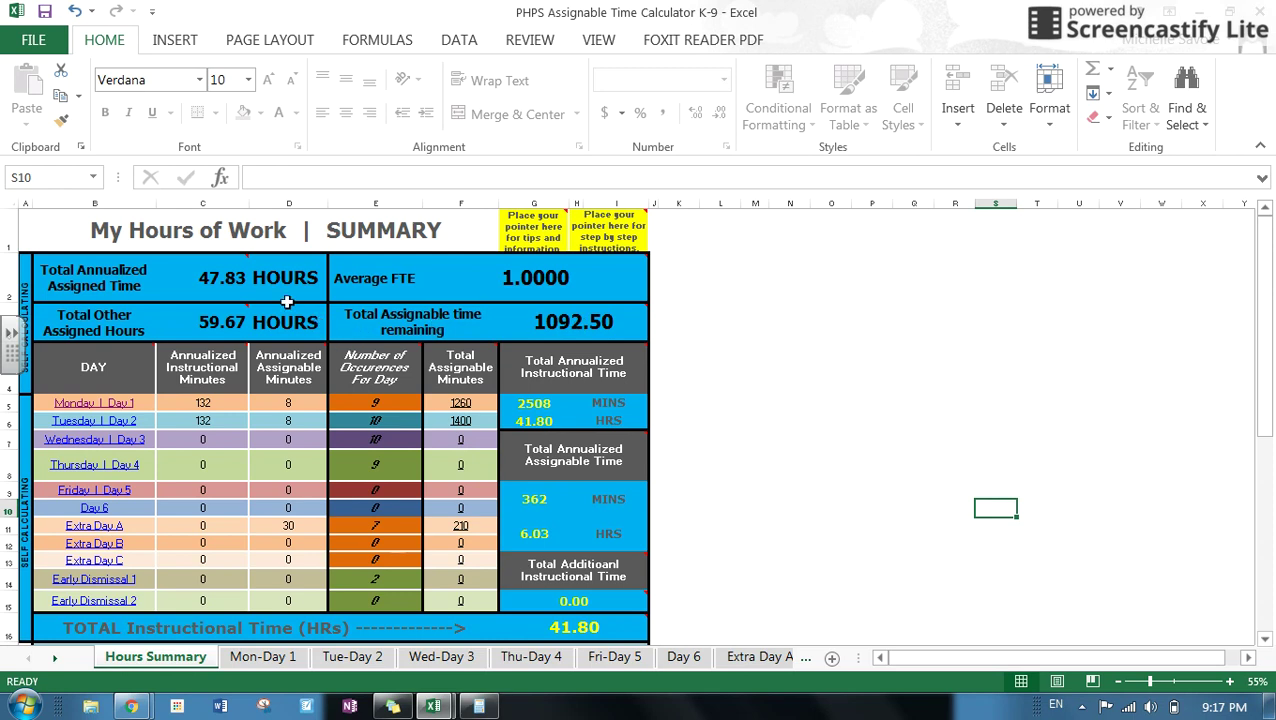
mouse_move(191, 280)
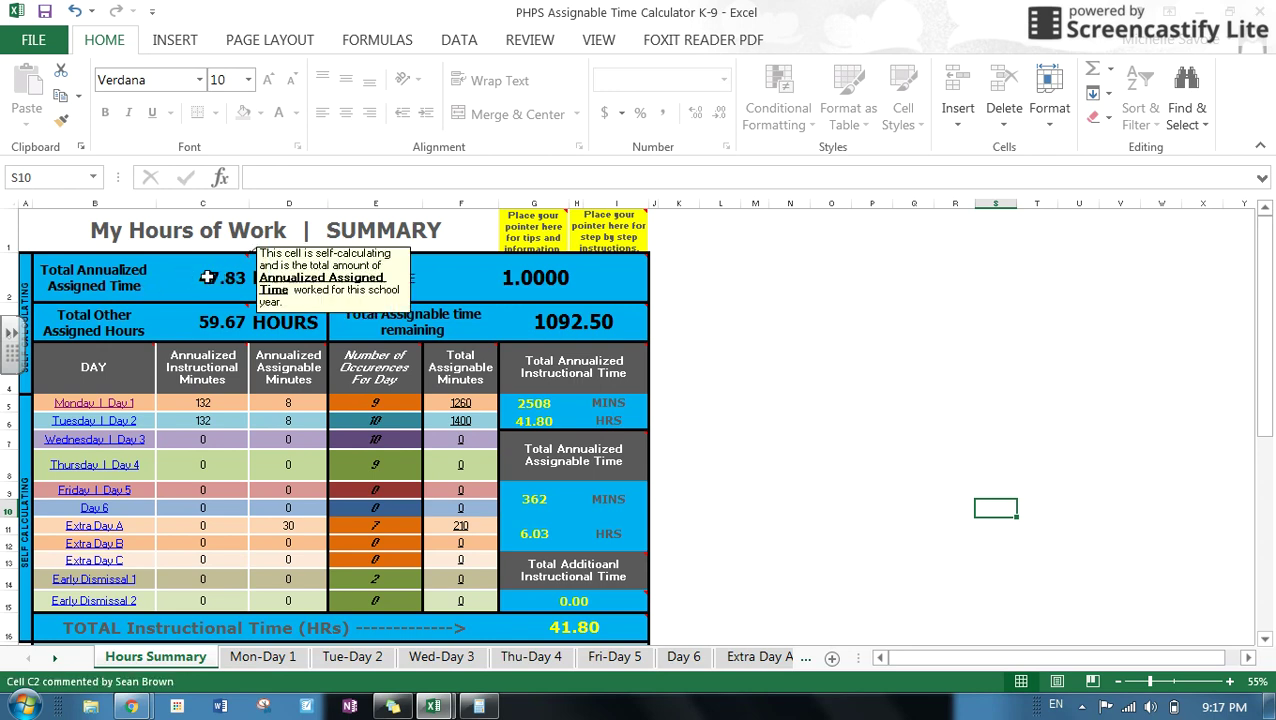
mouse_move(231, 335)
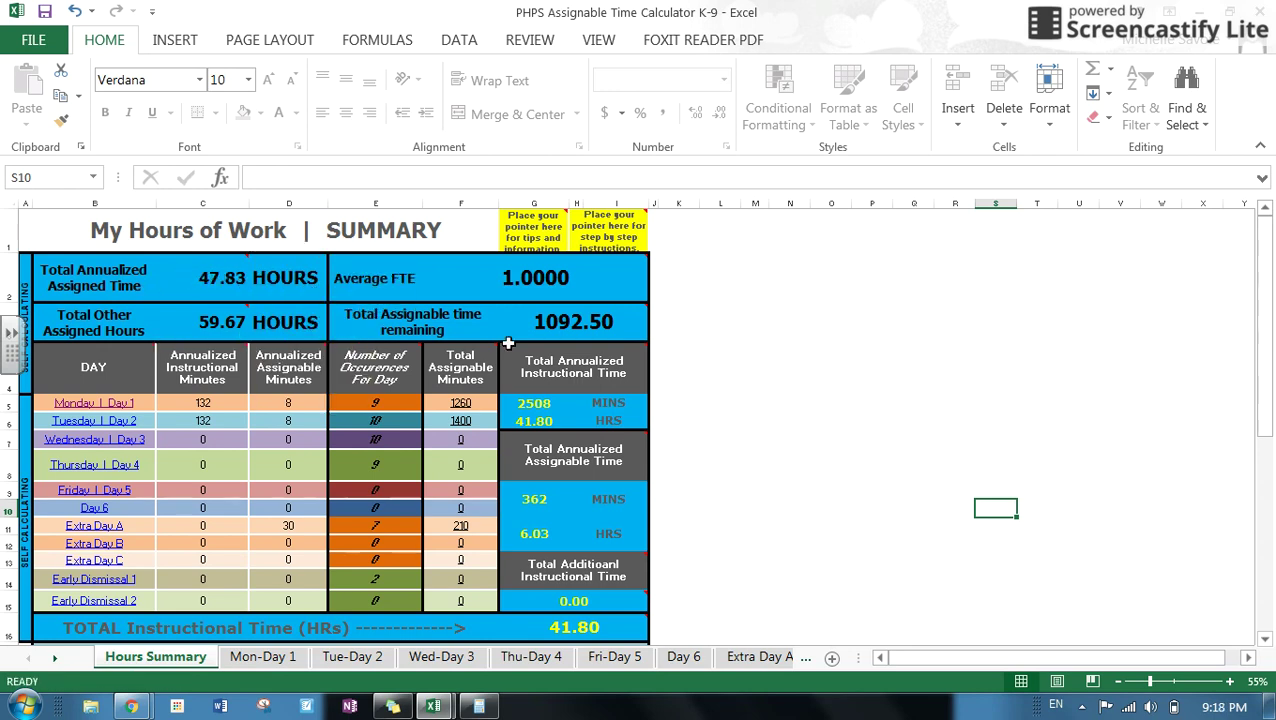
mouse_move(595, 316)
mouse_move(494, 343)
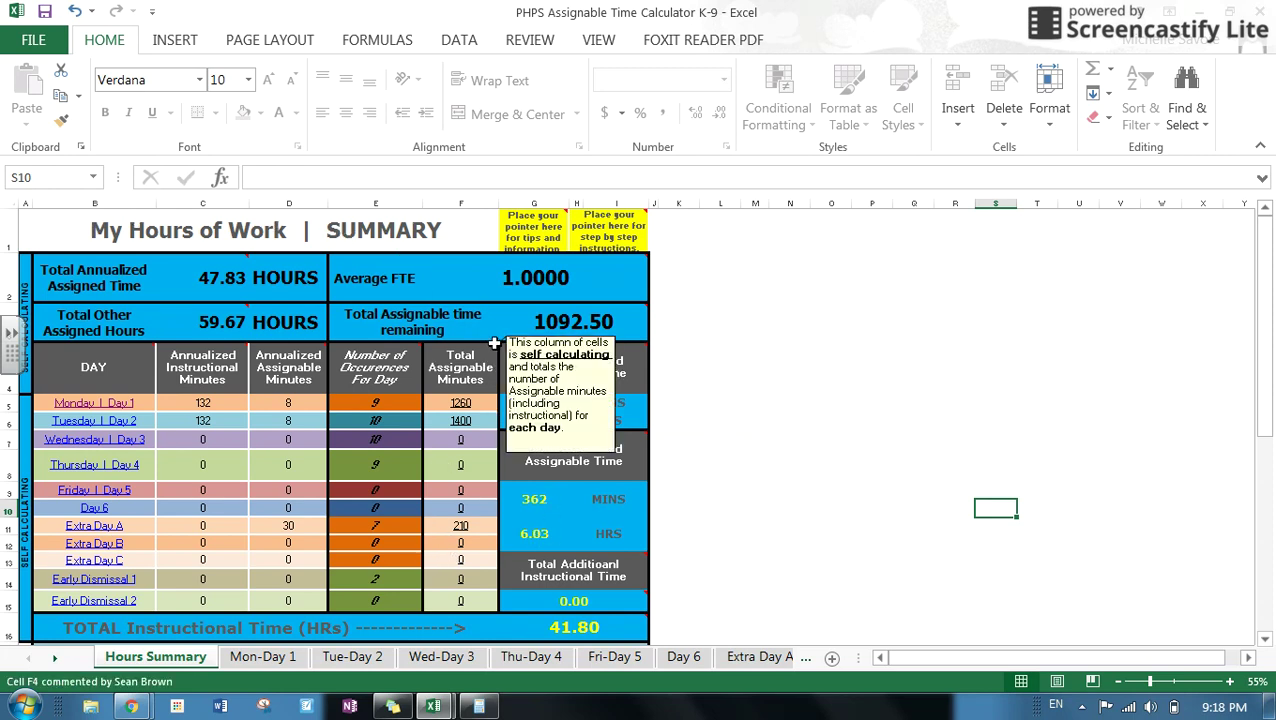
mouse_move(637, 349)
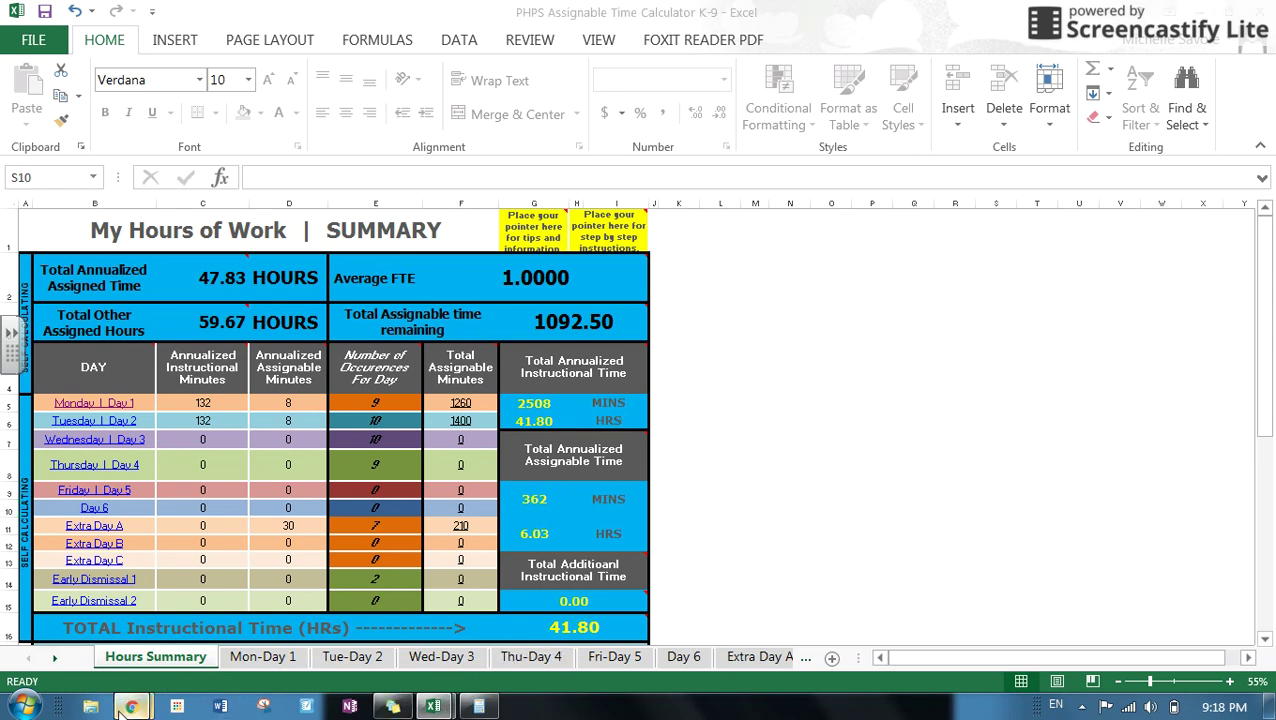
mouse_move(131, 706)
click(199, 618)
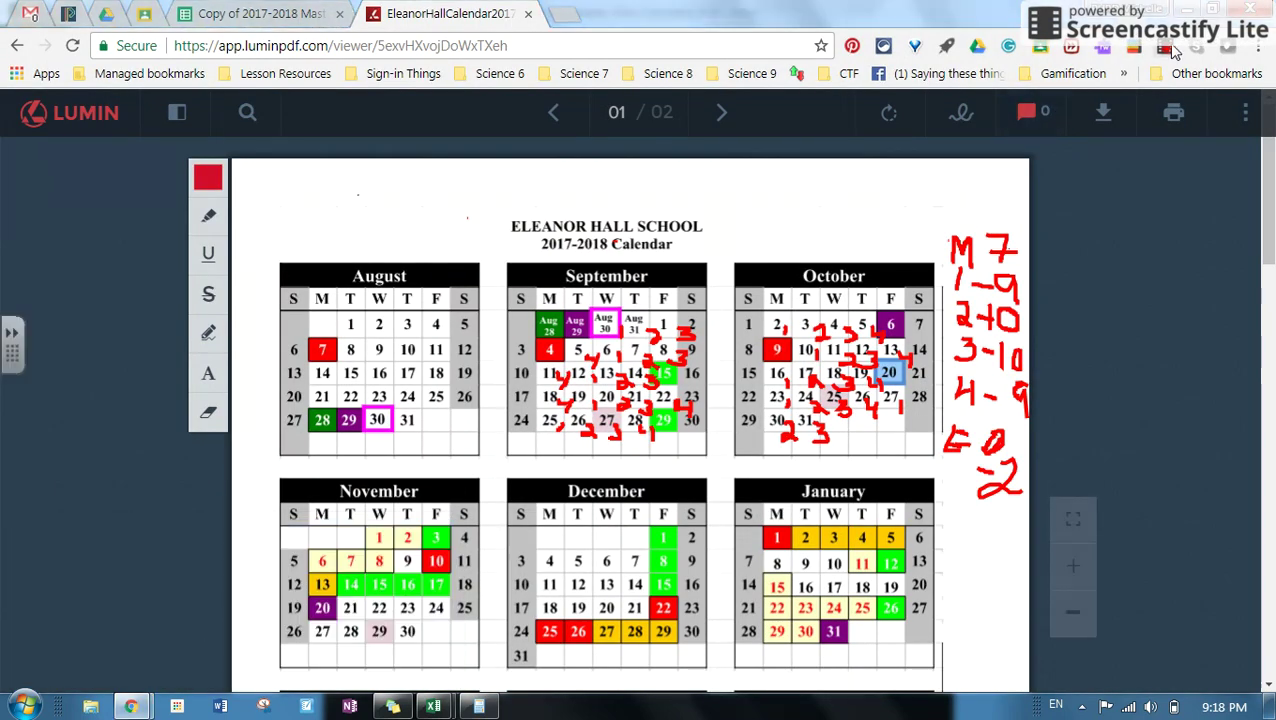